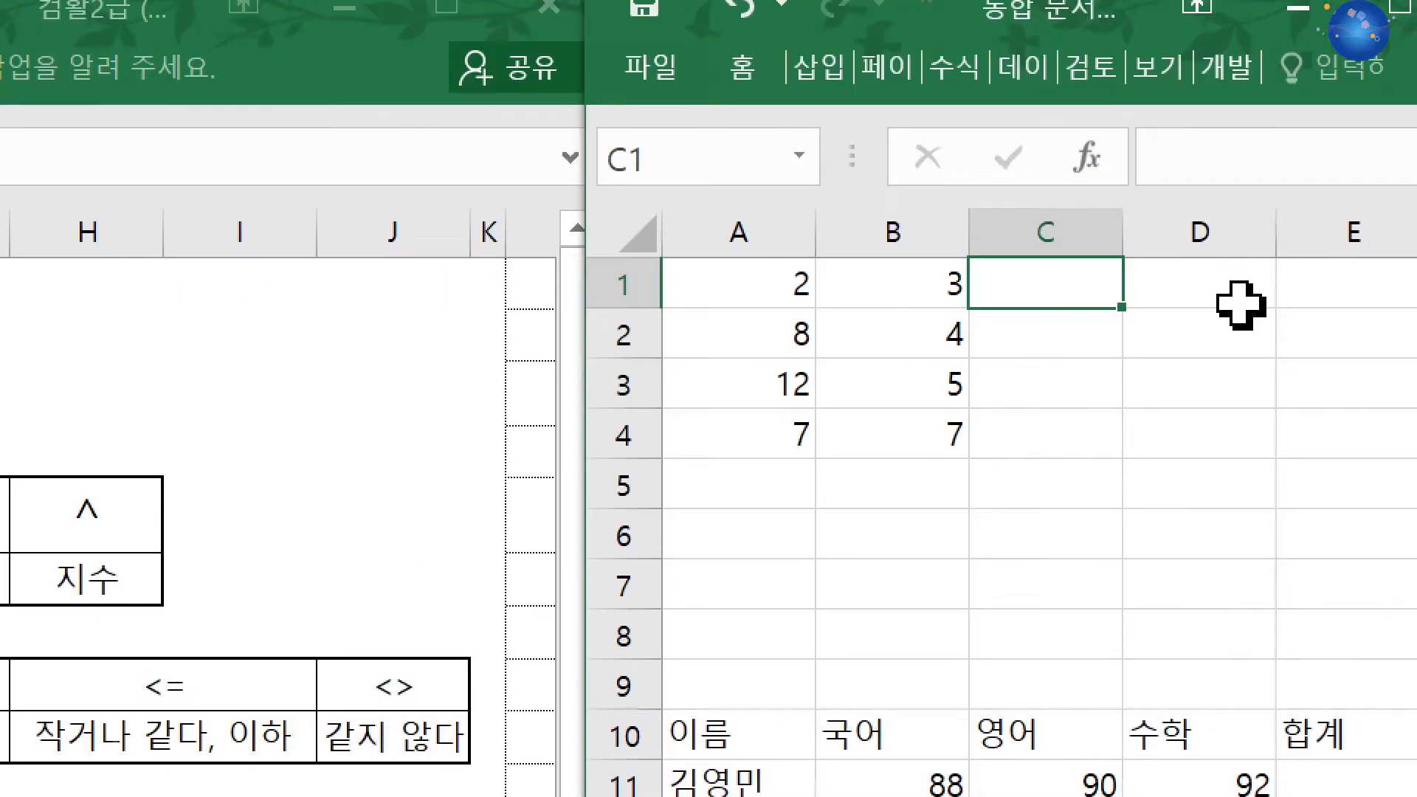
- Enter the constant addition formula =3+4 in cell C1 and reselect that cell
type("=3+4")
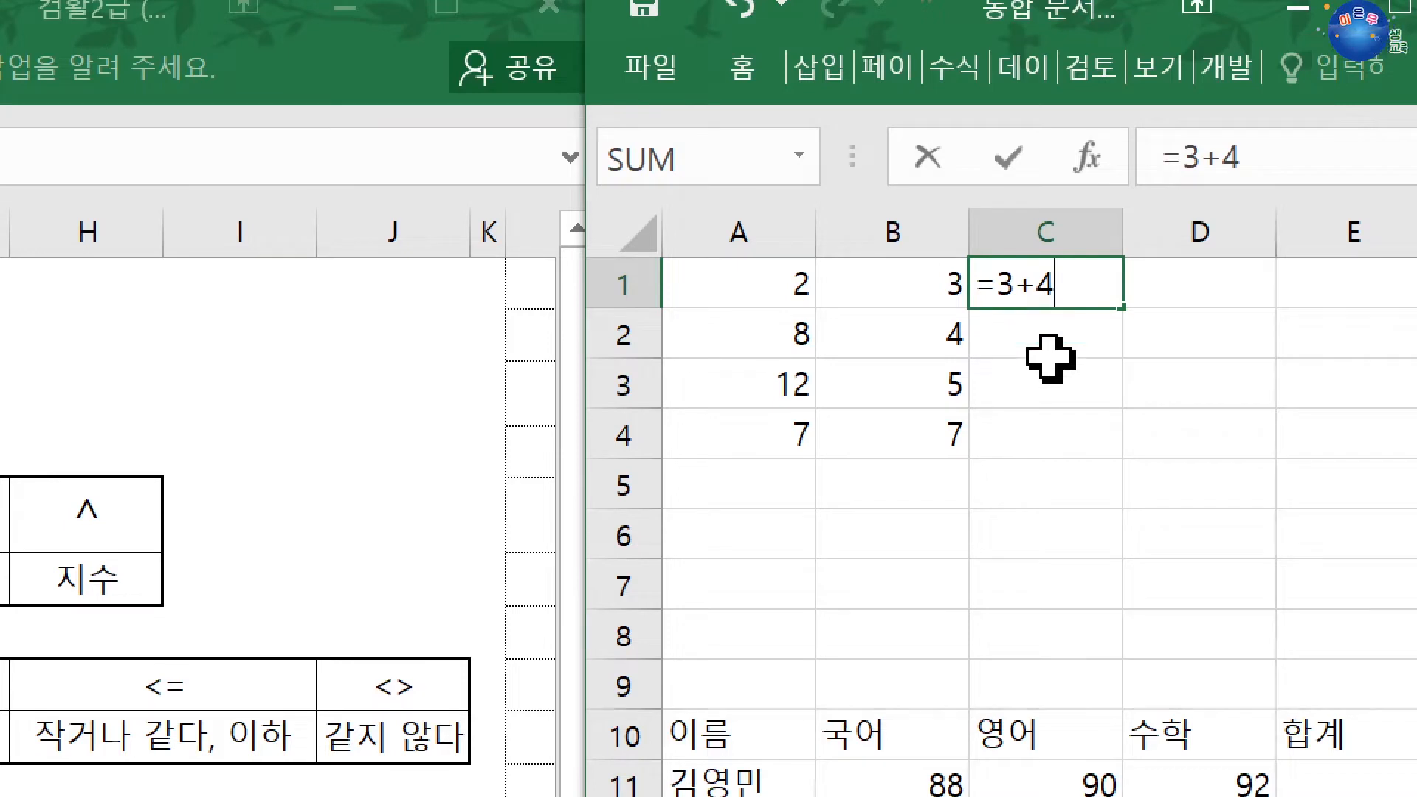
key("Return")
left_click(1061, 288)
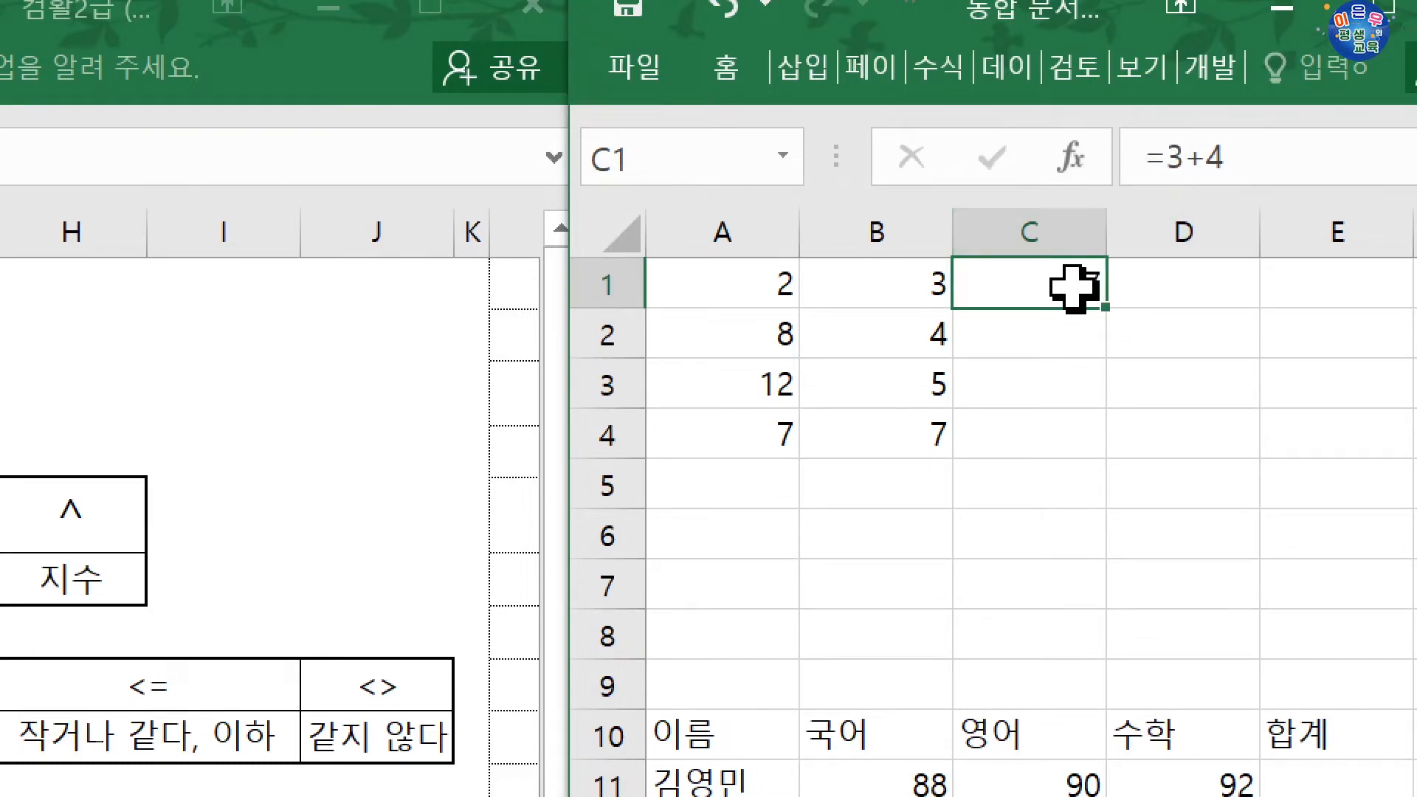
- Enter =A1+B1 in C1 using cell references and fill the formula down to C4
type("=")
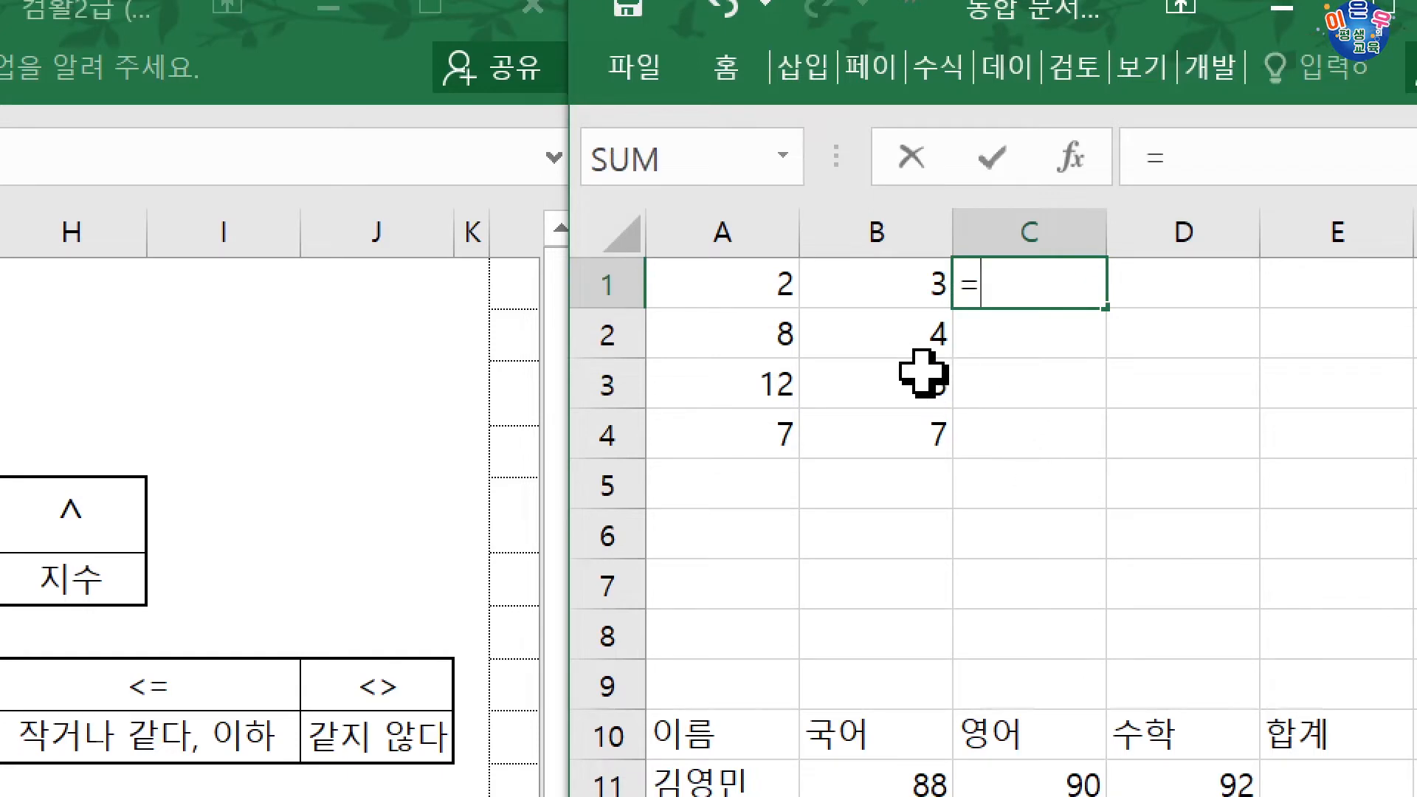
left_click(741, 283)
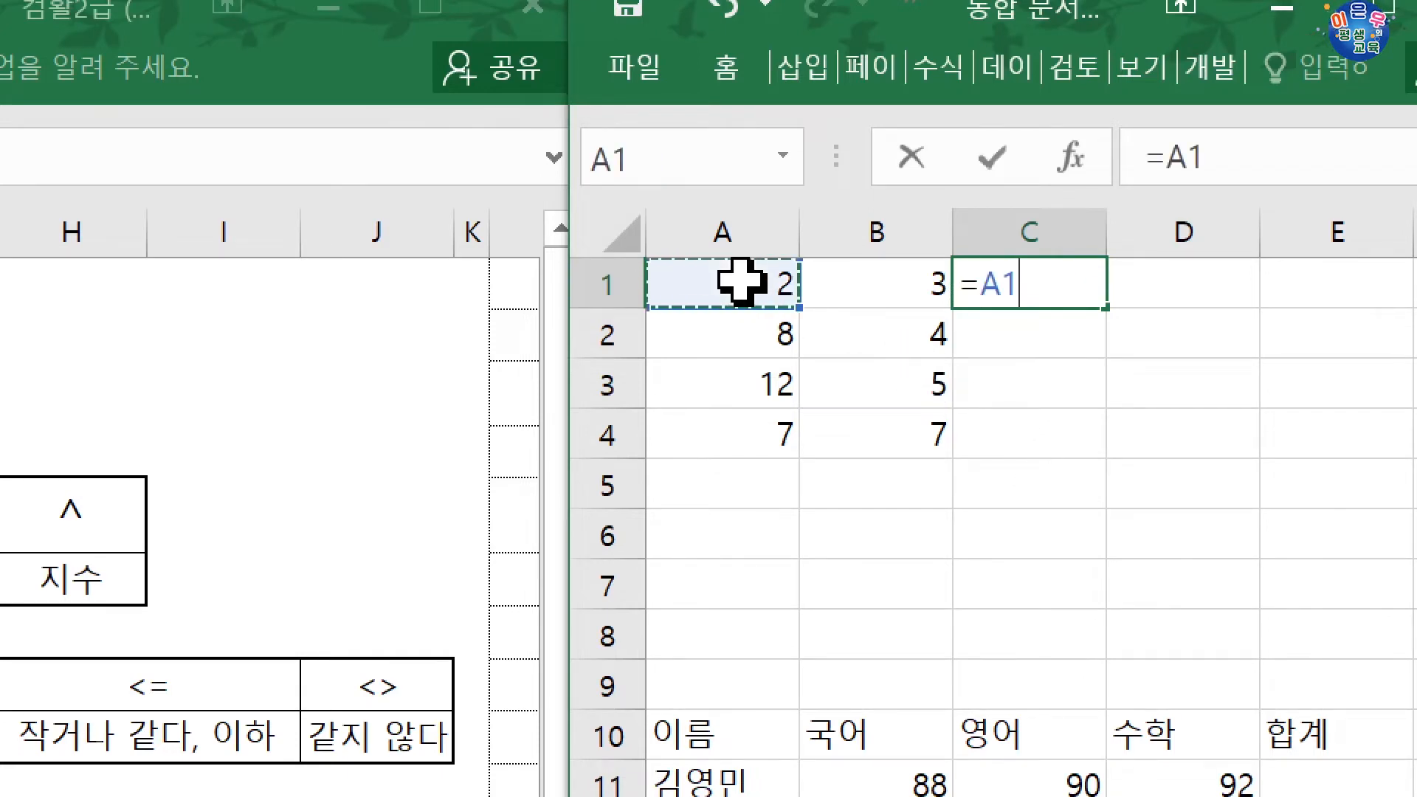
type("+")
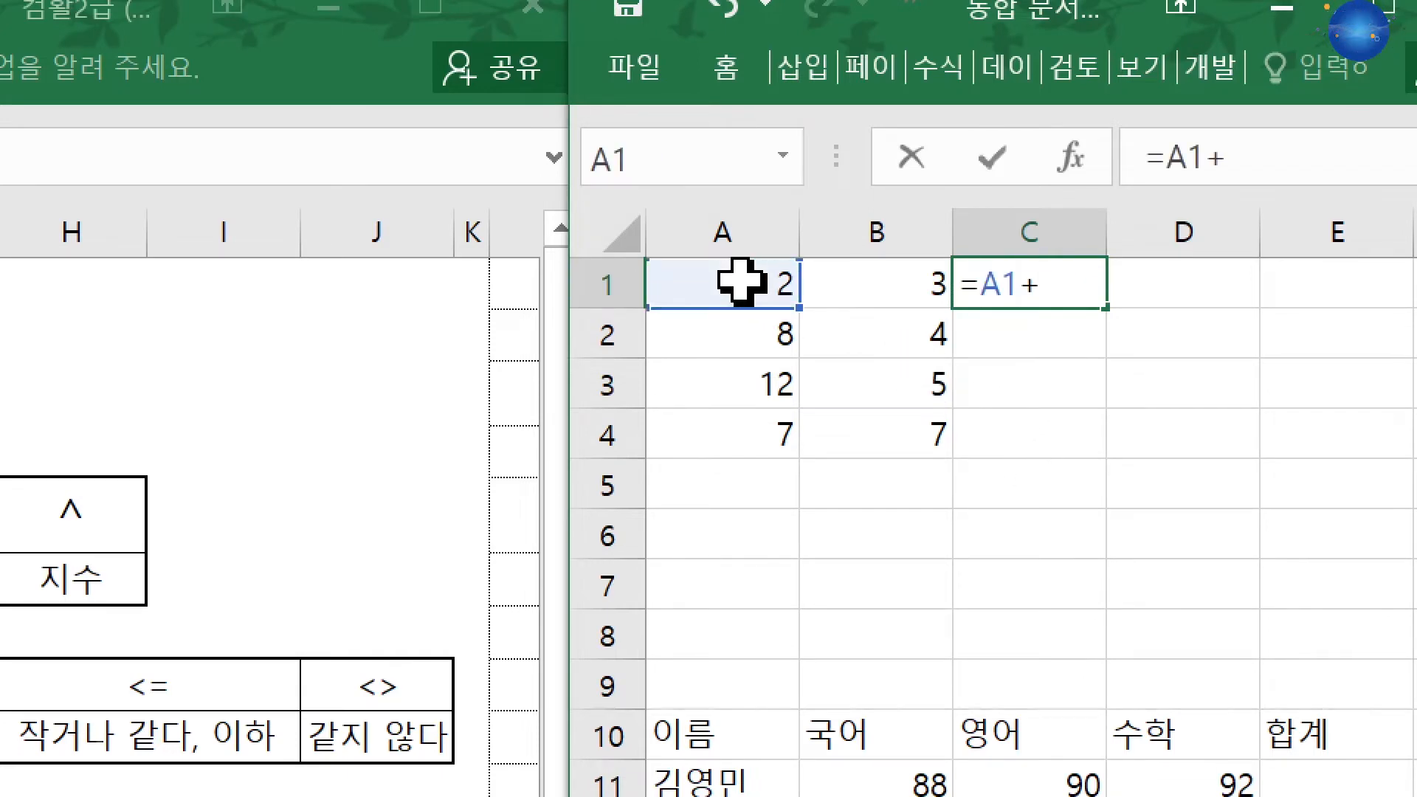
left_click(850, 283)
key("Return")
left_click(998, 283)
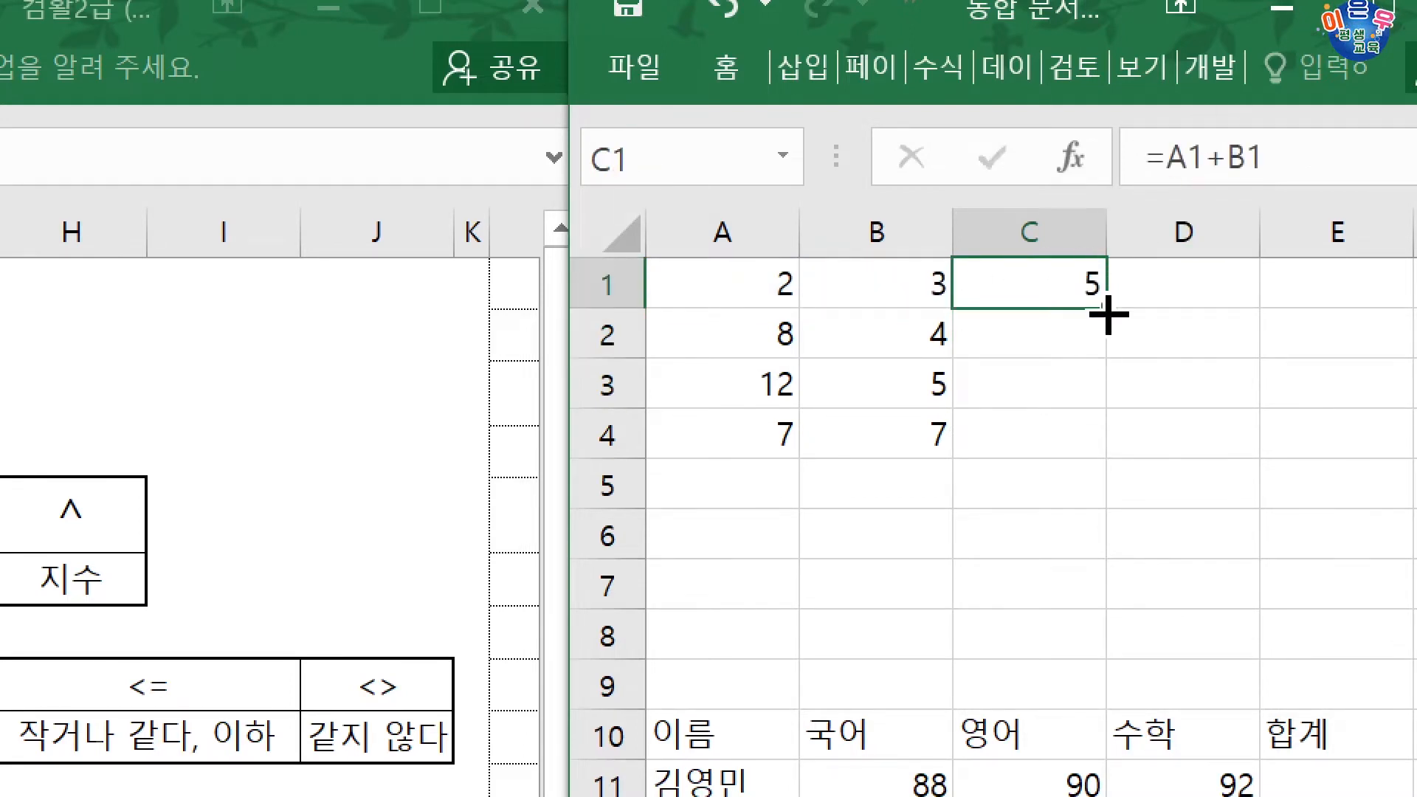
left_click_drag(1108, 315, 1097, 447)
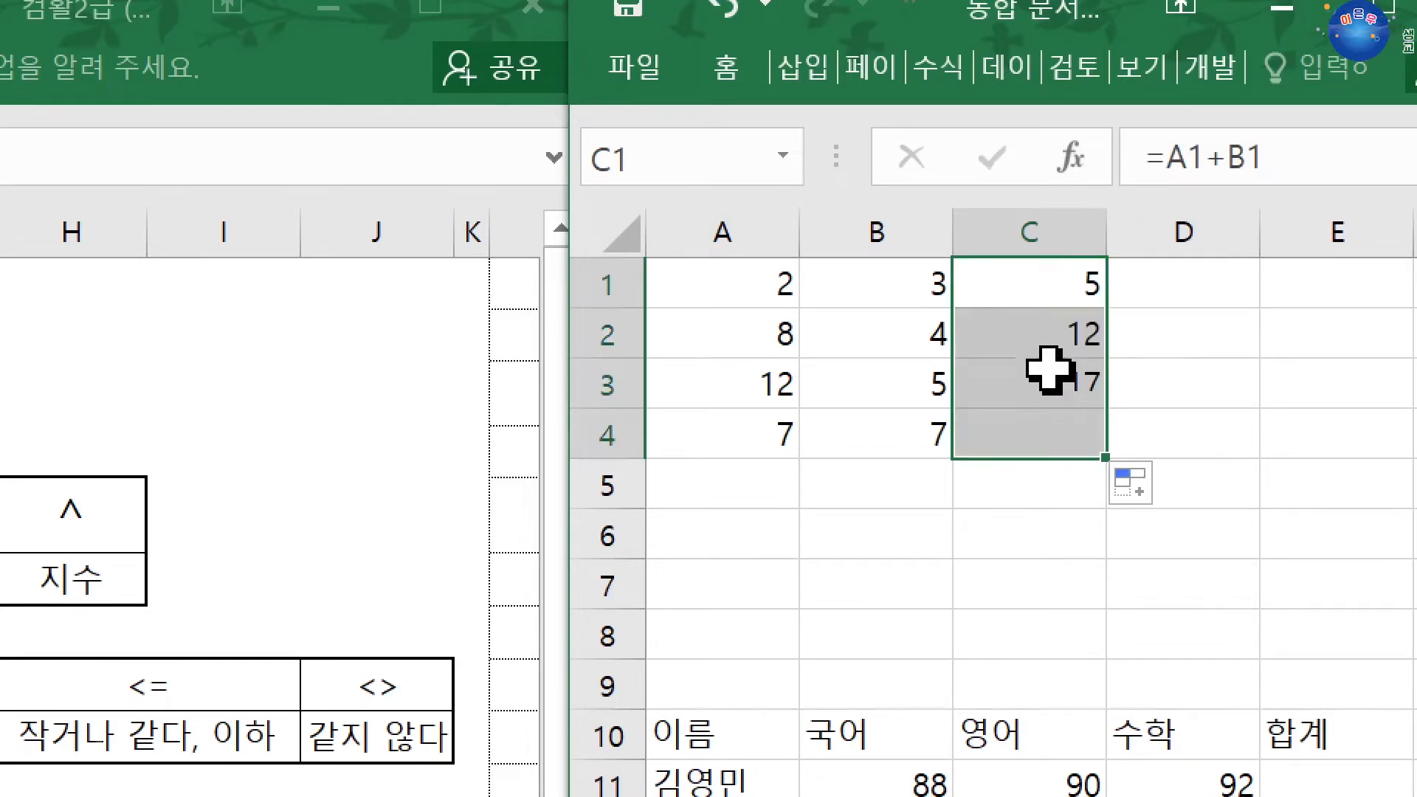
- Check the copied addition formulas in C2 and C3, and clear the range C1:C4
left_click(1039, 323)
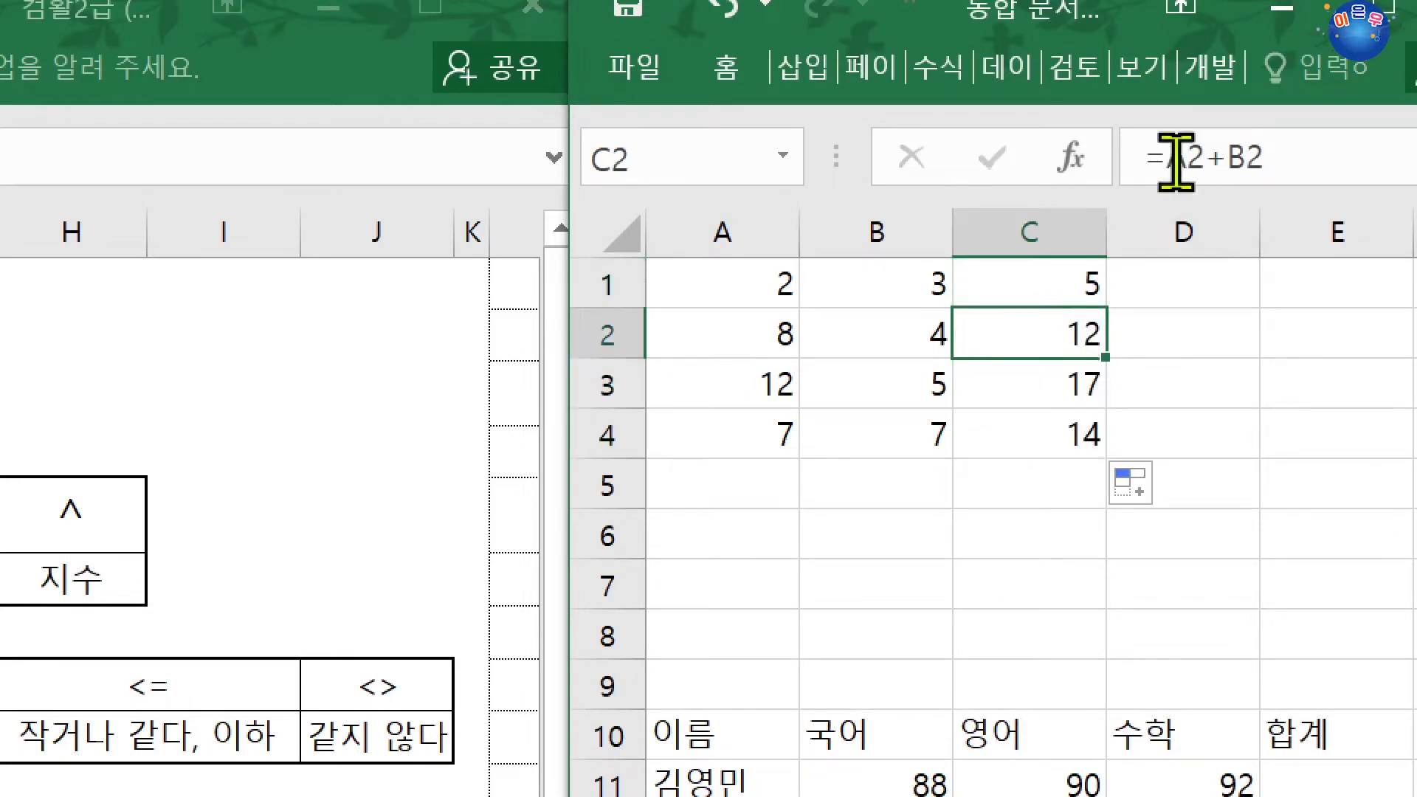
left_click(1079, 369)
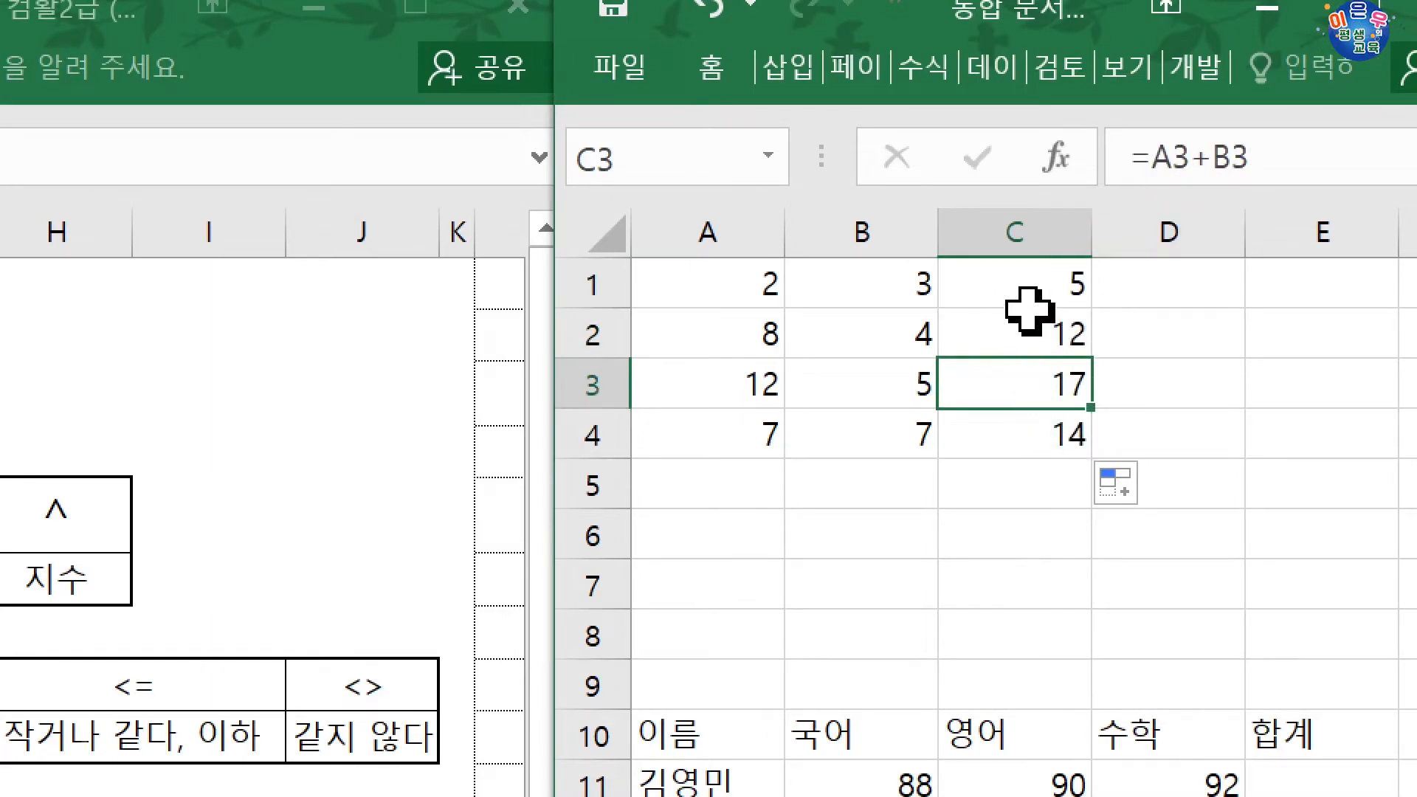
left_click_drag(1015, 285, 1018, 442)
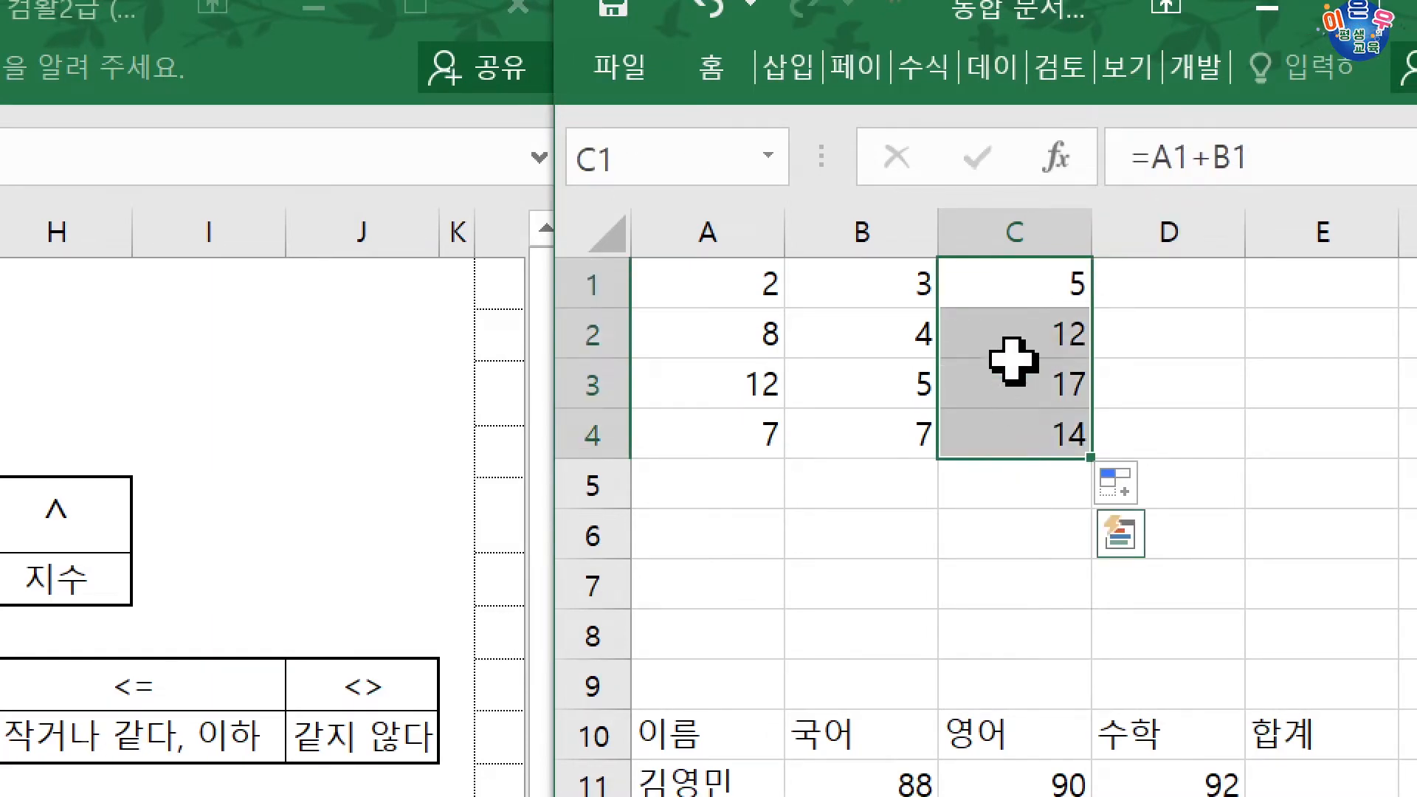
key("Delete")
- Enter the division formula =A1/B1 in C1 and fill it down to C4
left_click(1006, 293)
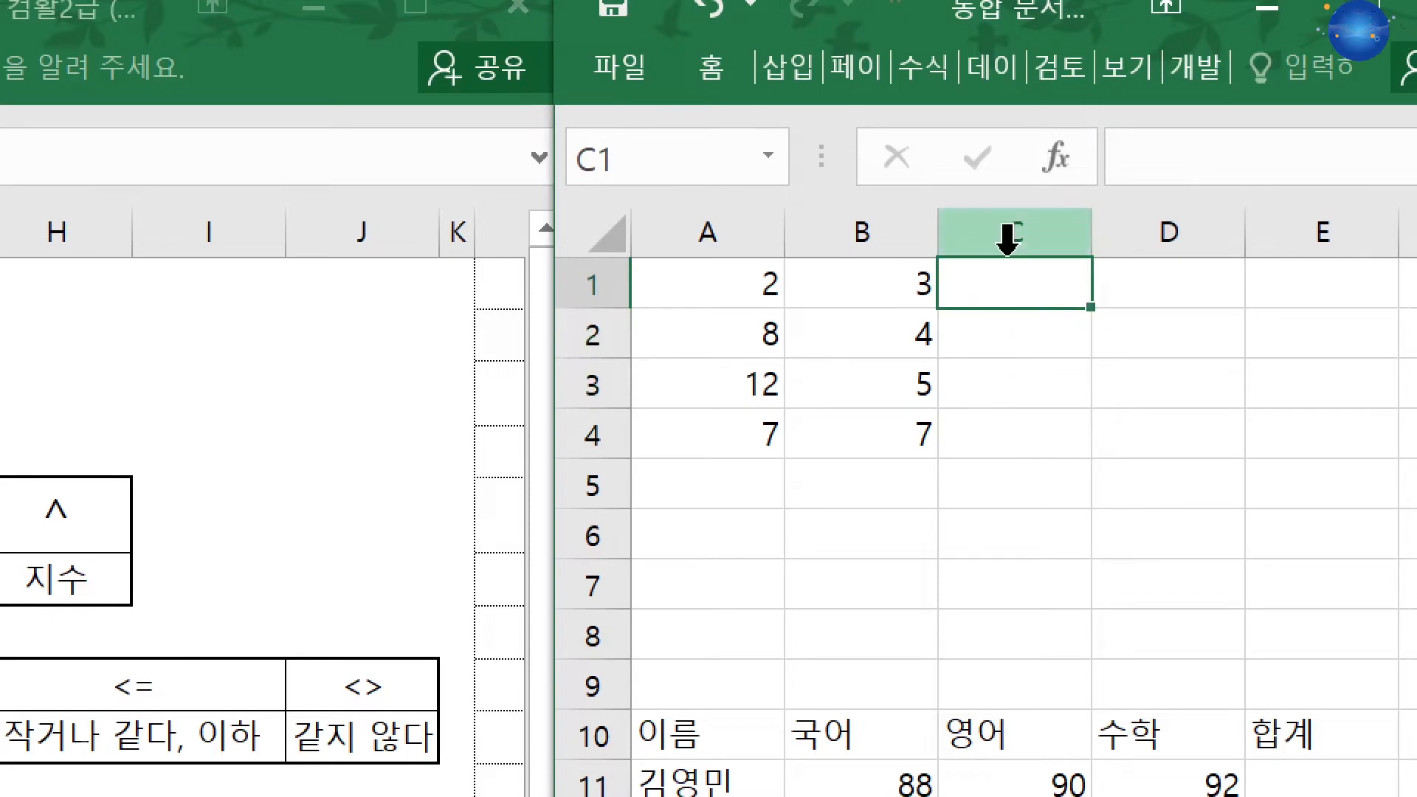
type("=")
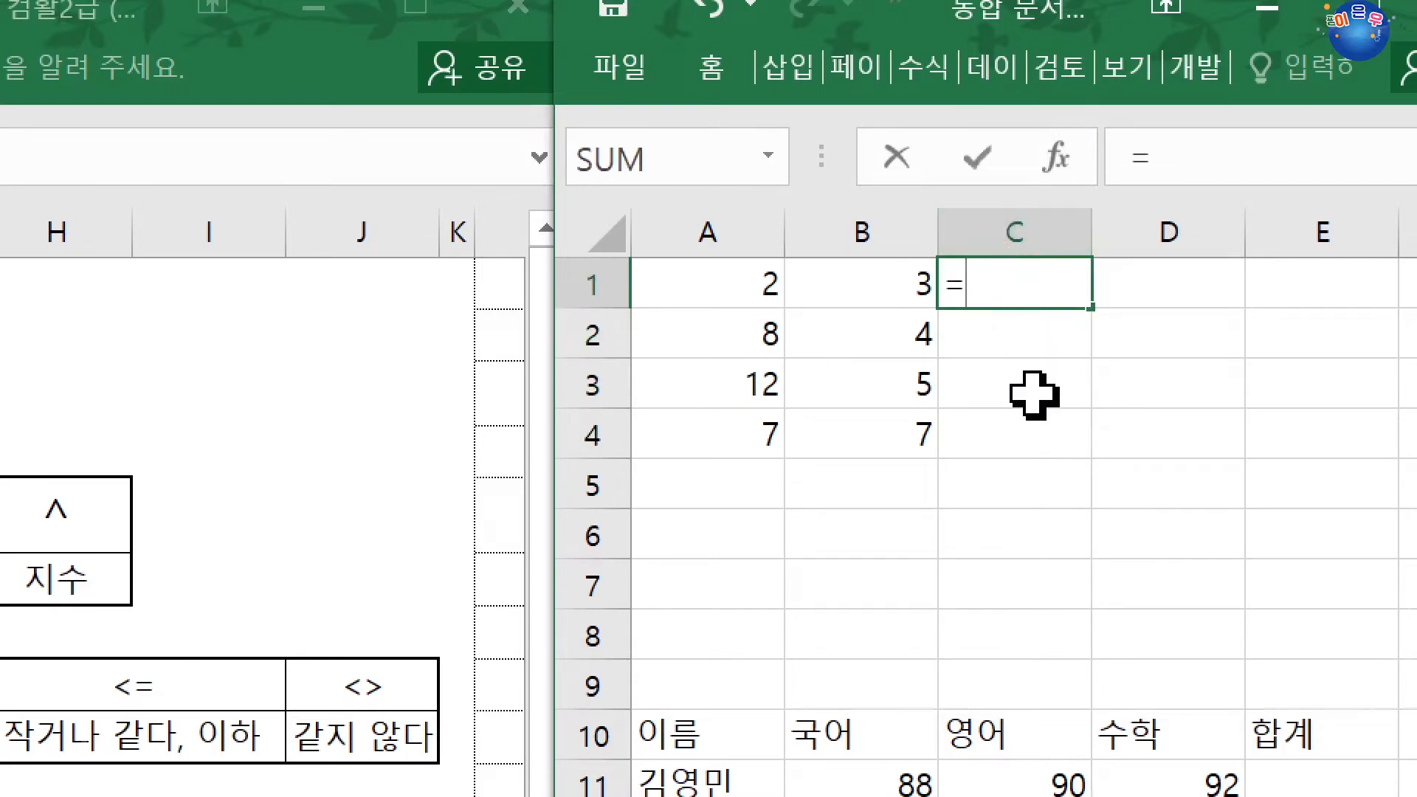
left_click(748, 292)
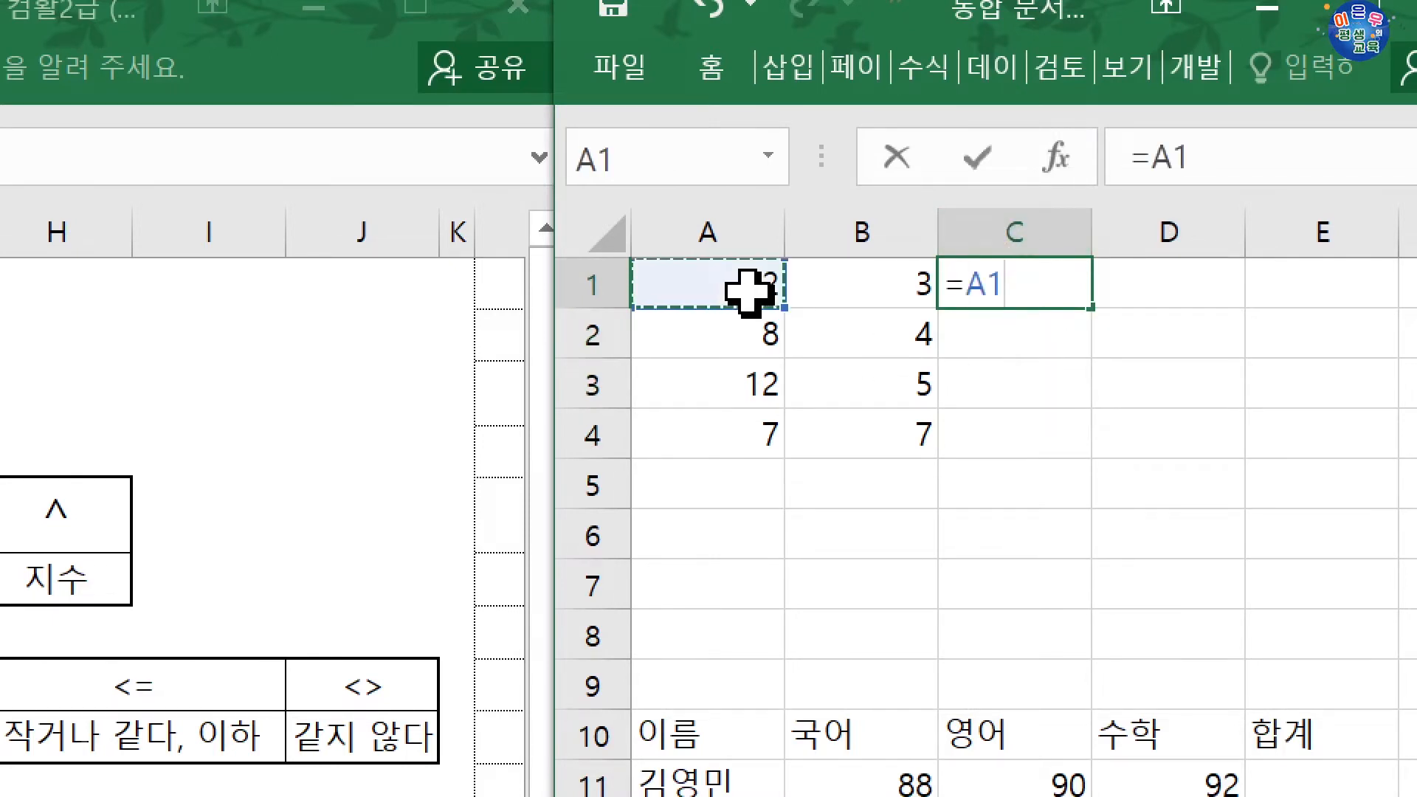
type("/")
left_click(827, 279)
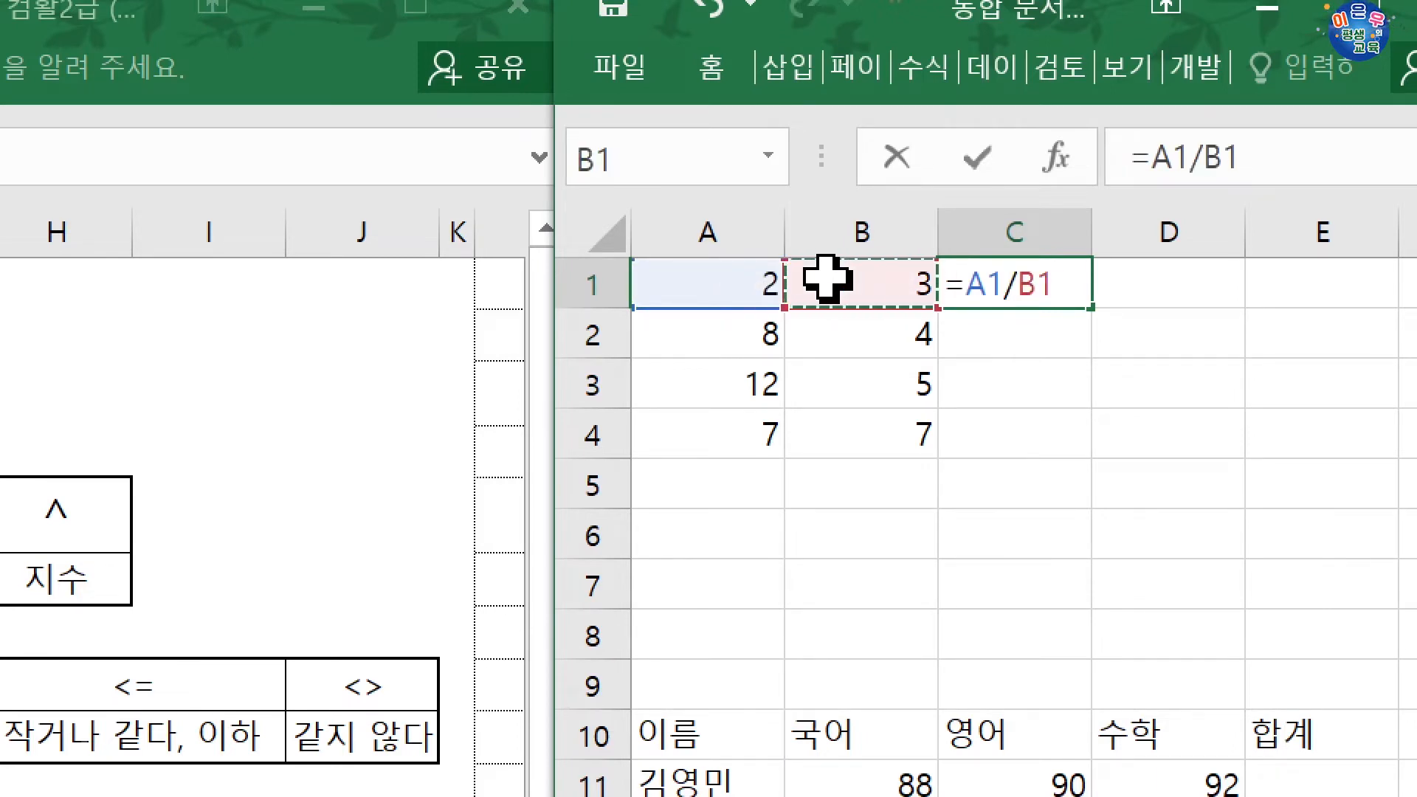
key("Return")
left_click(971, 275)
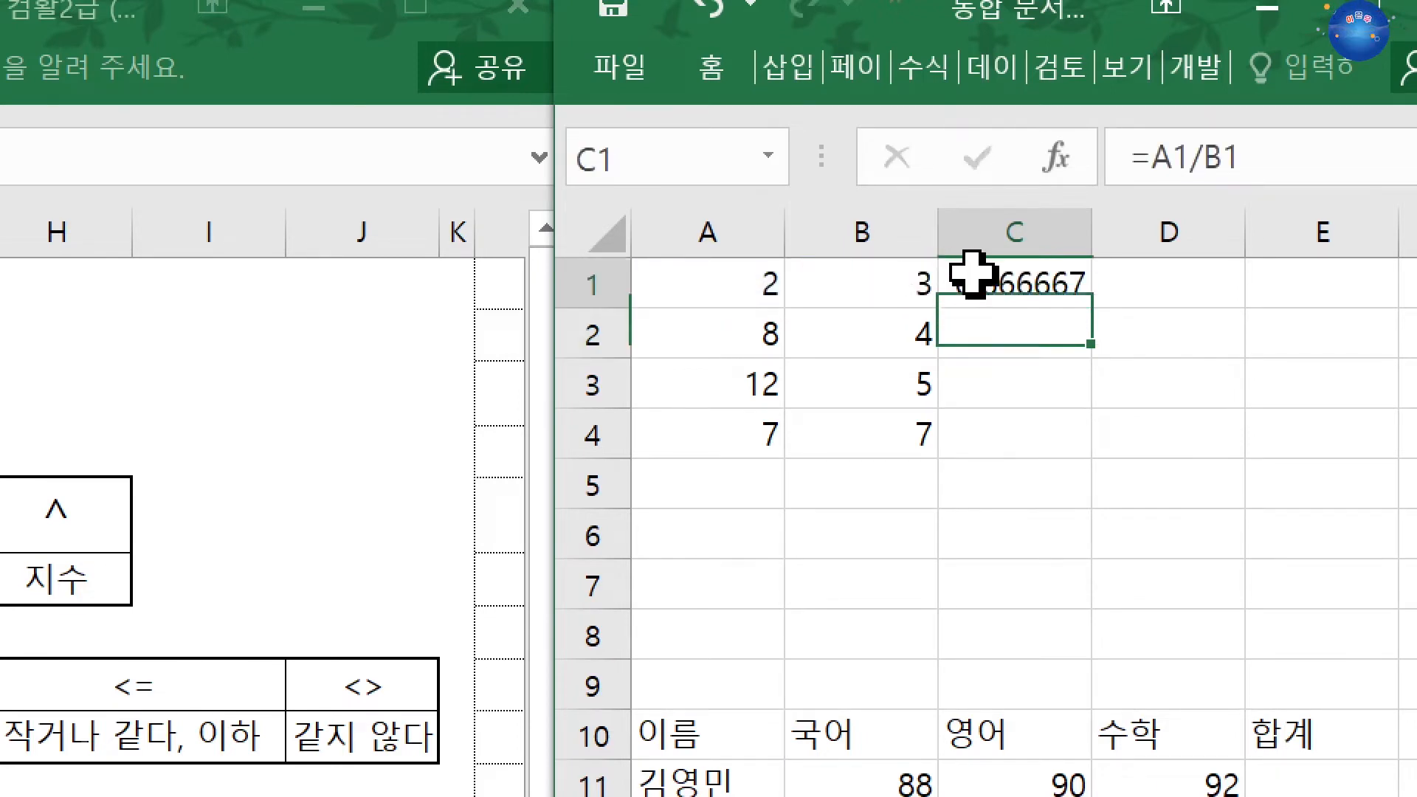
left_click_drag(1105, 309, 1091, 456)
- Enter the multiplication formula =A1*B1 in D1 and fill it down to D4
left_click(1122, 285)
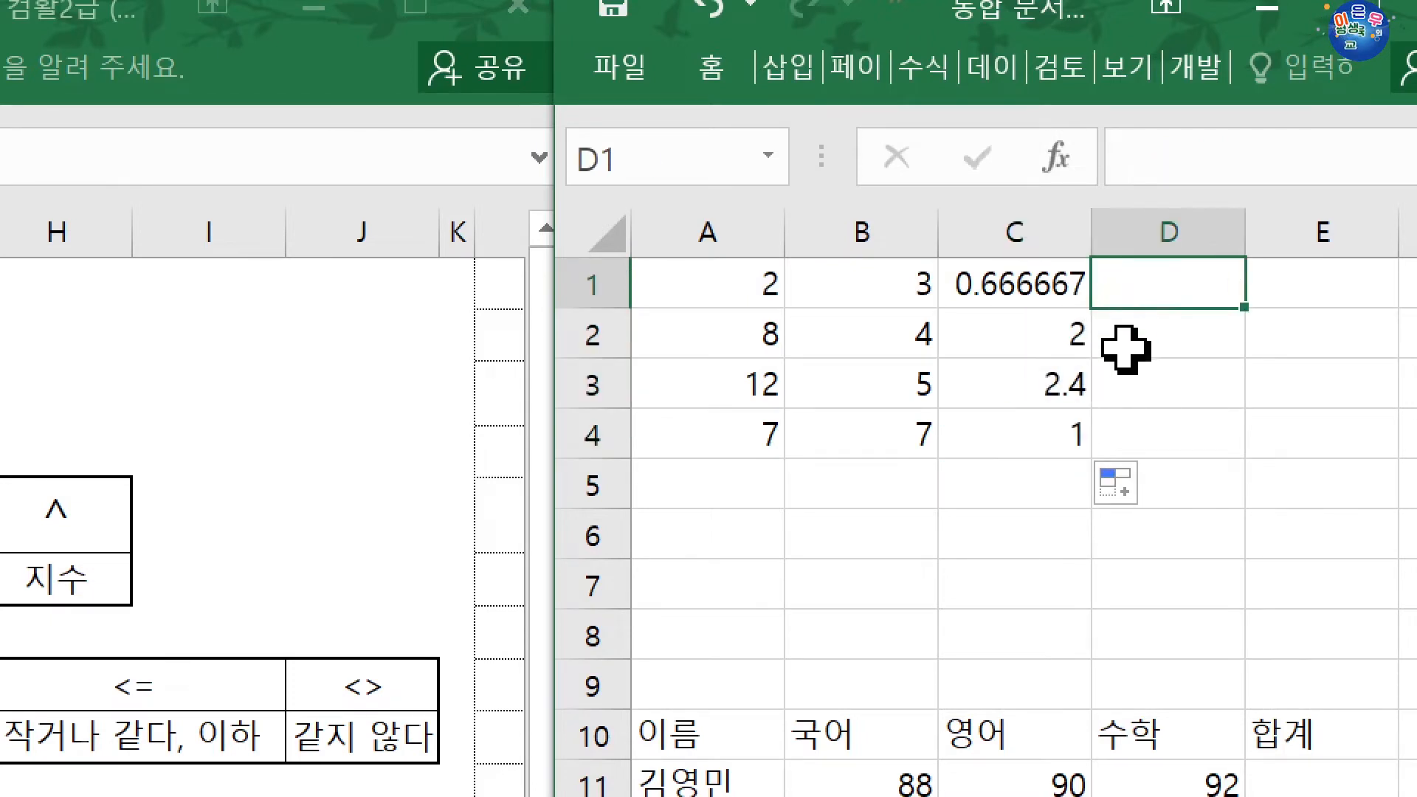
type("=")
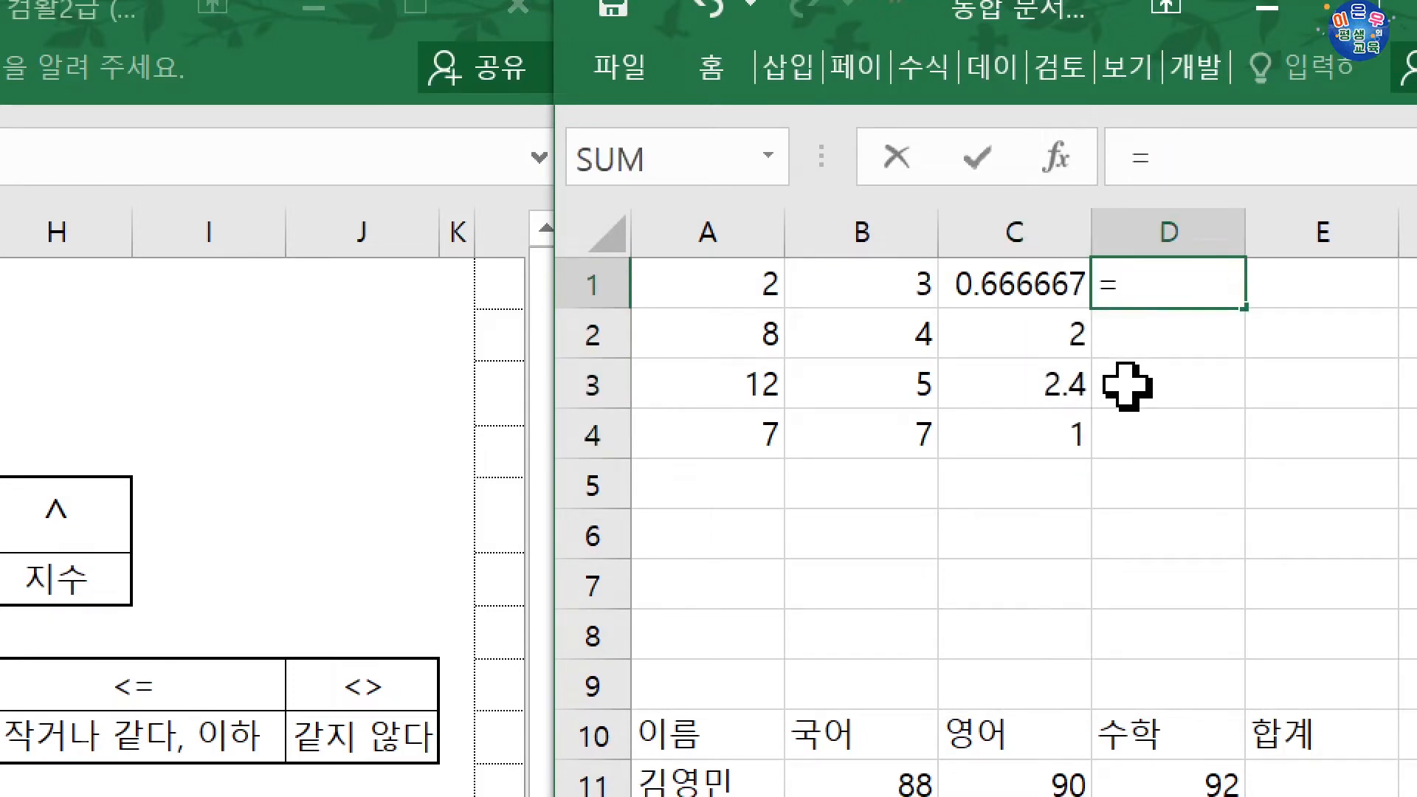
left_click(755, 279)
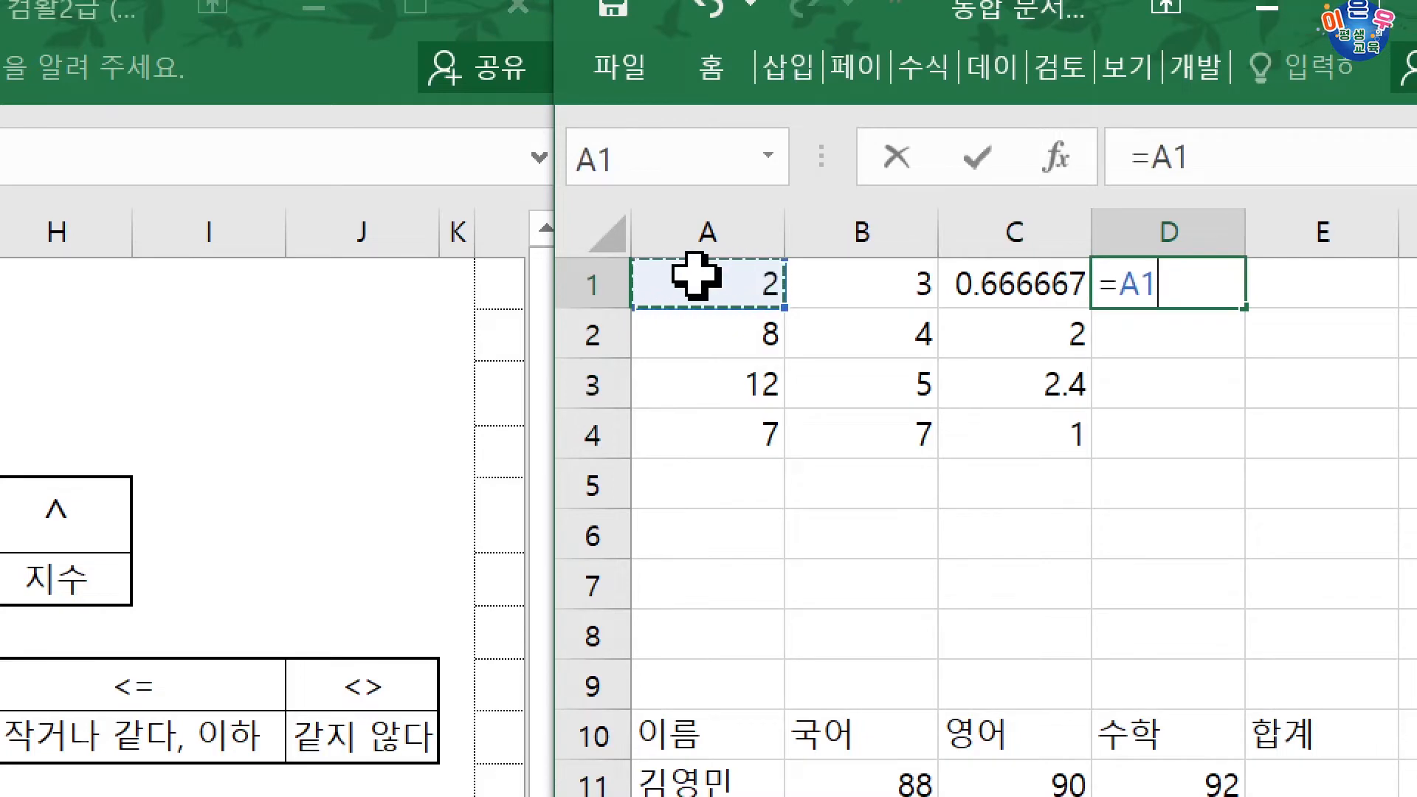
type("*")
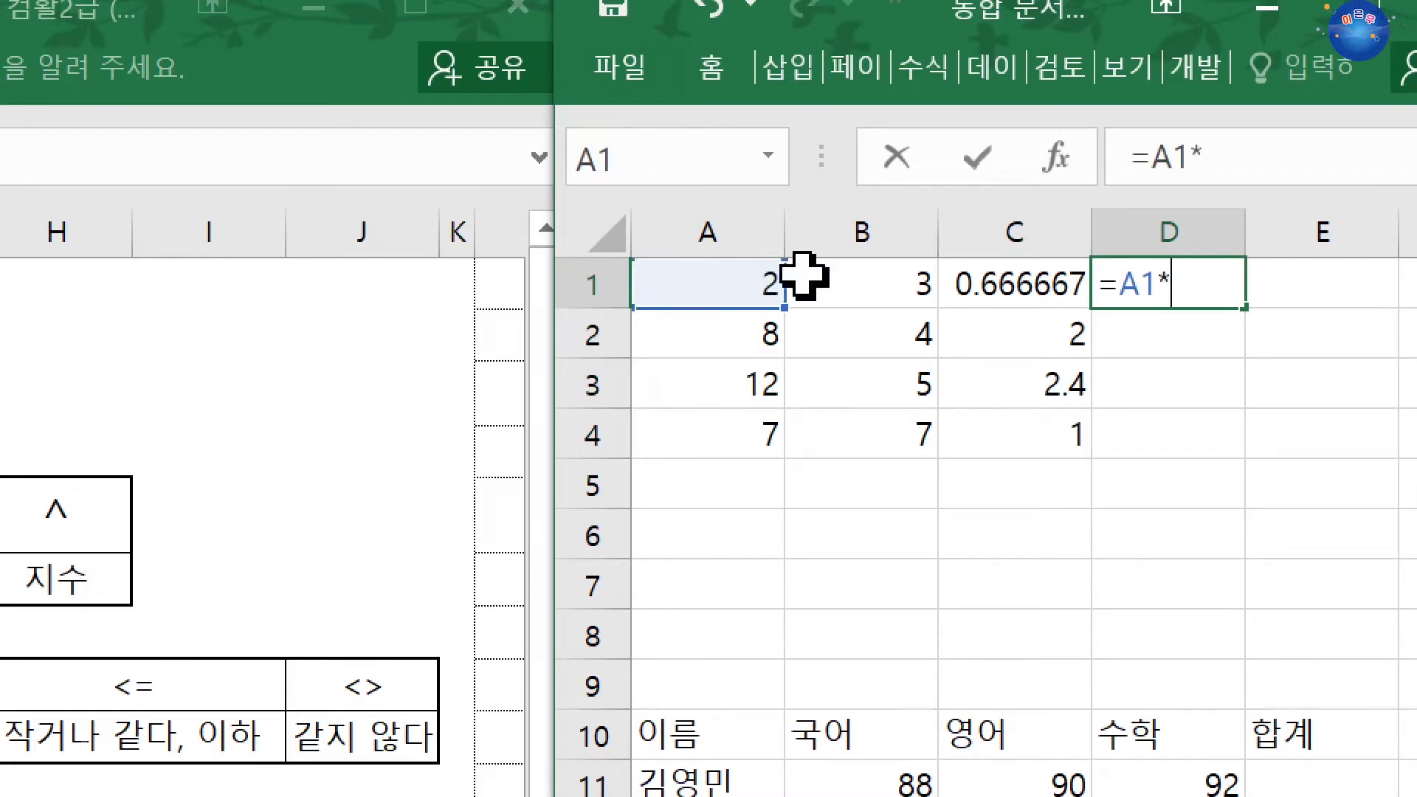
left_click(832, 276)
key("Return")
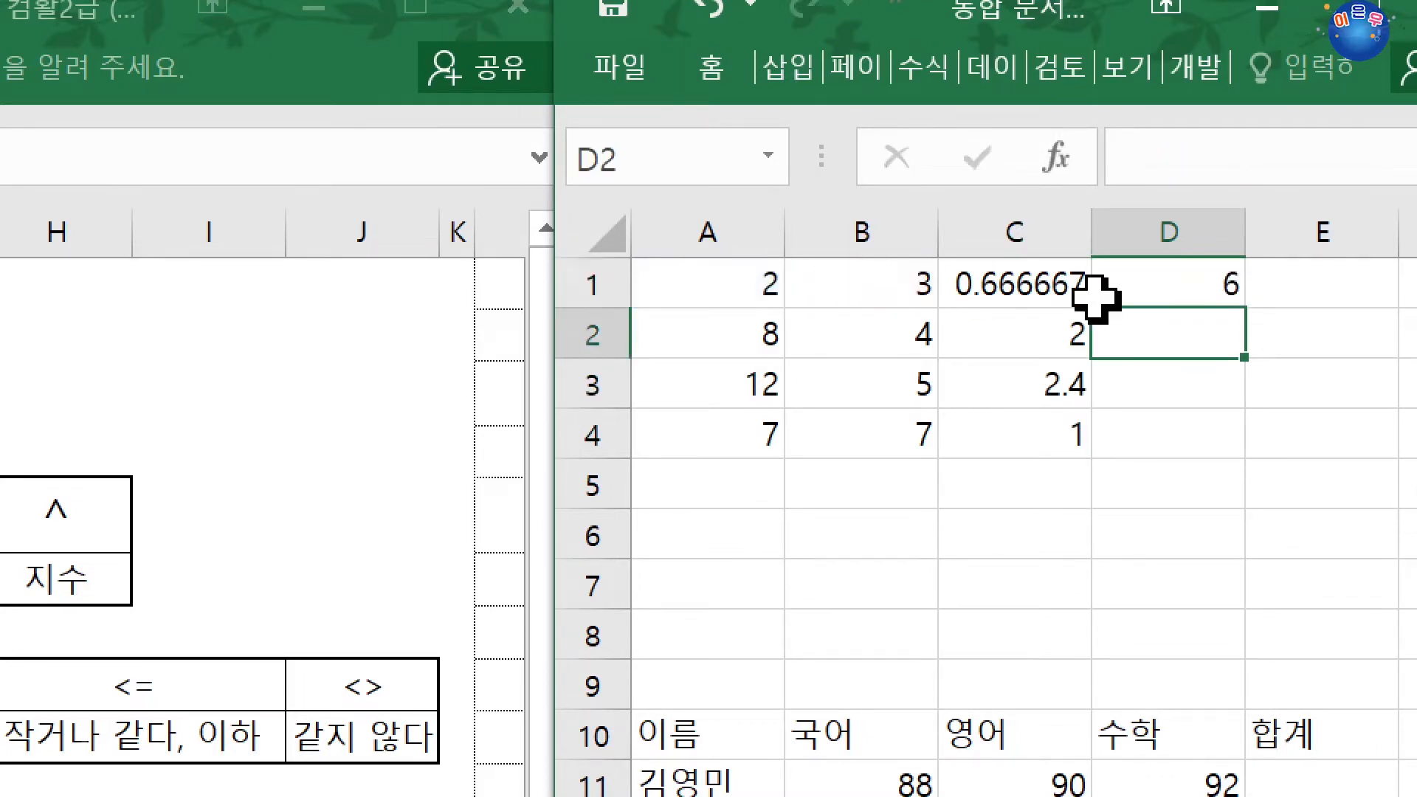
left_click(1174, 282)
left_click_drag(1230, 352, 1210, 446)
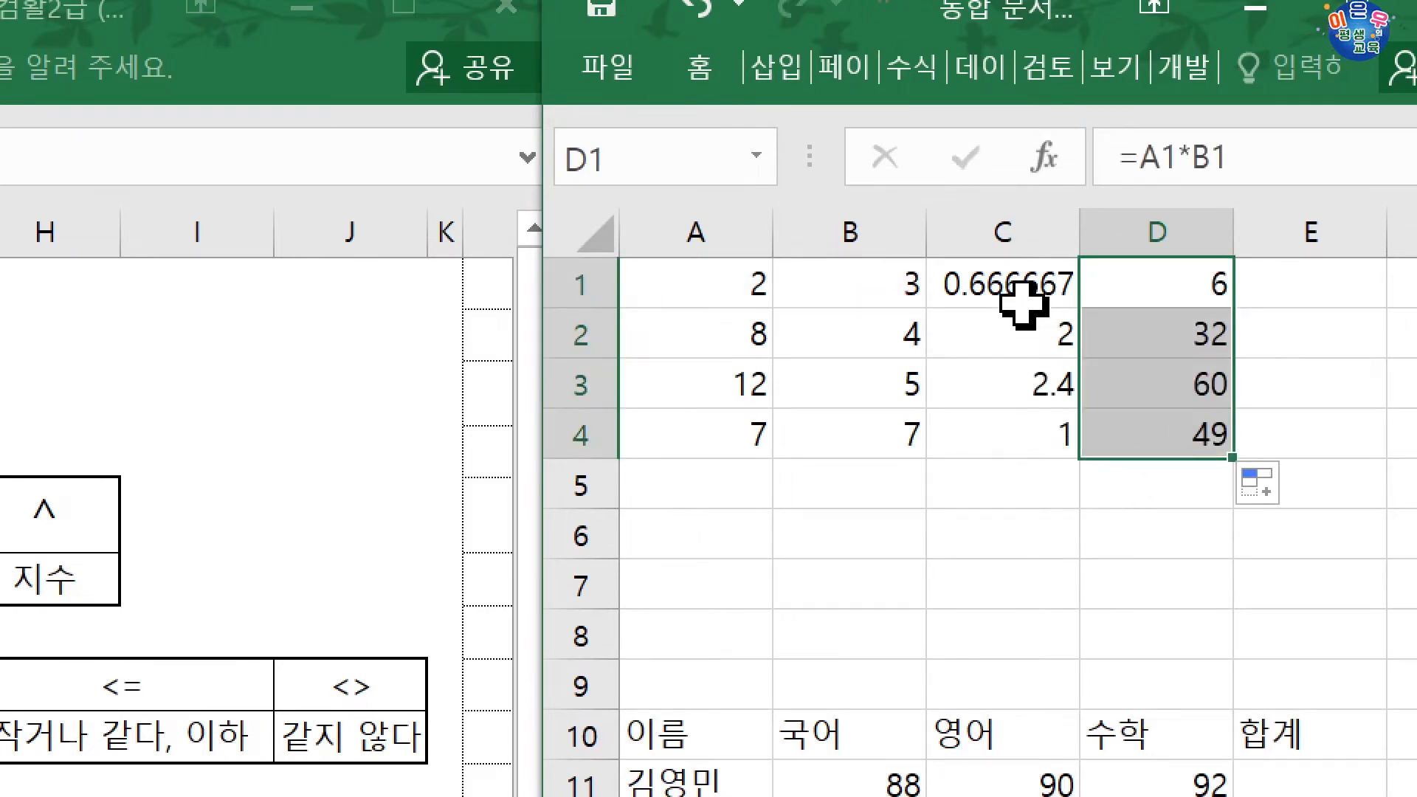
- Clear C1:D4 and put the exponent formula =A1^B1 in C1, filled down to C4
left_click_drag(1018, 297, 1129, 421)
key("Delete")
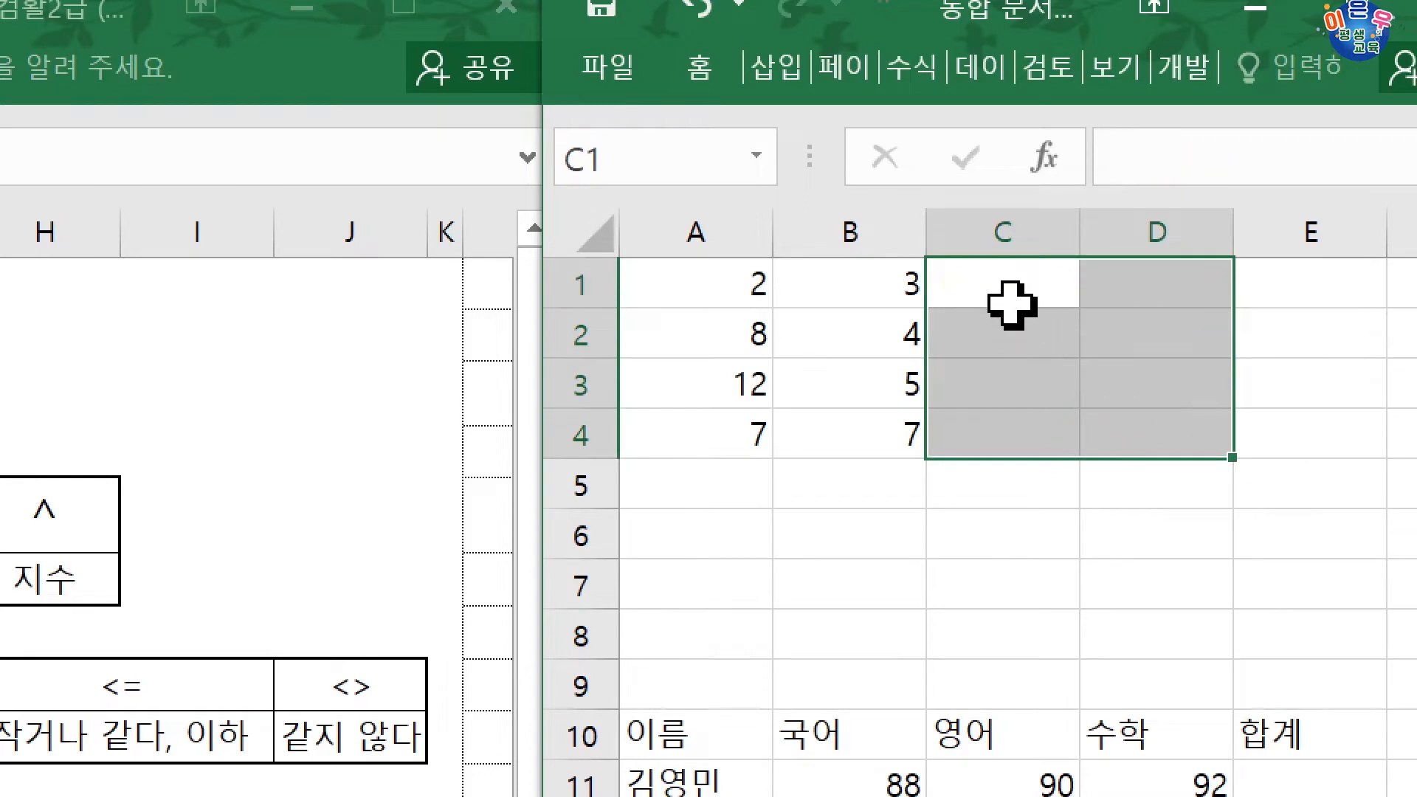
left_click(989, 284)
type("=")
left_click(711, 283)
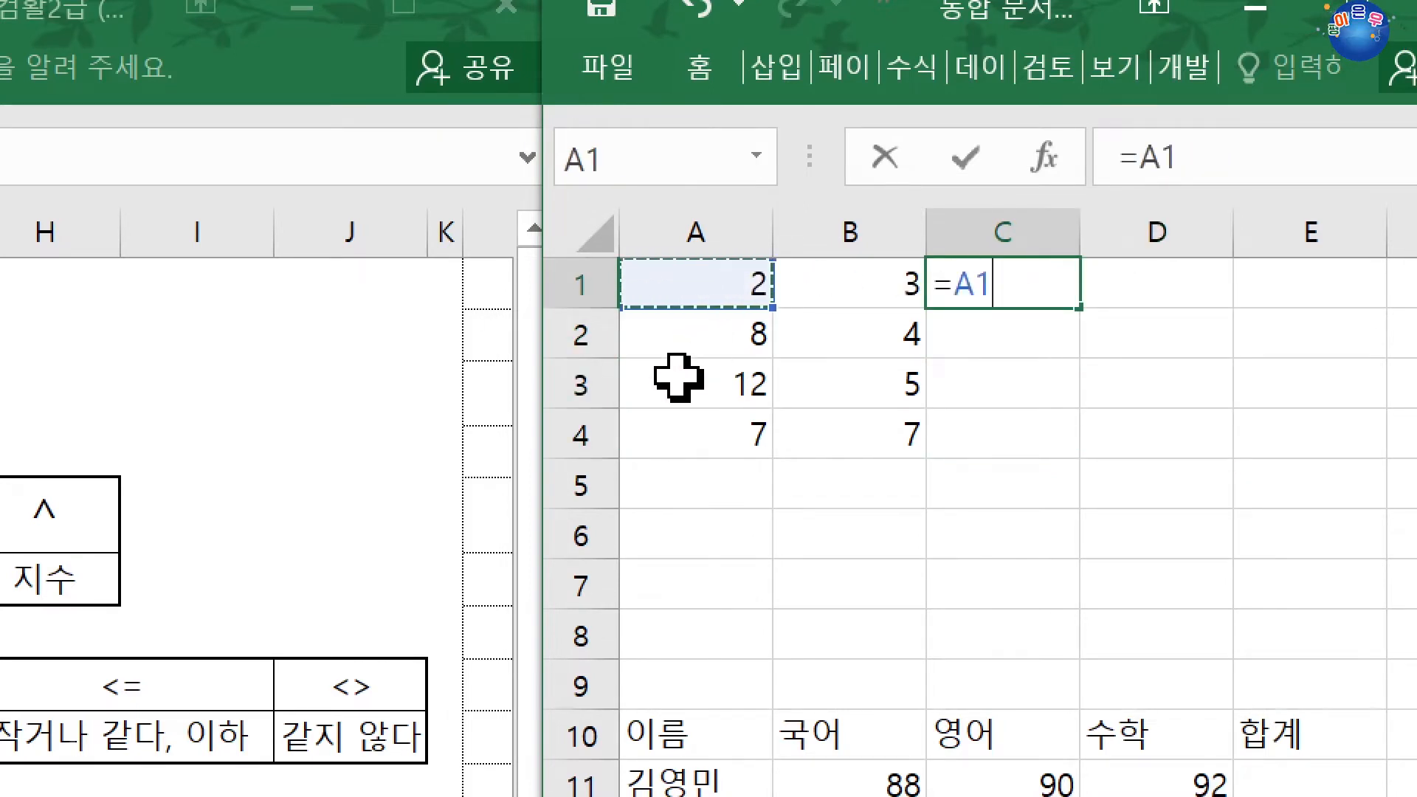
left_click(819, 292)
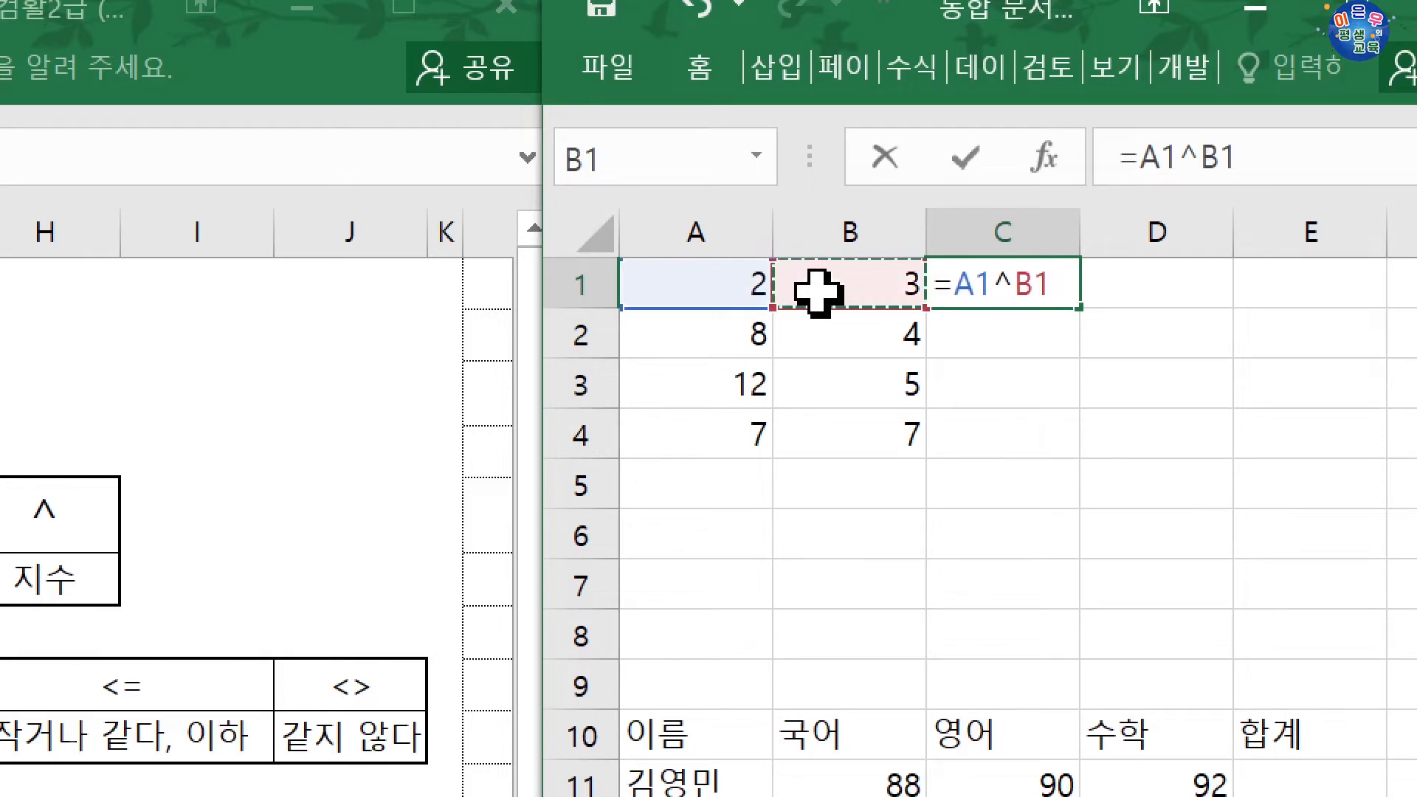
key("ctrl+Return")
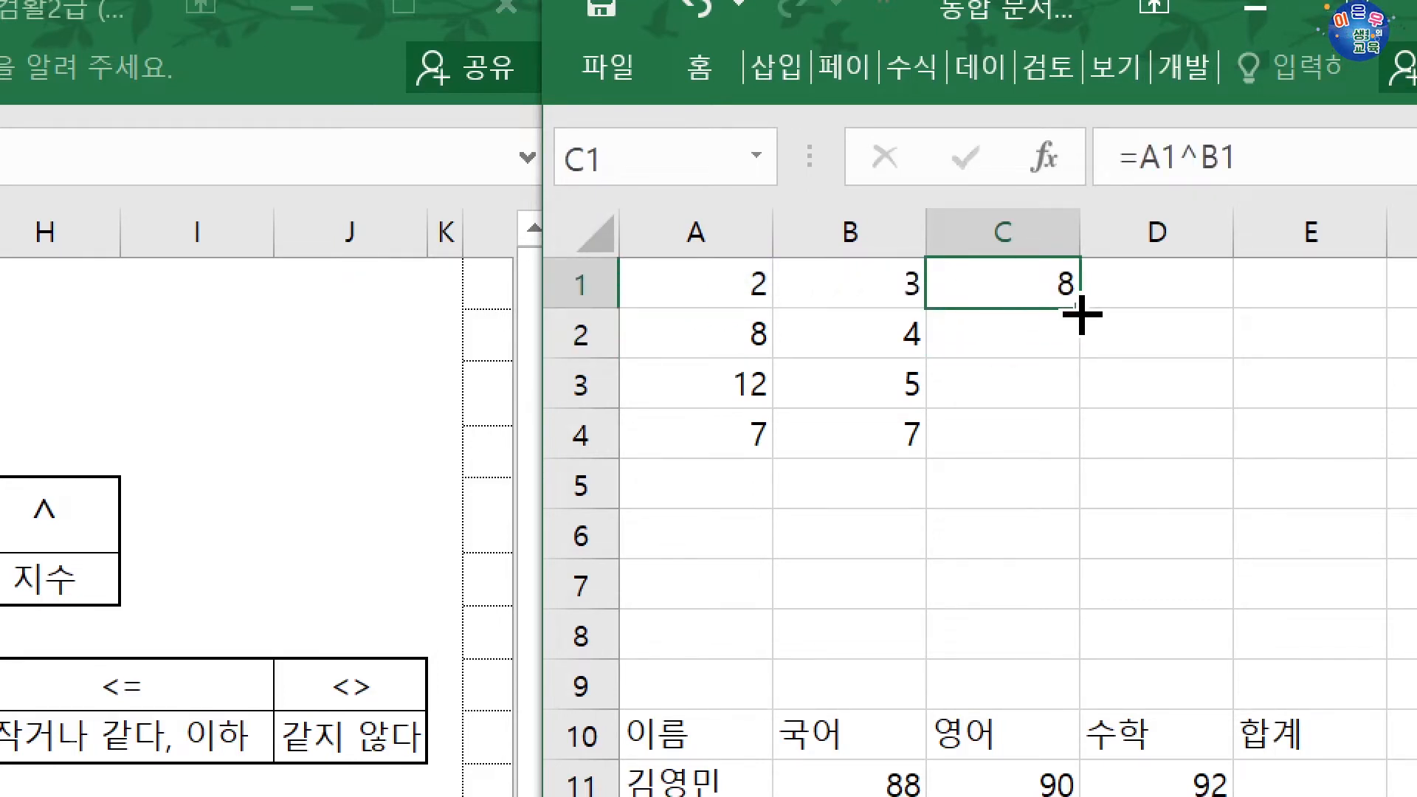
left_click_drag(1080, 315, 1069, 453)
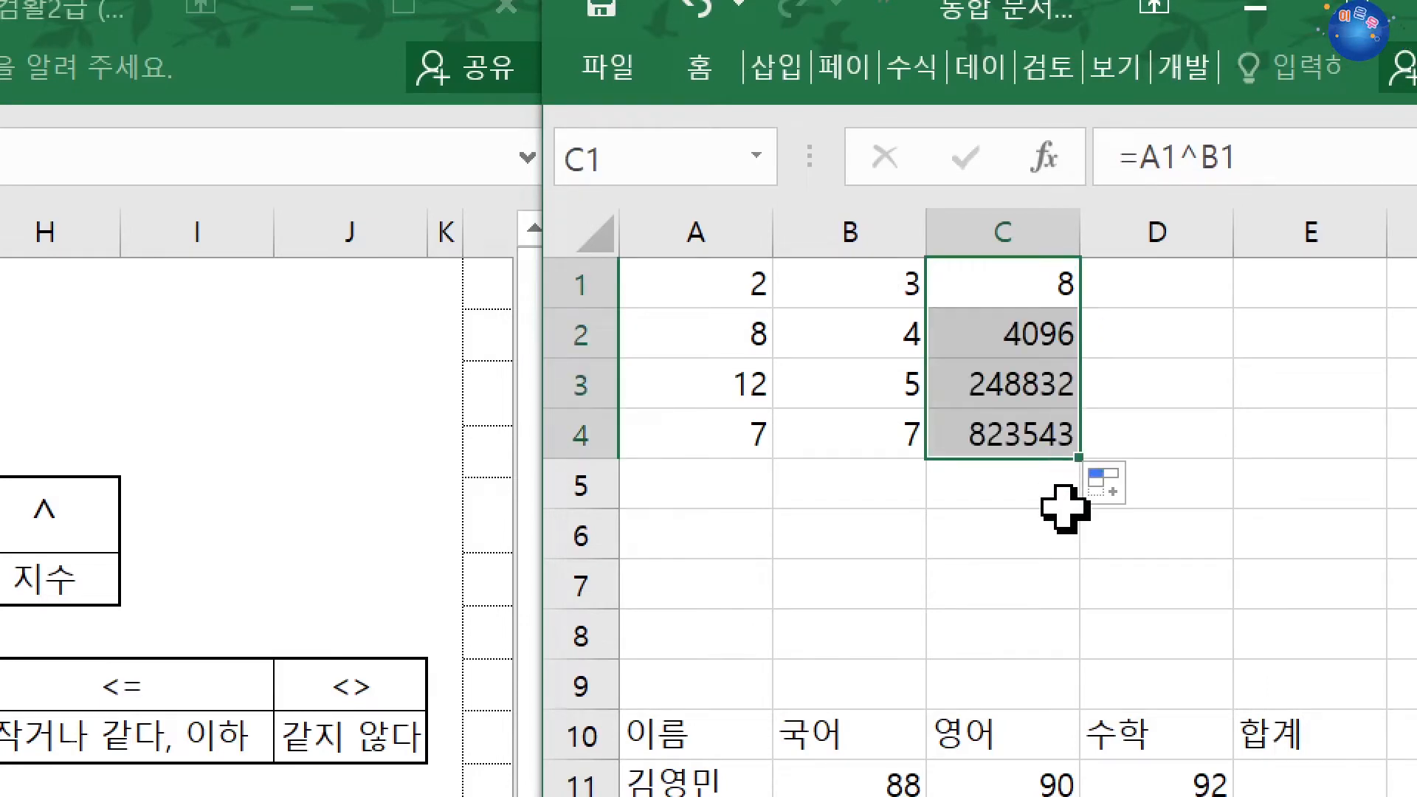
- Review the copied exponent formulas in C2, C3 and C4
left_click(1026, 332)
left_click(1022, 384)
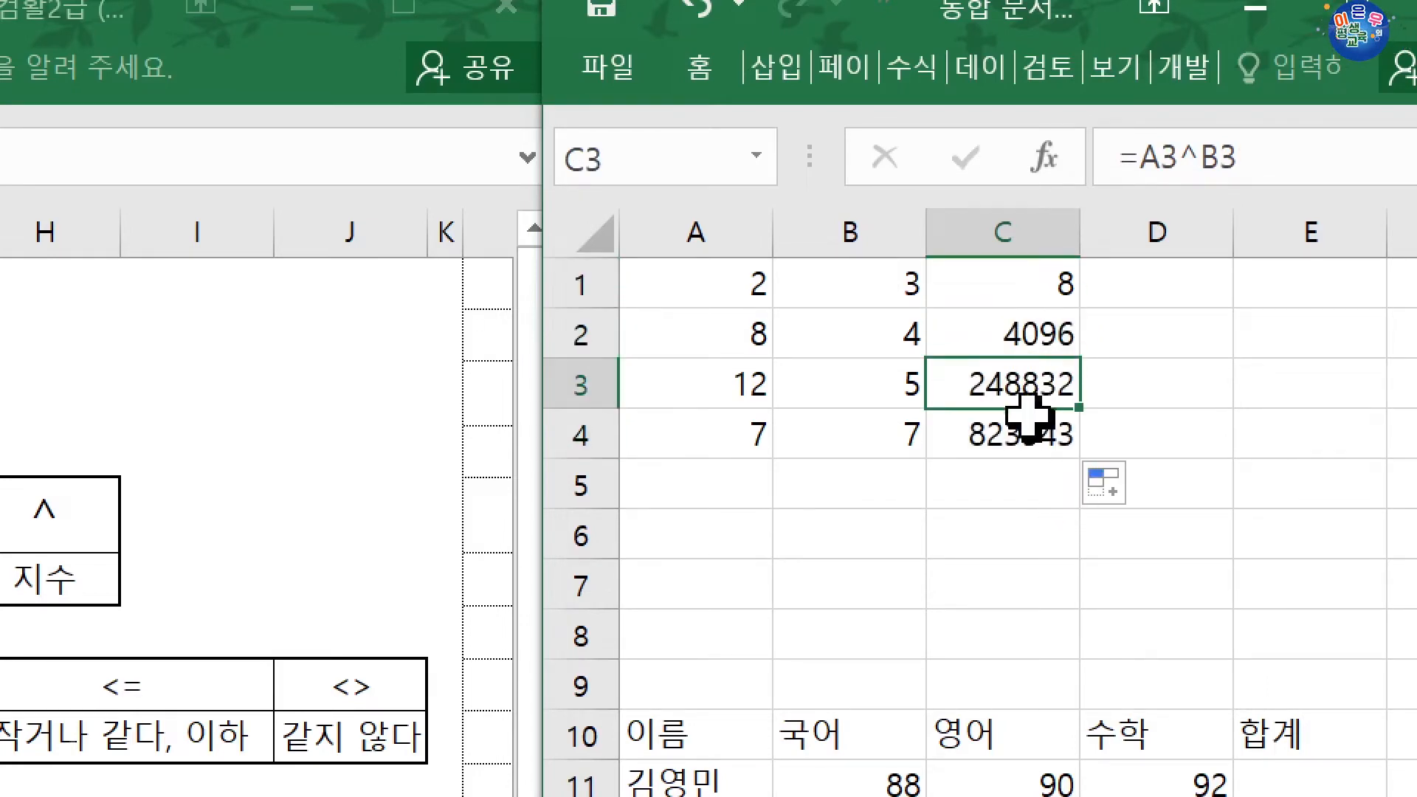
left_click(1026, 432)
left_click_drag(1000, 277, 1003, 417)
- Enter the percentage formula =50% in D1 and reselect that cell
left_click(1181, 299)
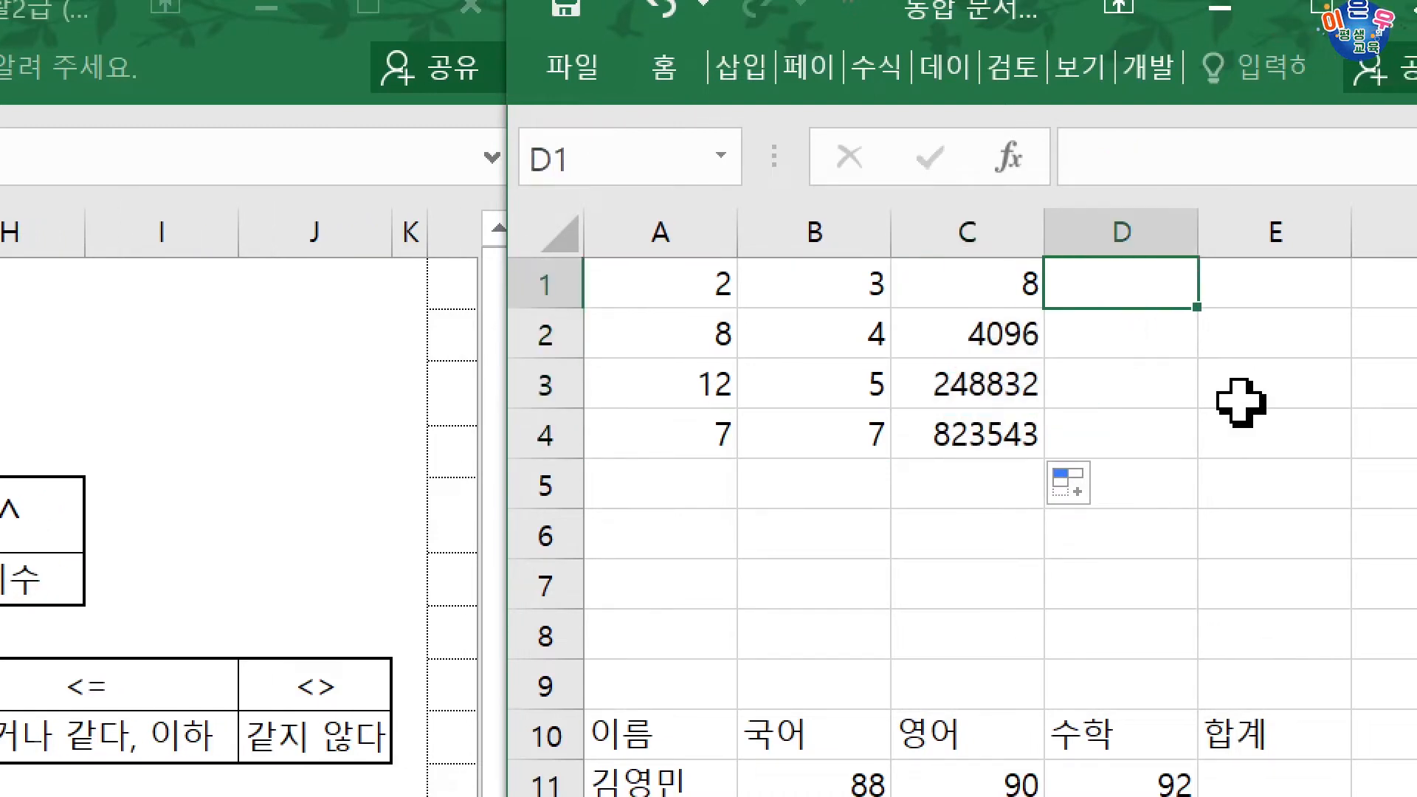
type("=50")
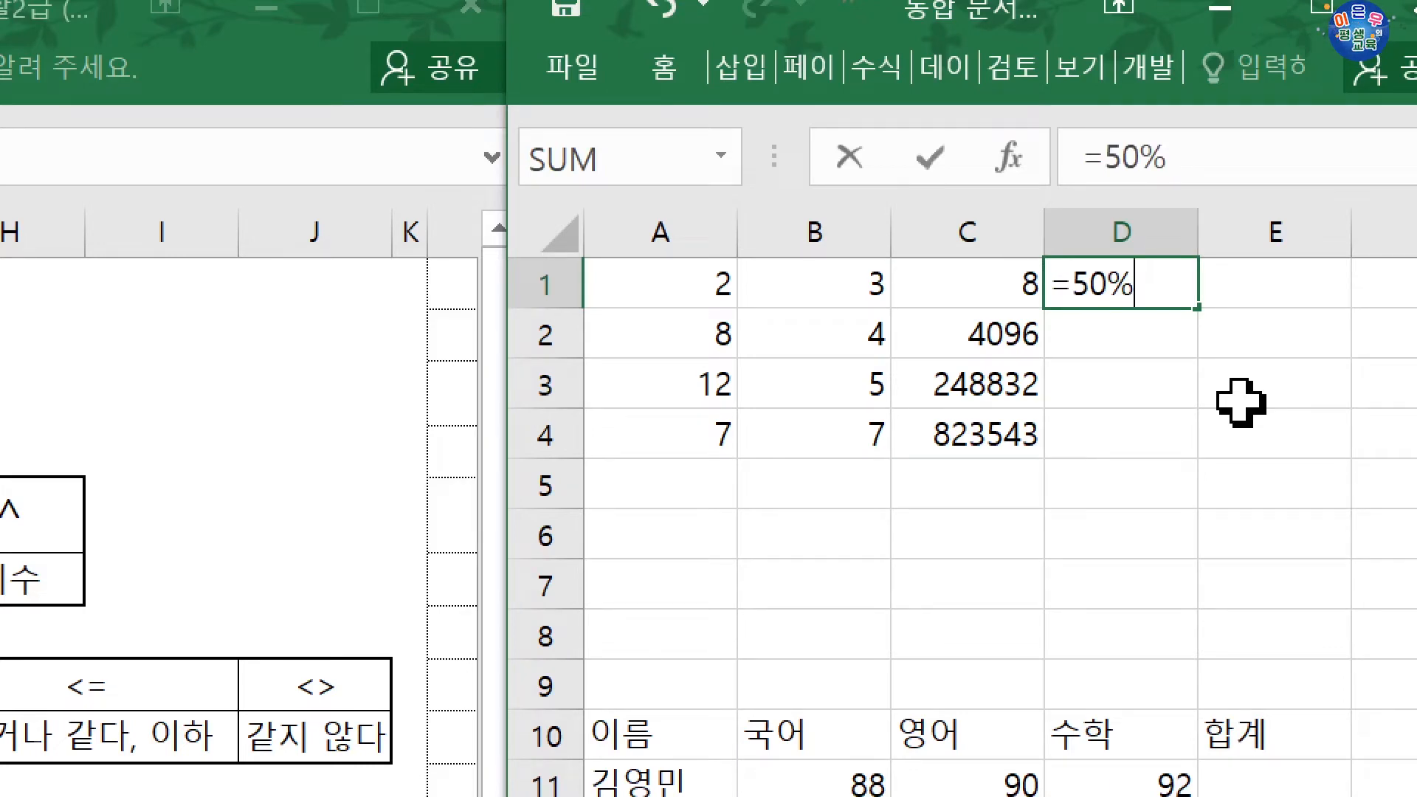
key("Return")
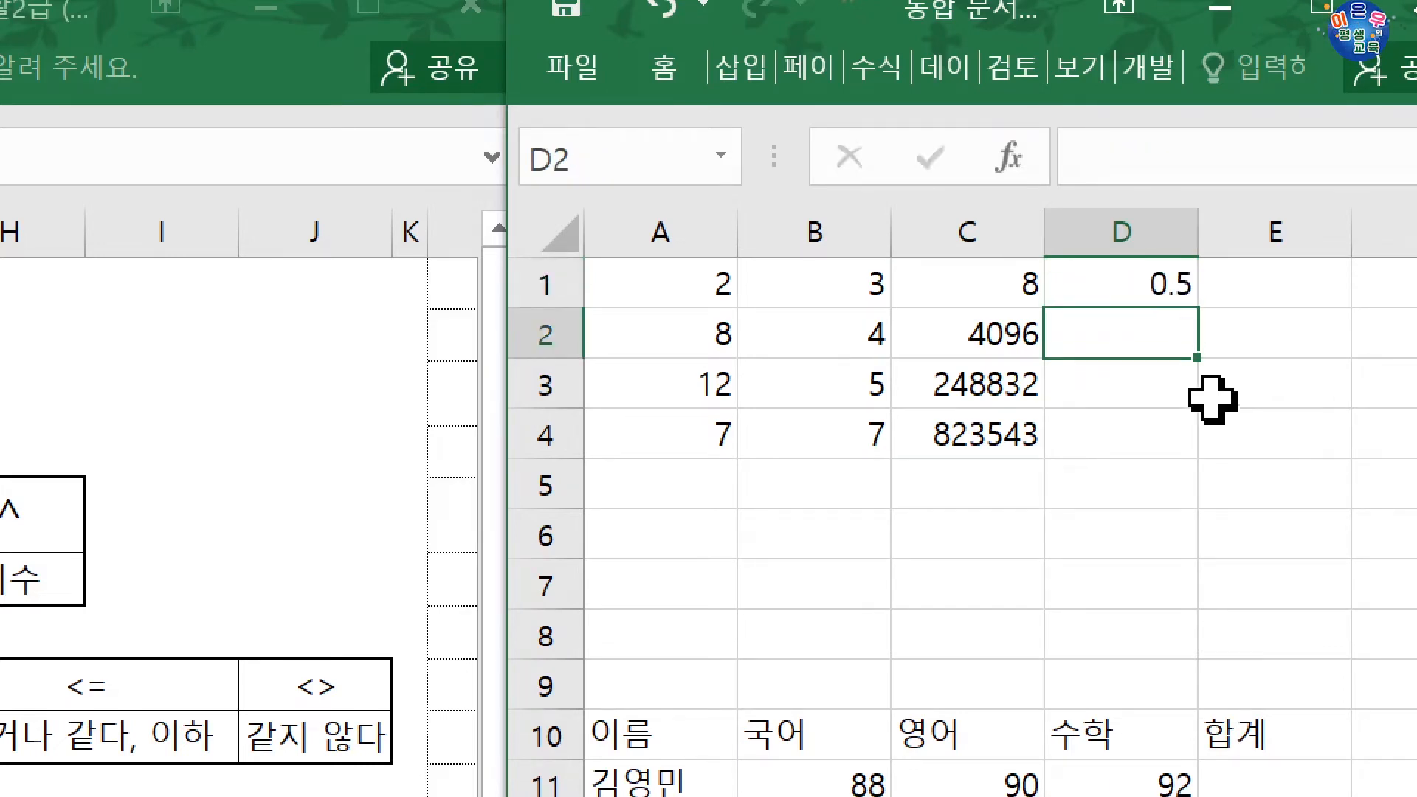
left_click(1132, 285)
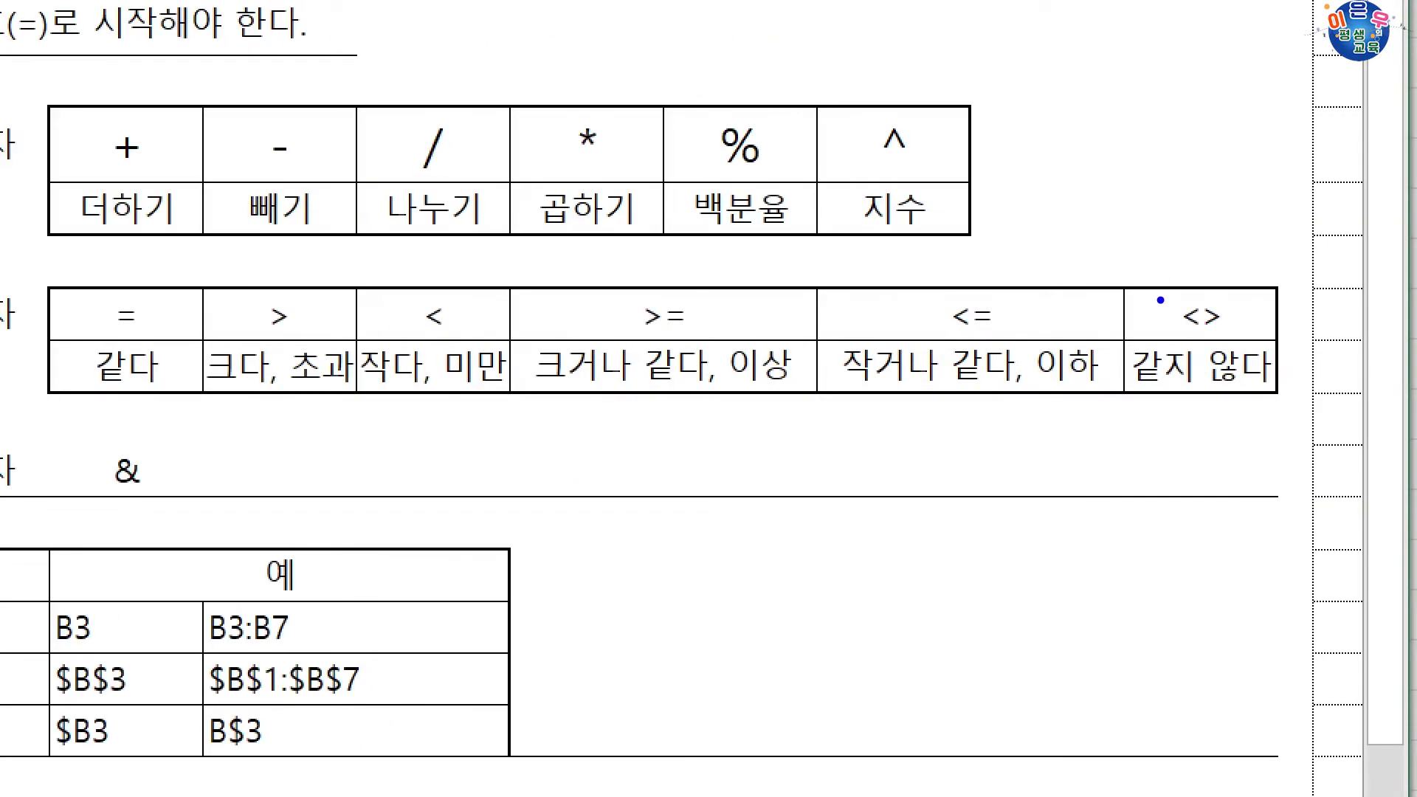
left_click_drag(1162, 296, 1234, 335)
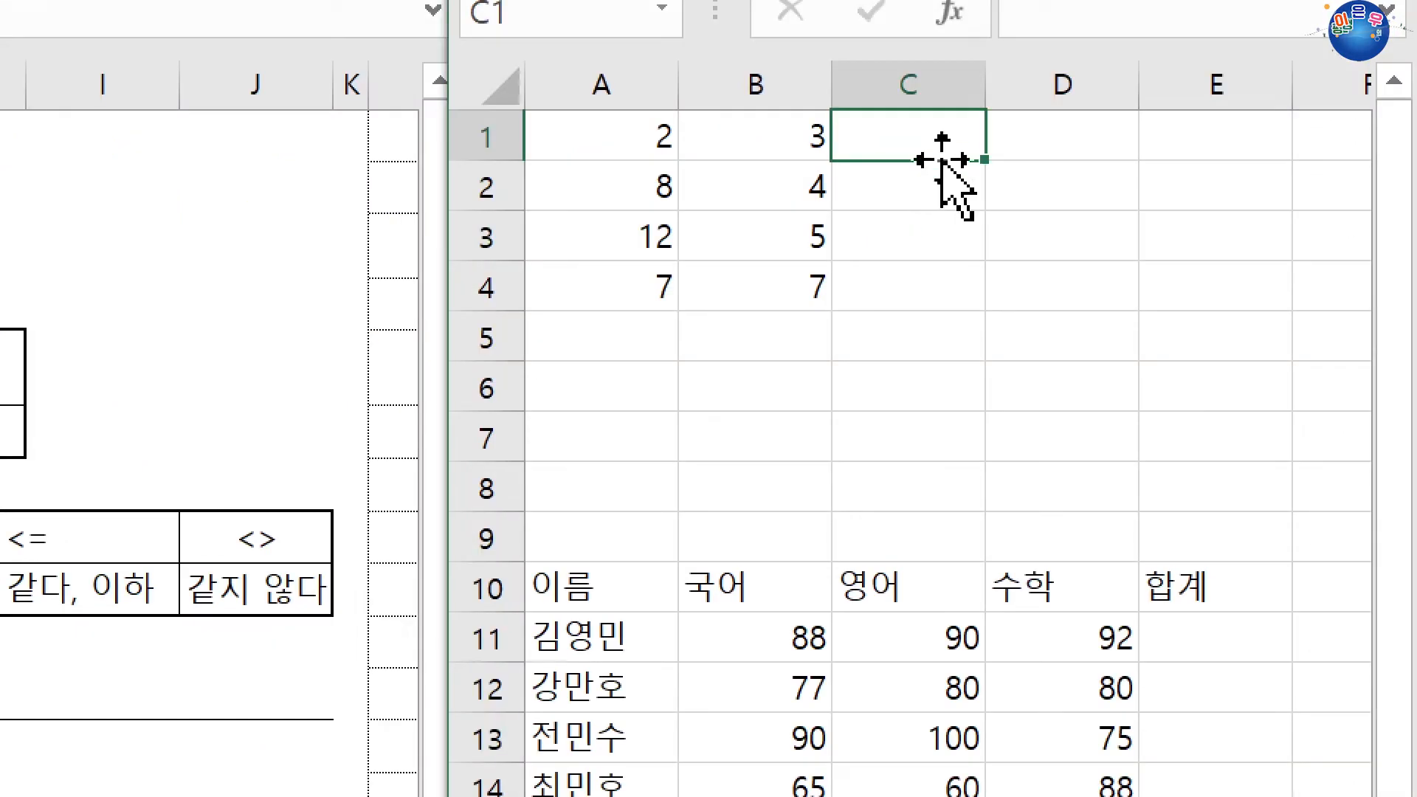
- Enter the equality comparison =A1=B1 in C1 and fill it down to C4
type("=")
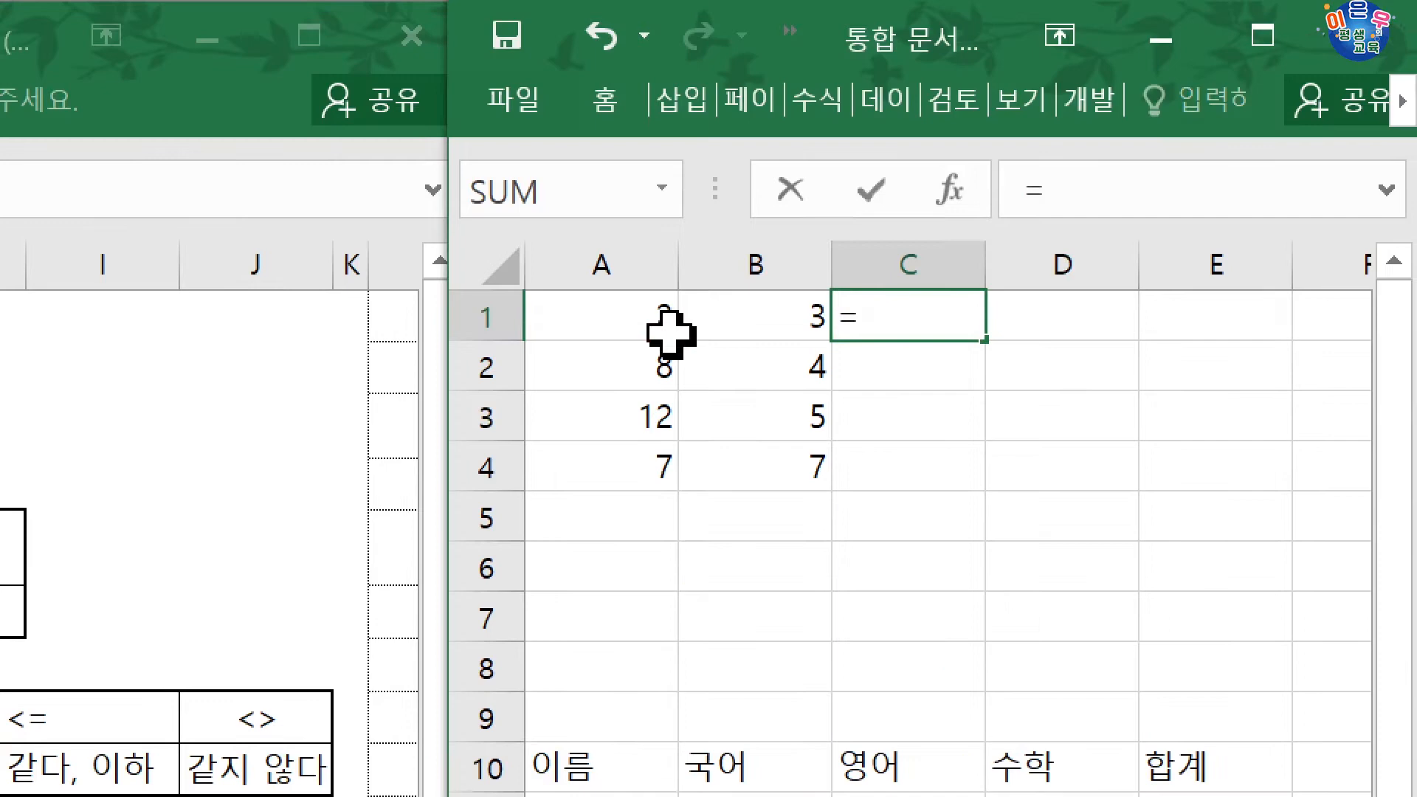
left_click(631, 138)
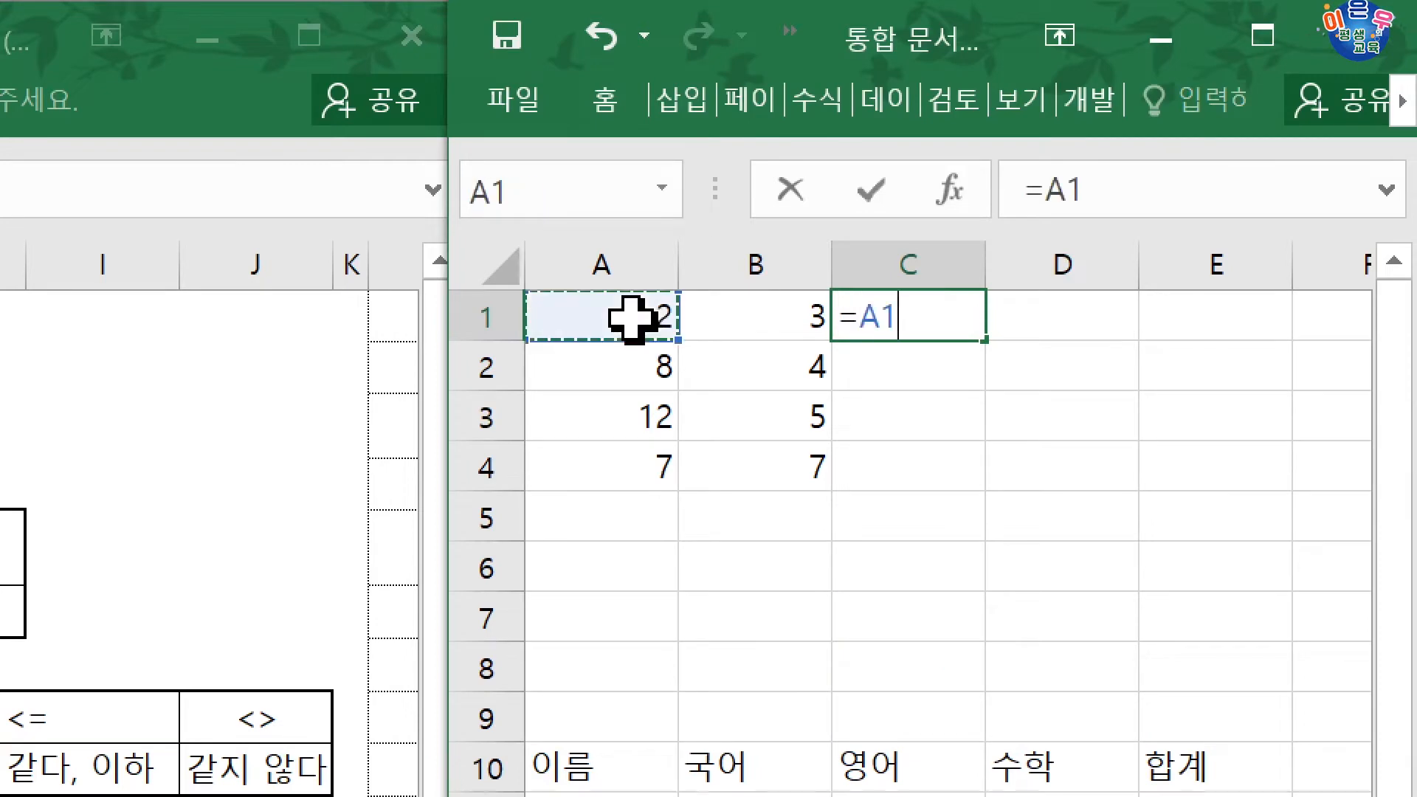
type("=")
left_click(745, 317)
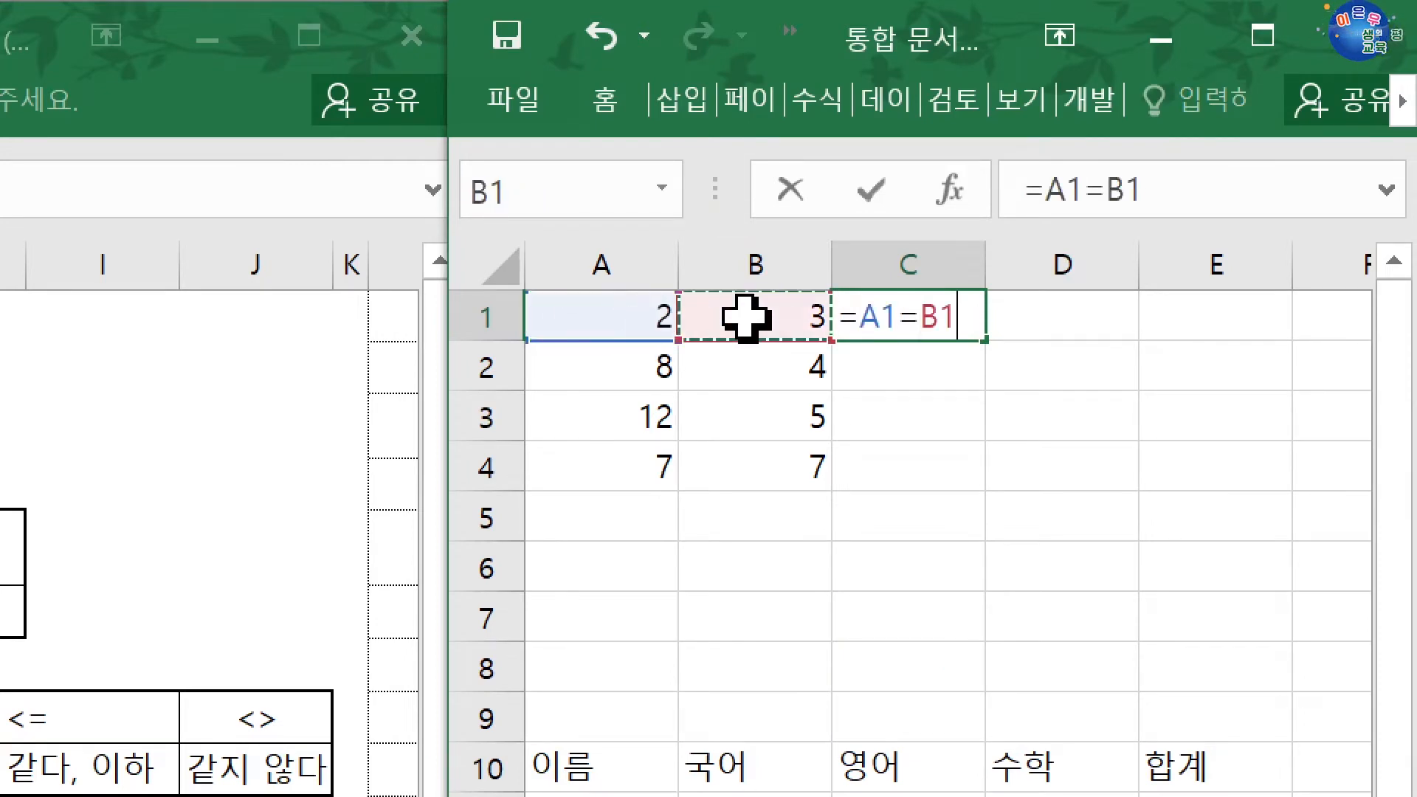
key("Return")
left_click(895, 319)
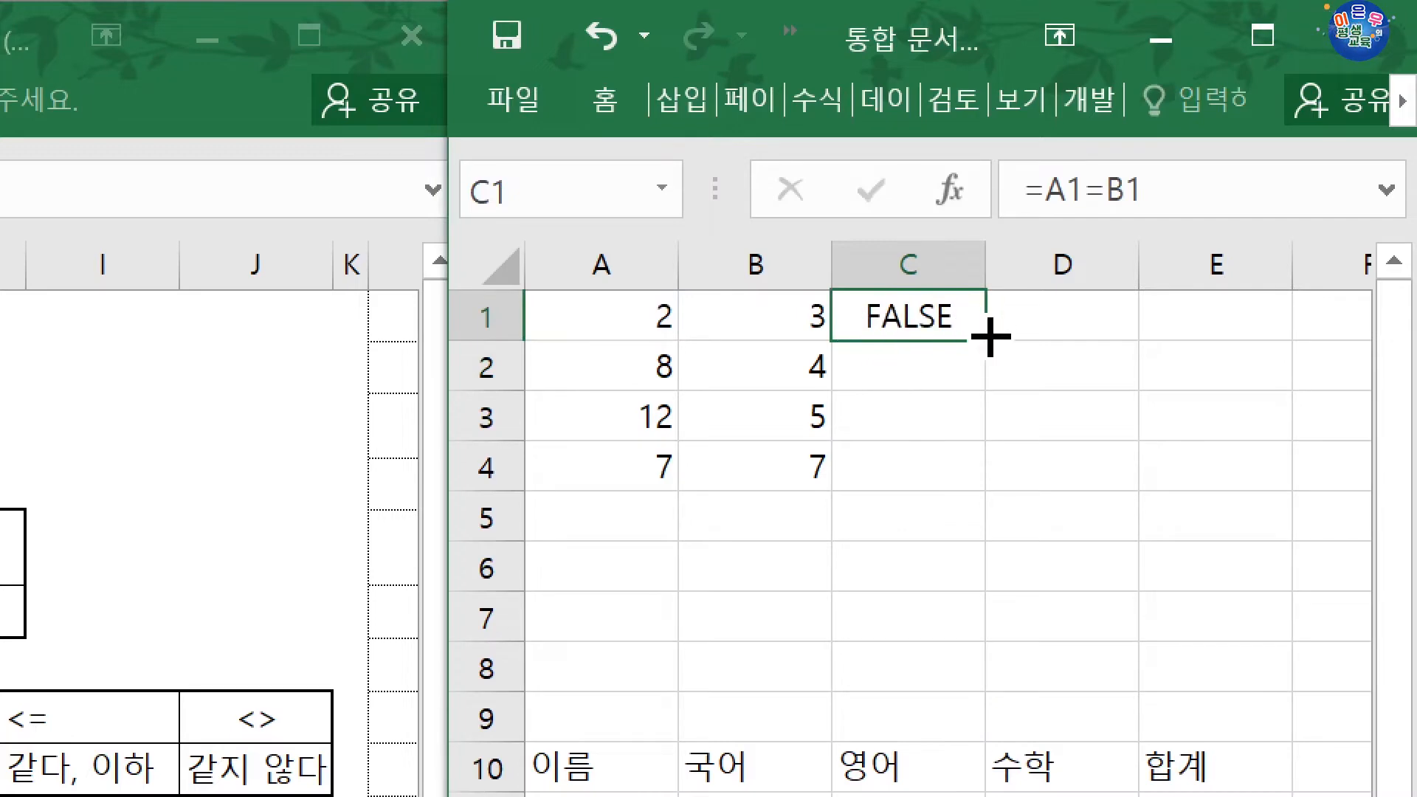
left_click_drag(985, 340, 994, 489)
- Compare A4:B4 with the equality result in C4, and review the formulas in C1 and C4 and the results in C1:C3
left_click_drag(644, 466, 765, 472)
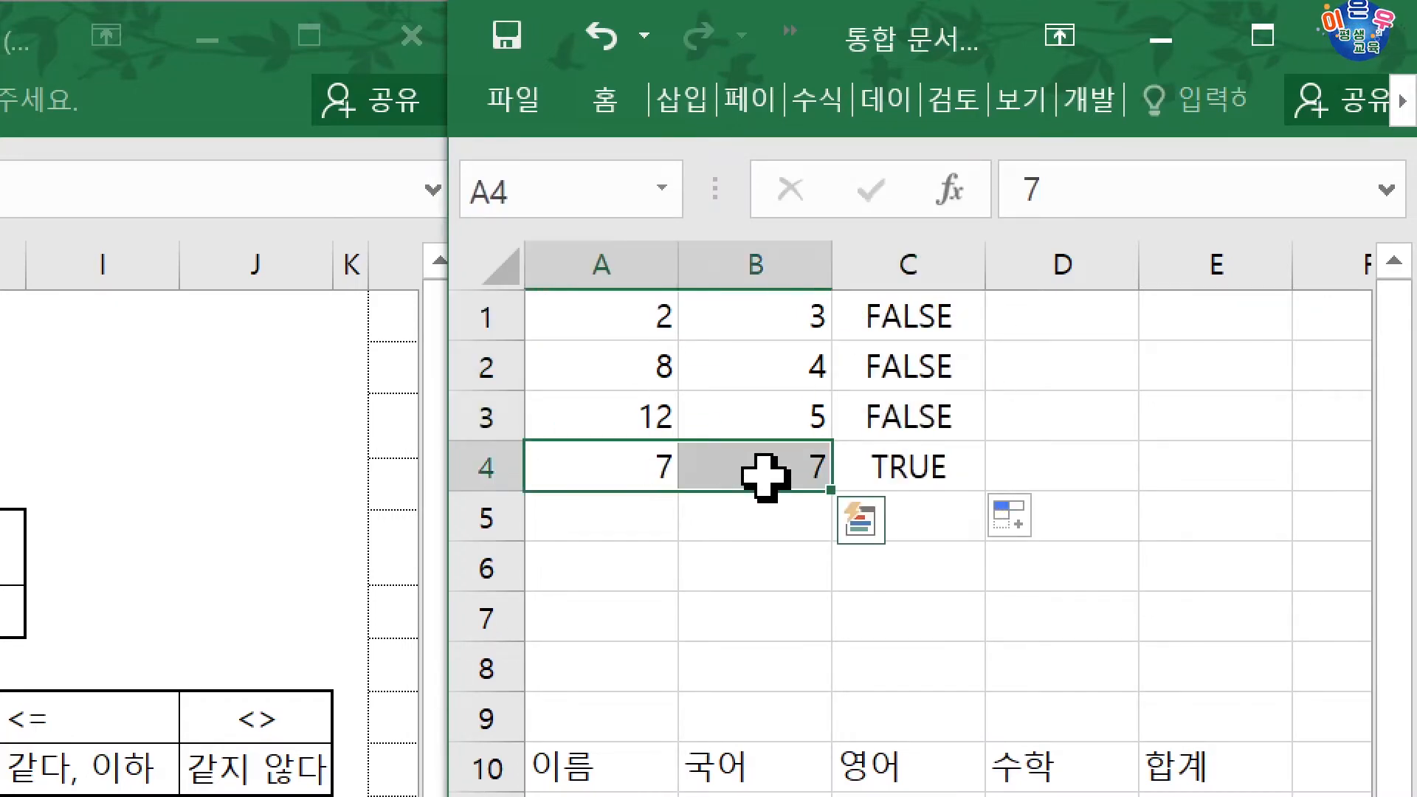
left_click(909, 466)
left_click(915, 318)
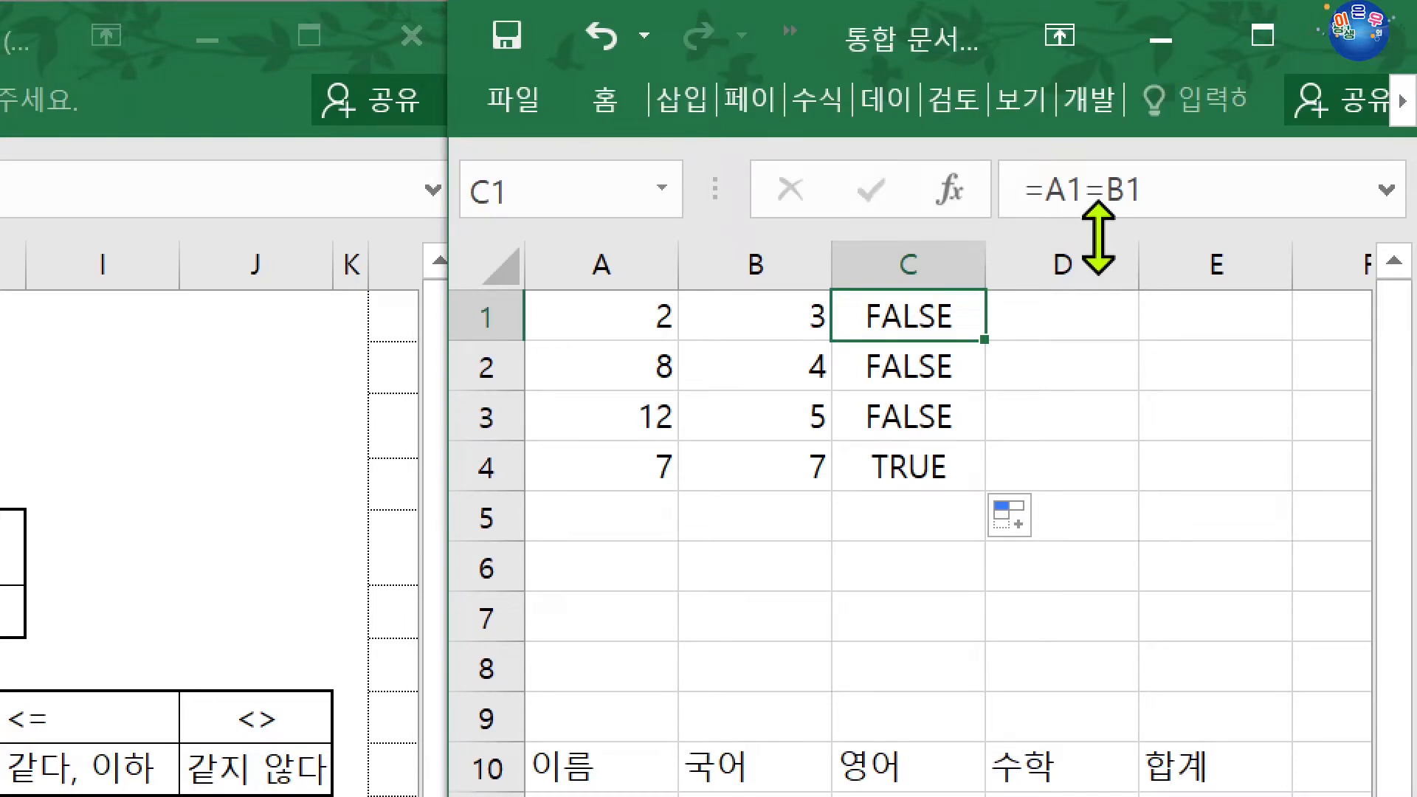
left_click(919, 465)
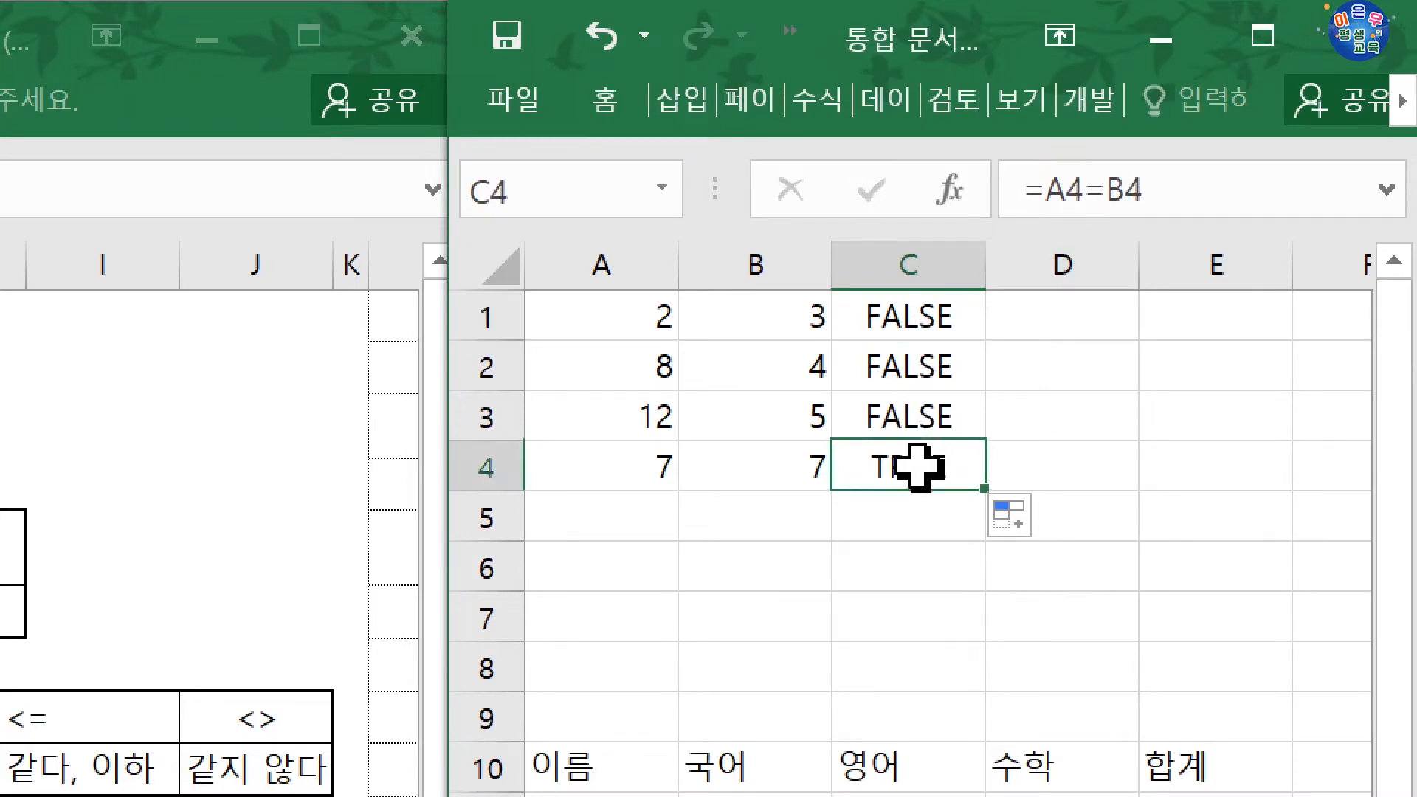
left_click_drag(937, 320, 918, 396)
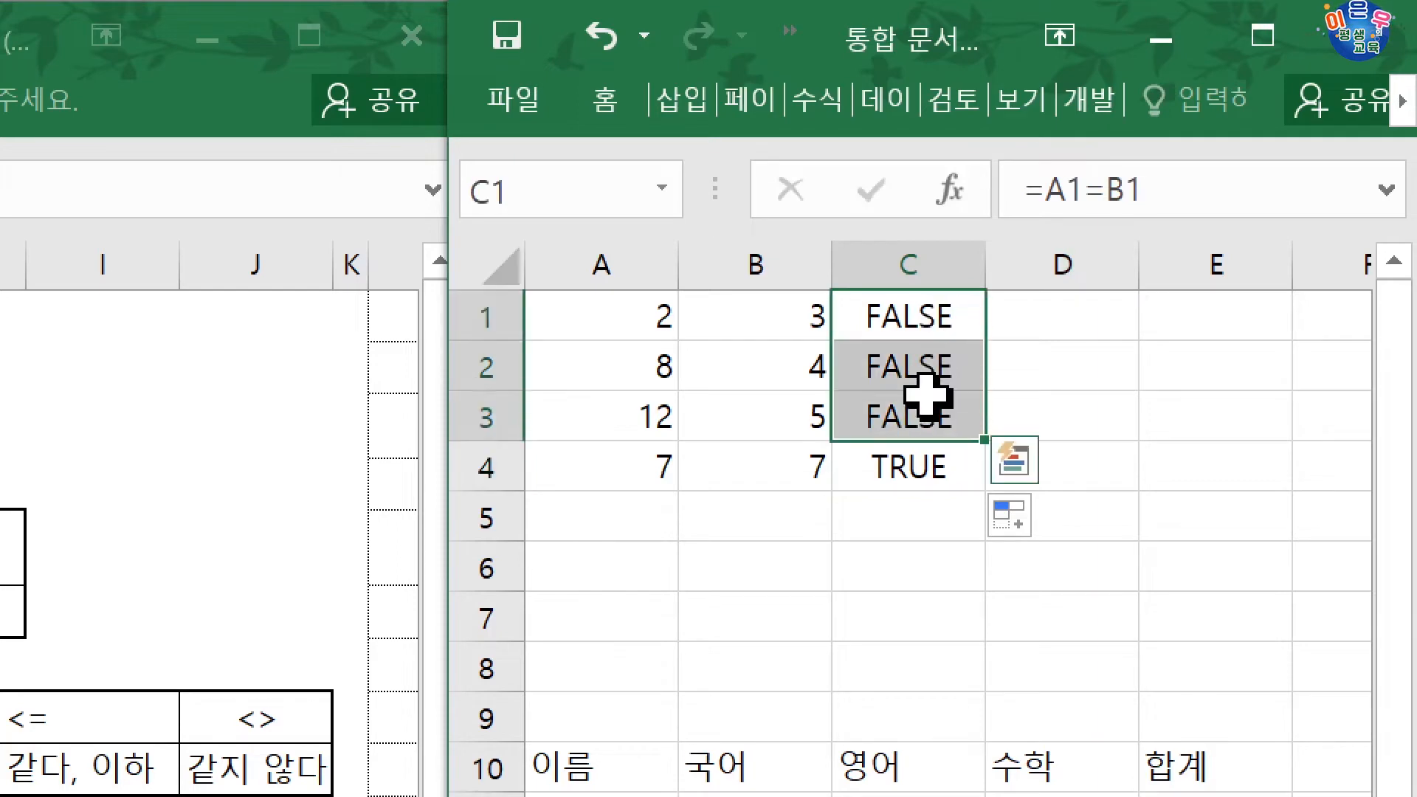
- Enter the greater-than comparison =A1>B1 in D1 and fill it down to D4
left_click(1022, 316)
type("=")
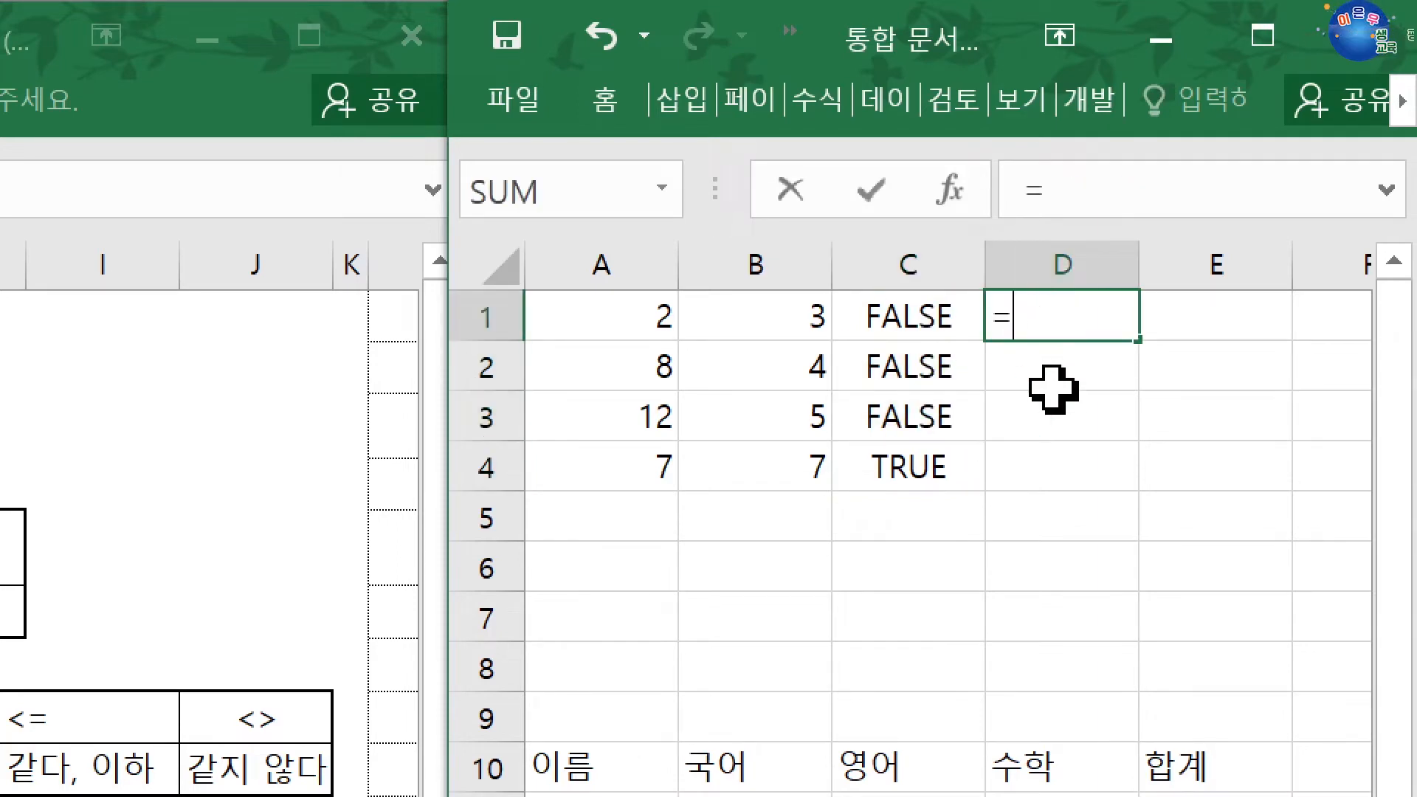
left_click(646, 321)
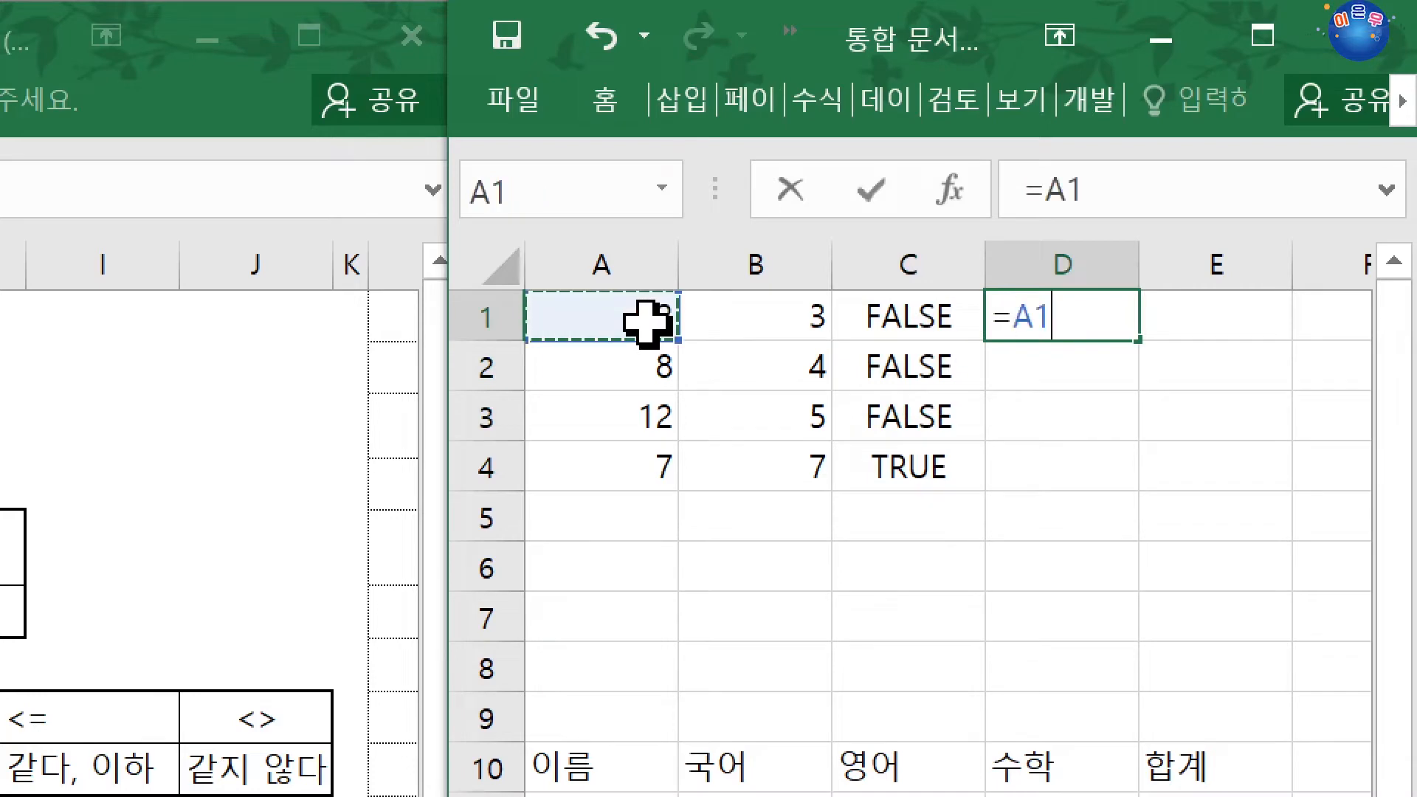
type(">")
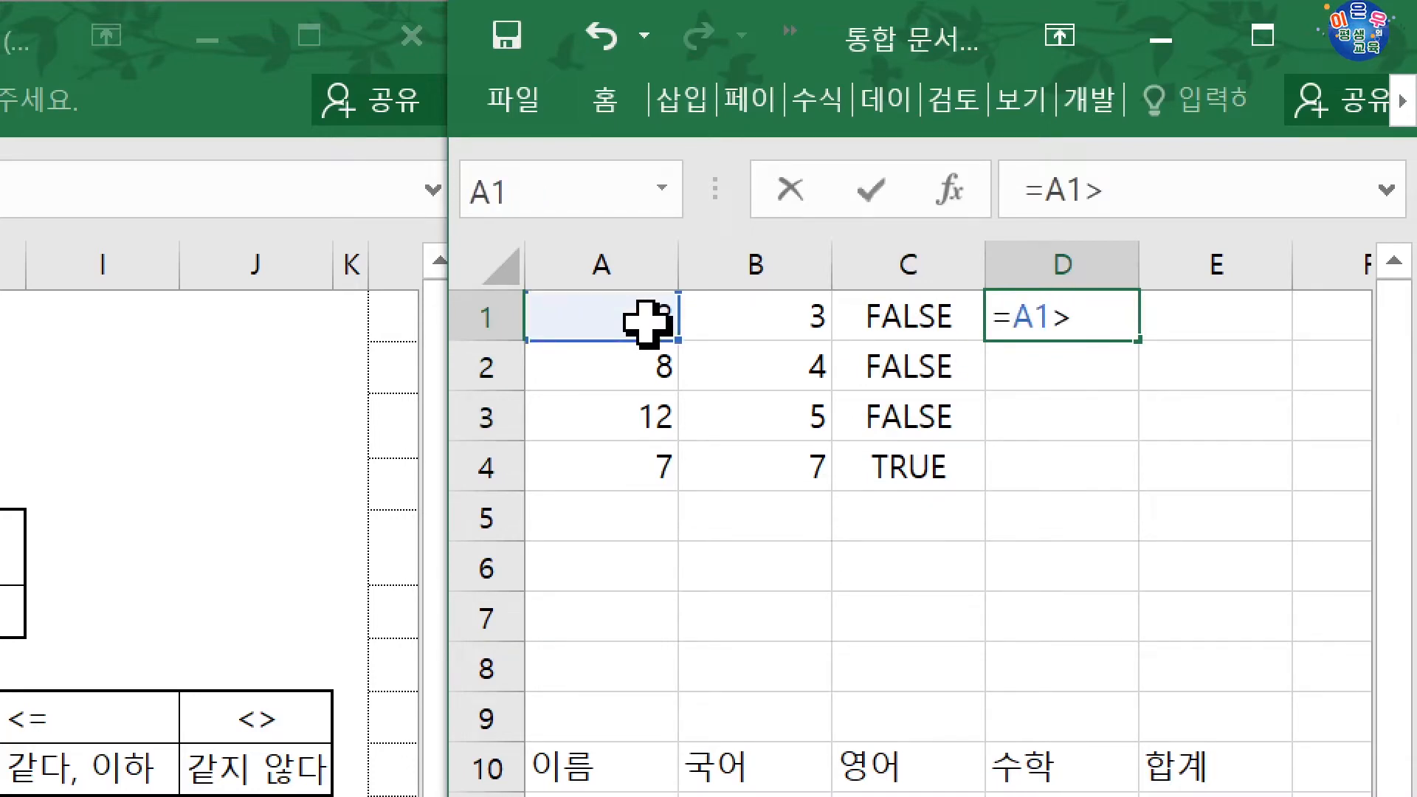
left_click(745, 328)
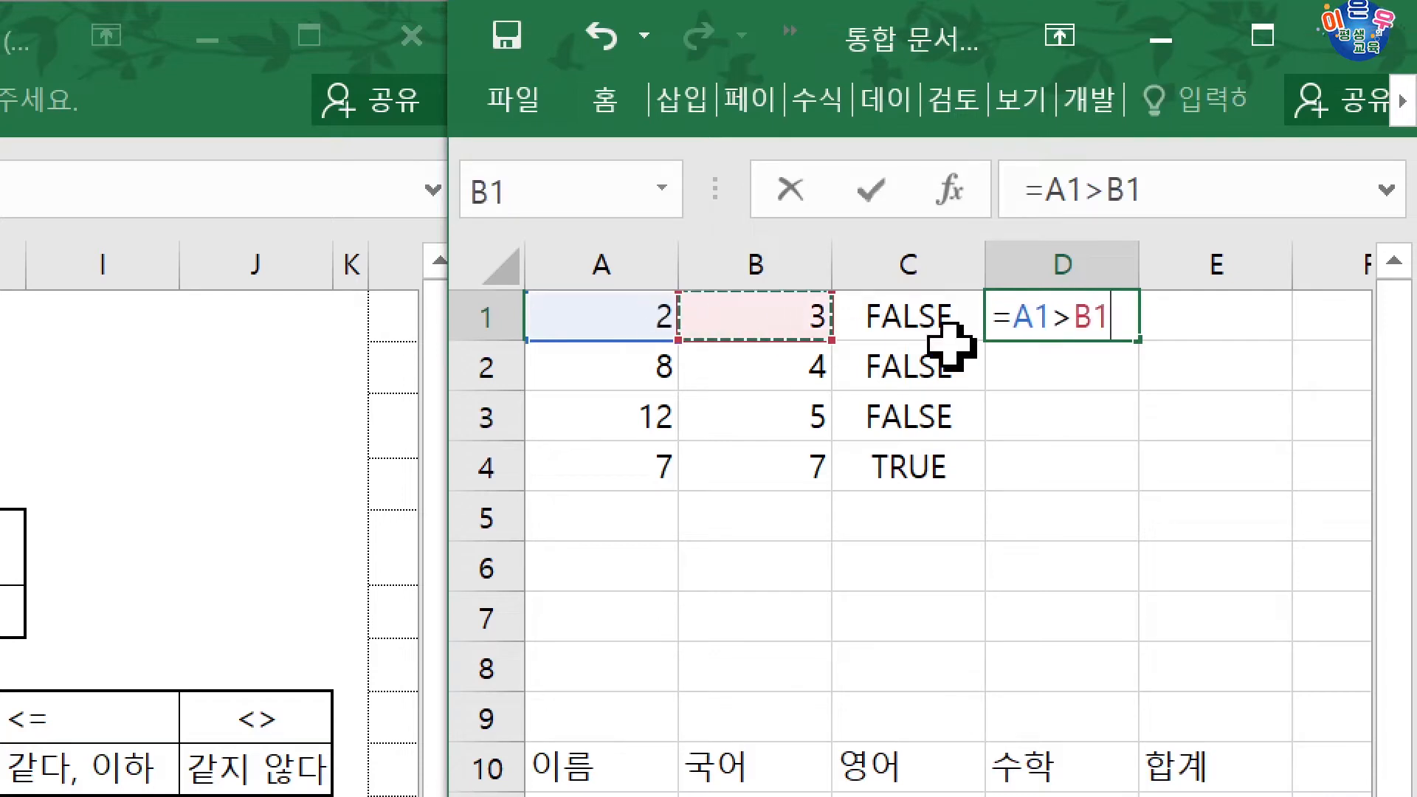
key("Return")
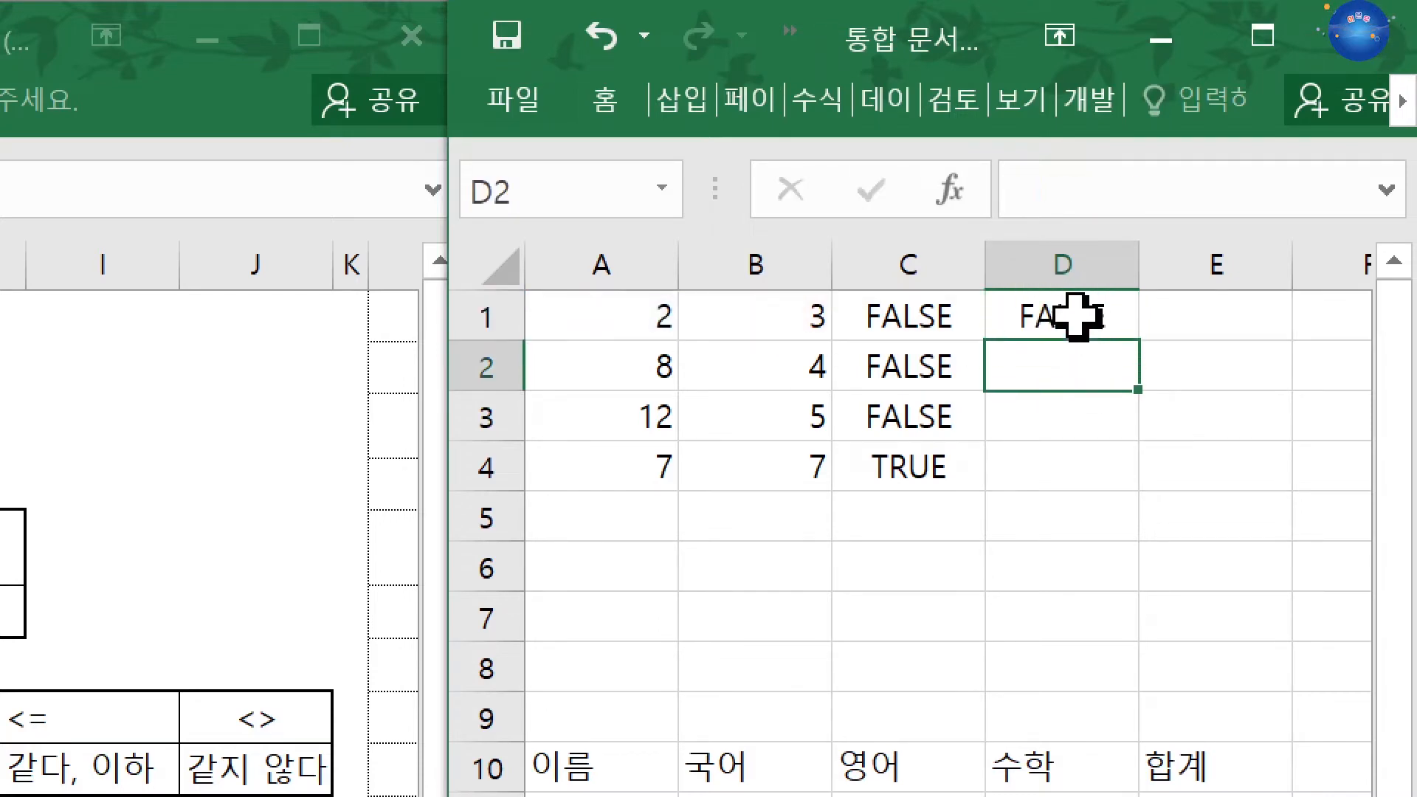
left_click(1085, 316)
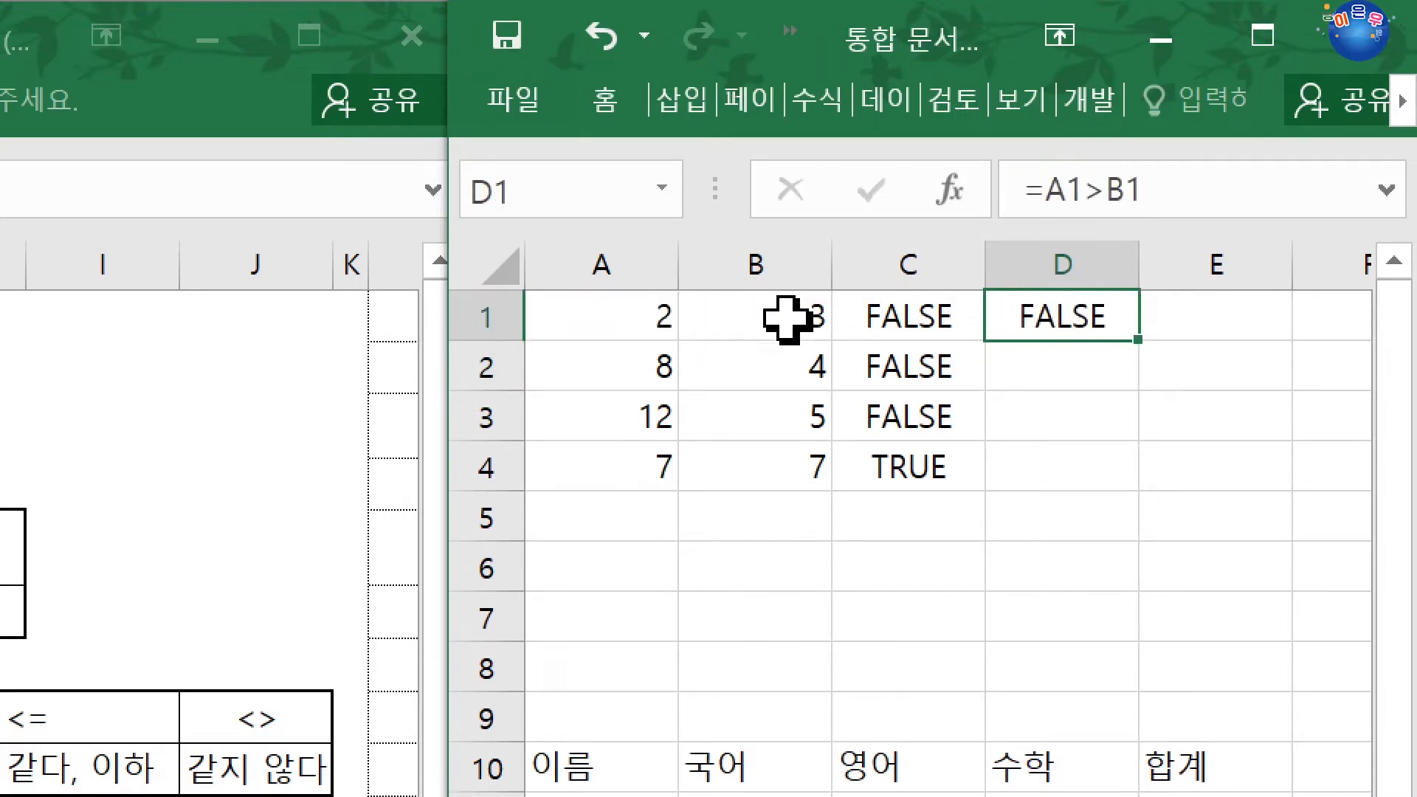
left_click_drag(1137, 341, 1129, 497)
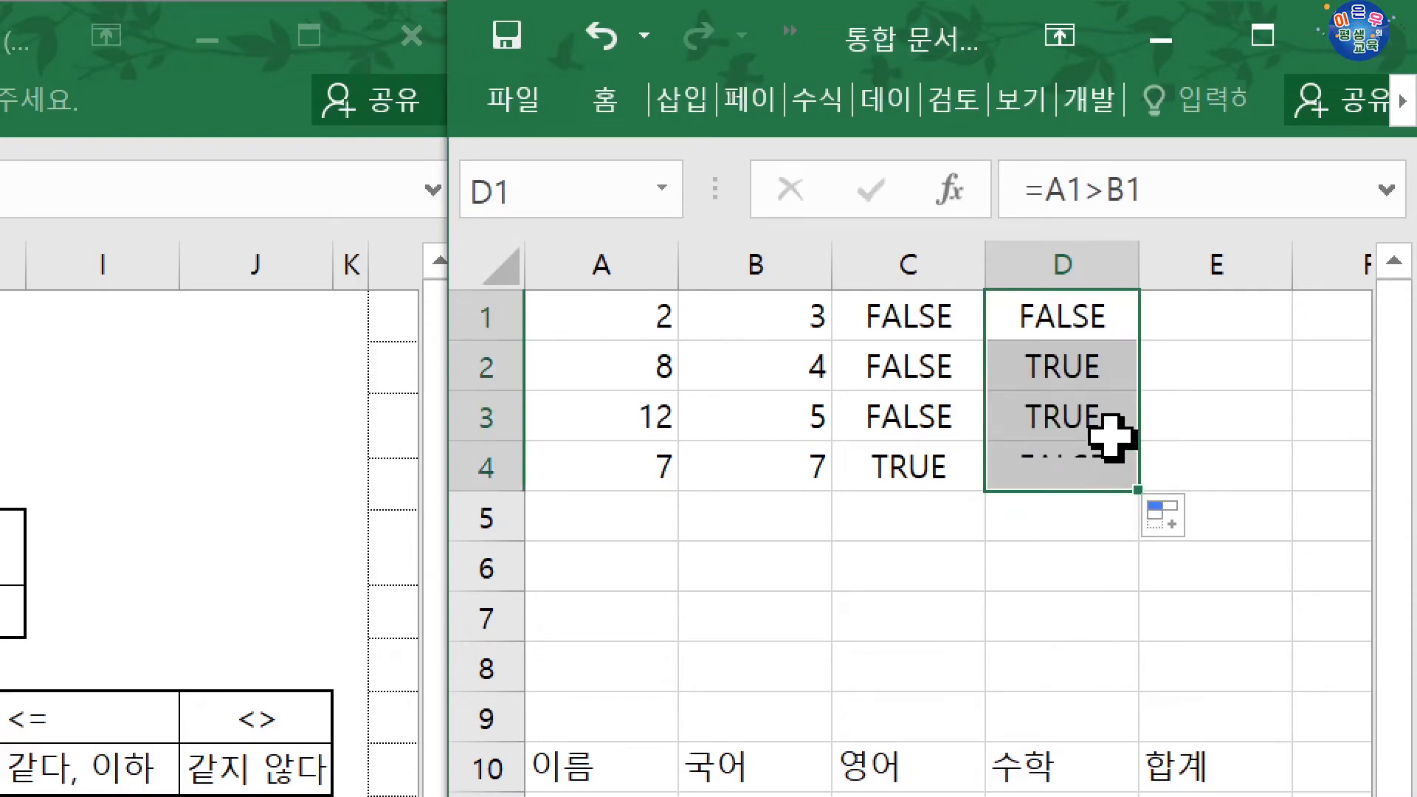
- Check the greater-than results in D2 and D4 against the number pairs A2:B2 and A4:B4
left_click(1078, 366)
left_click_drag(611, 381, 741, 367)
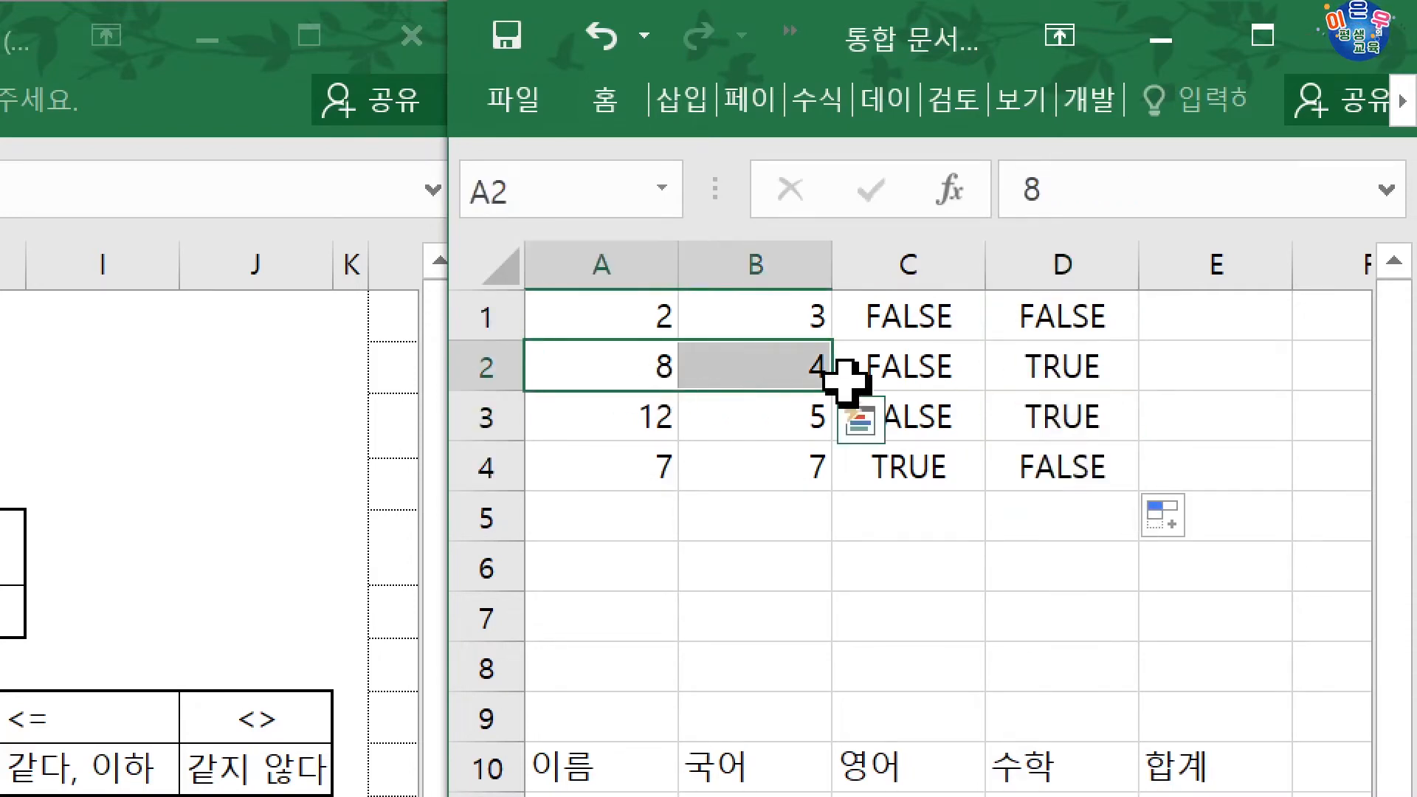
left_click(1070, 380)
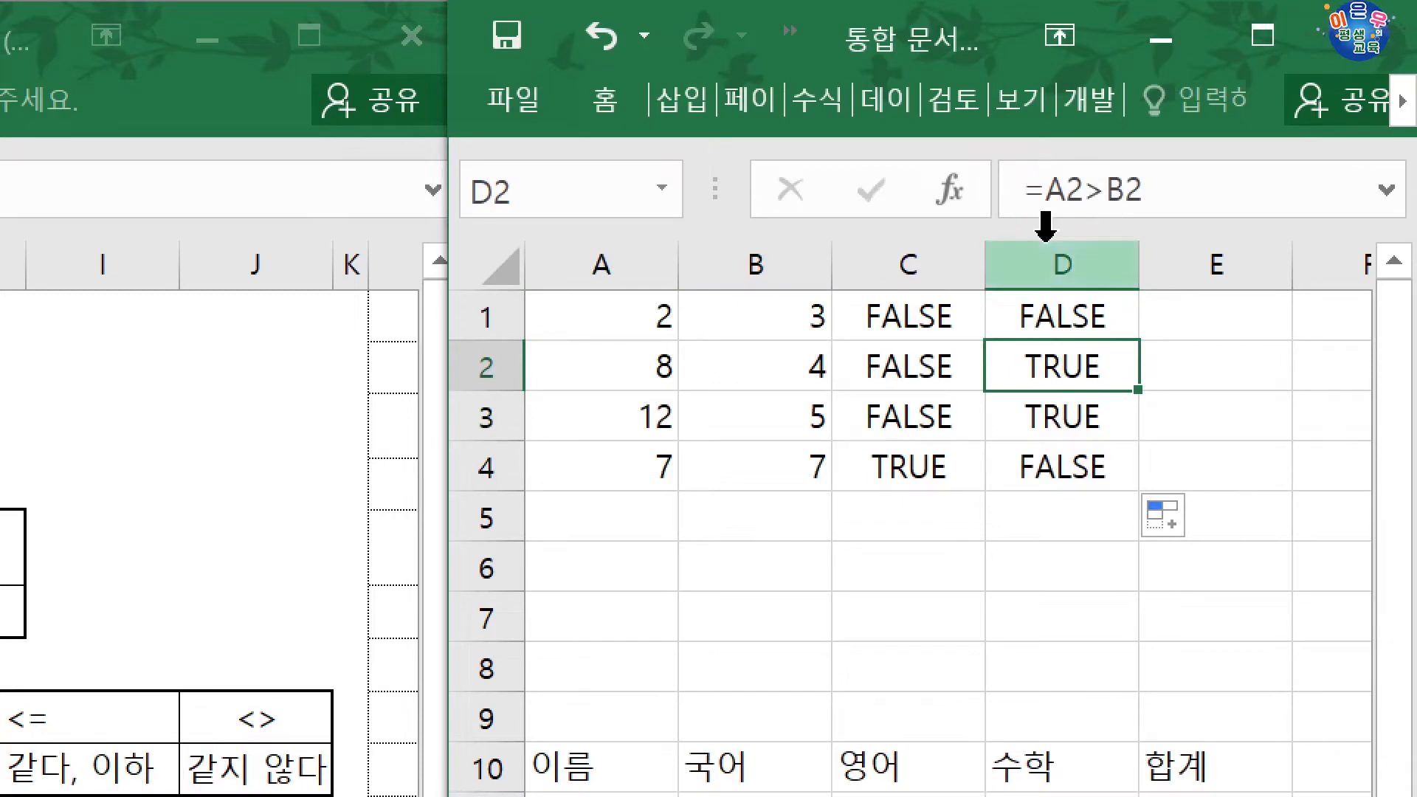
left_click_drag(664, 465, 812, 470)
left_click(1062, 483)
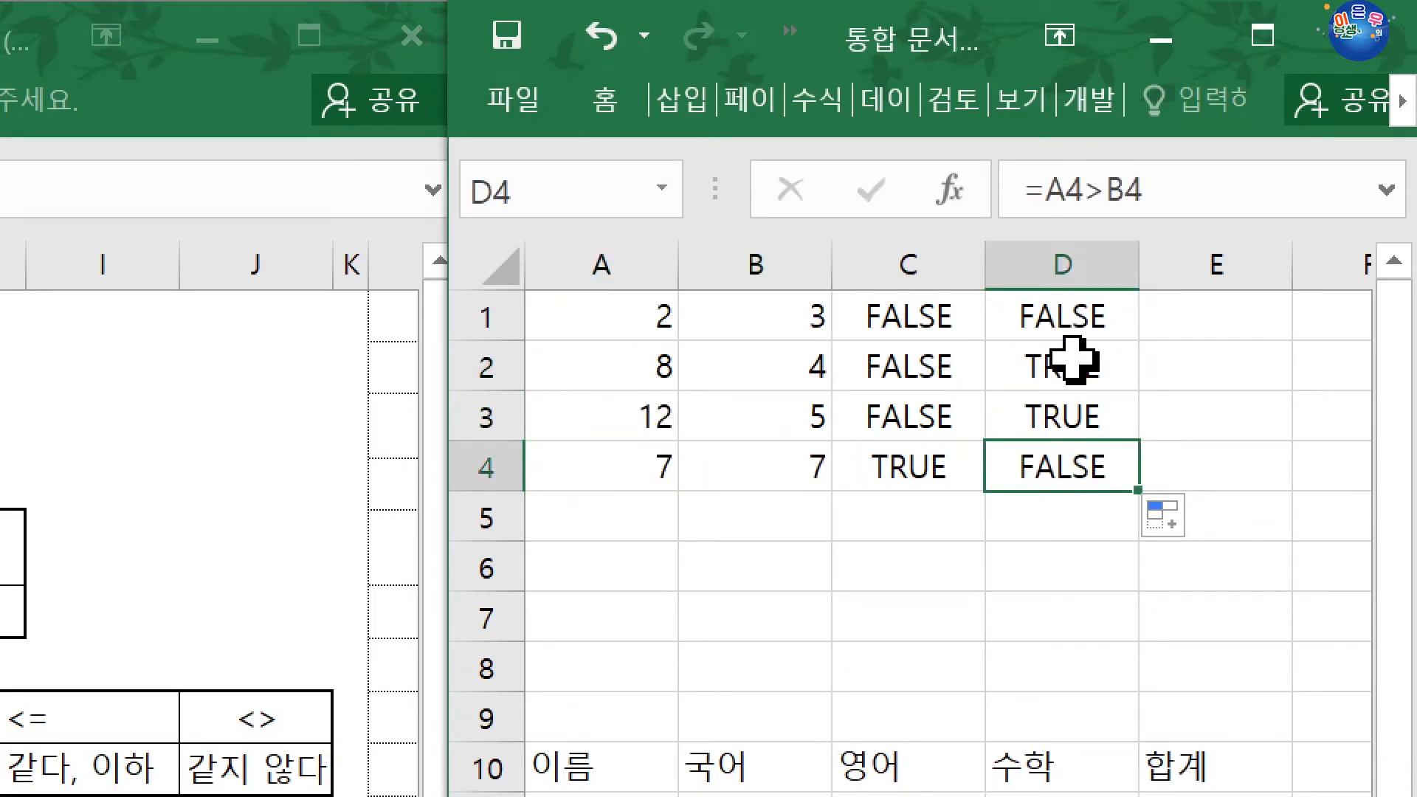
left_click(1073, 311)
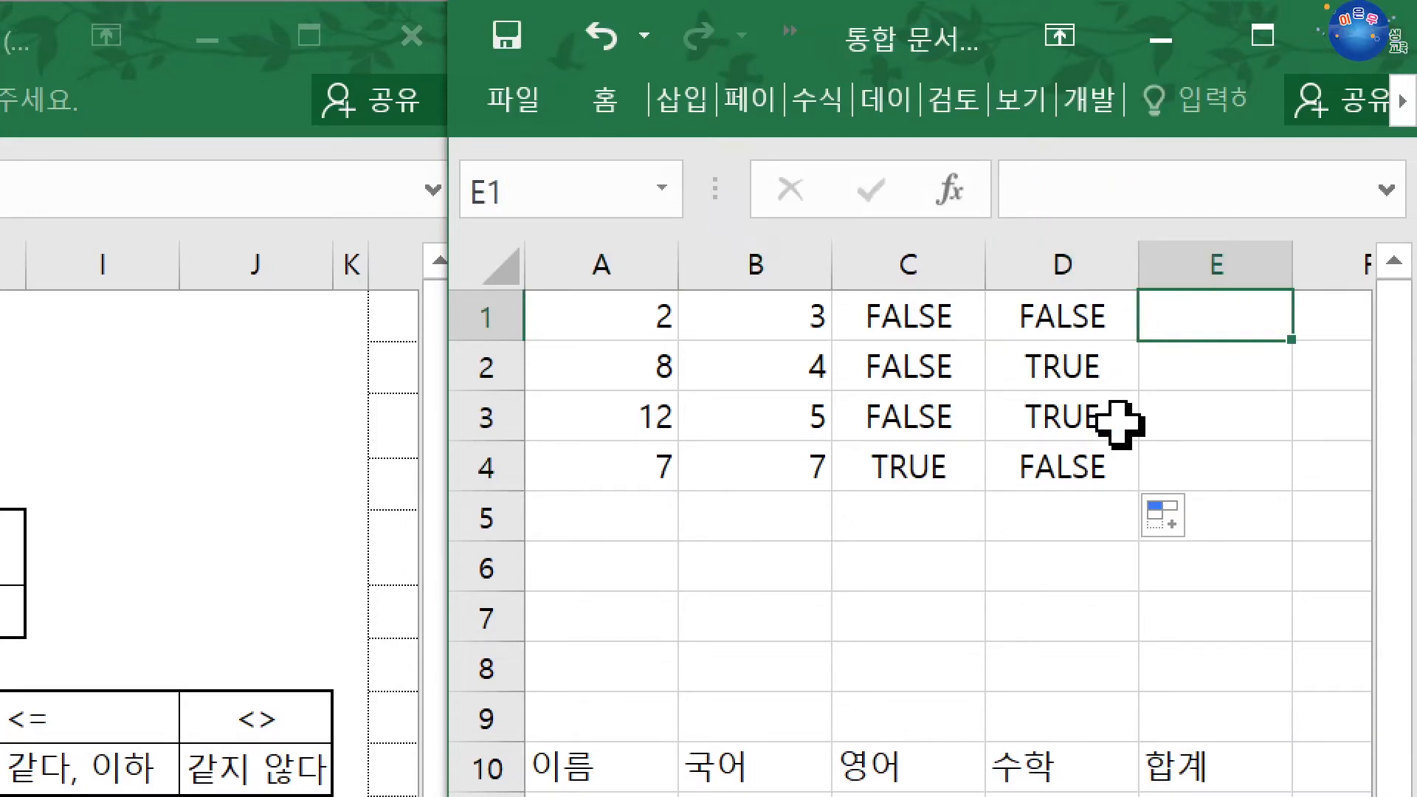
- Enter the not-equal comparison =A1<>B1 in E1 and fill it down to E4
type("=")
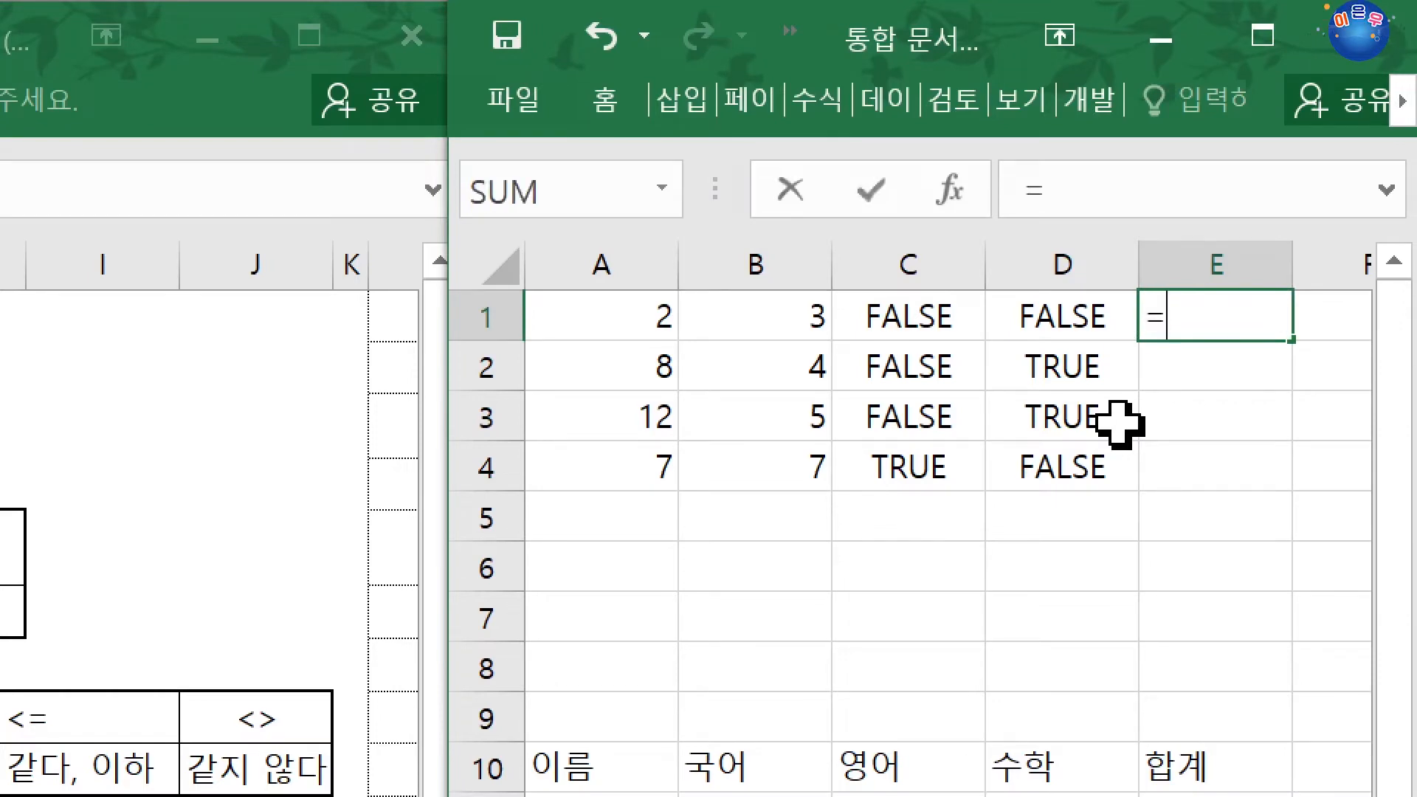
left_click(634, 316)
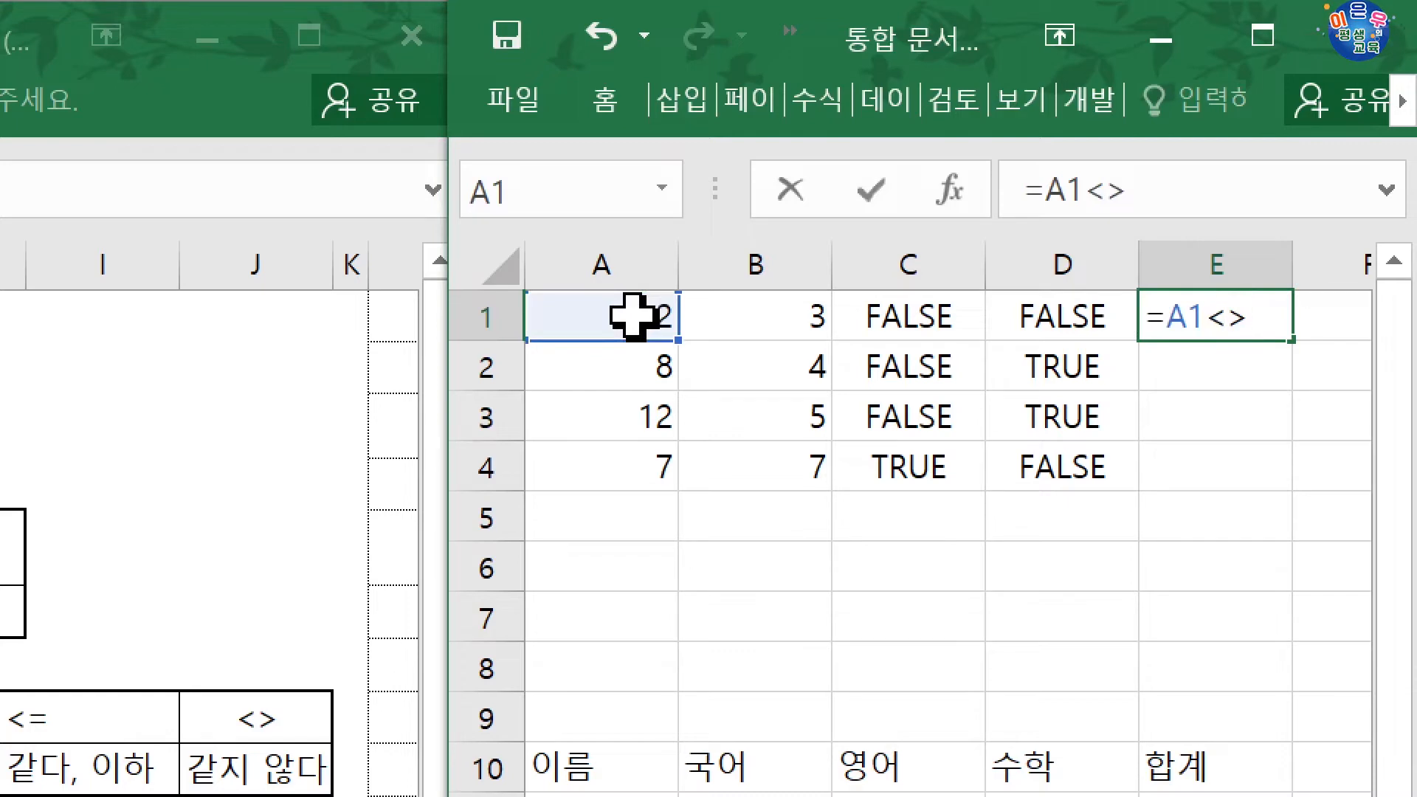
left_click(769, 332)
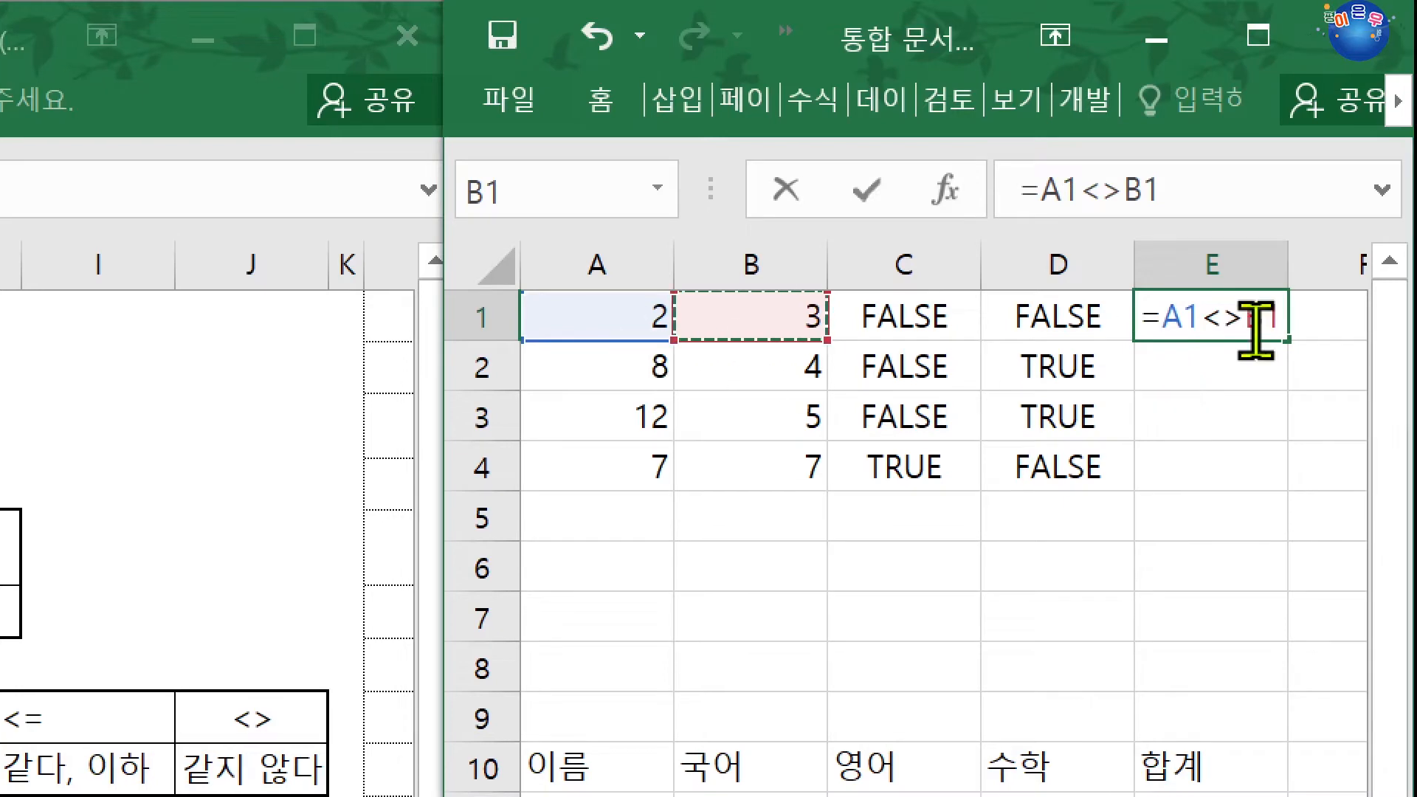
key("Return")
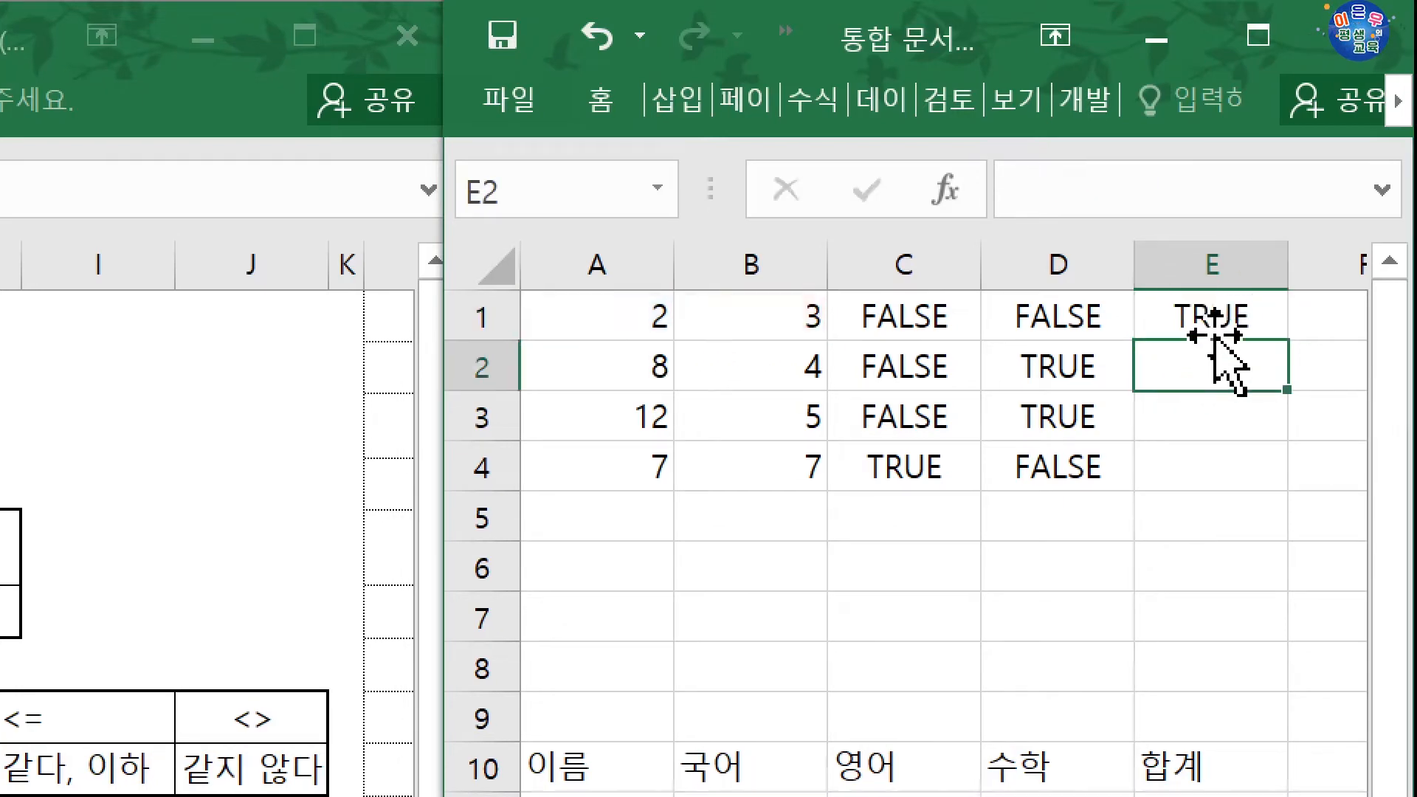
left_click(1252, 330)
left_click_drag(1284, 347, 1273, 475)
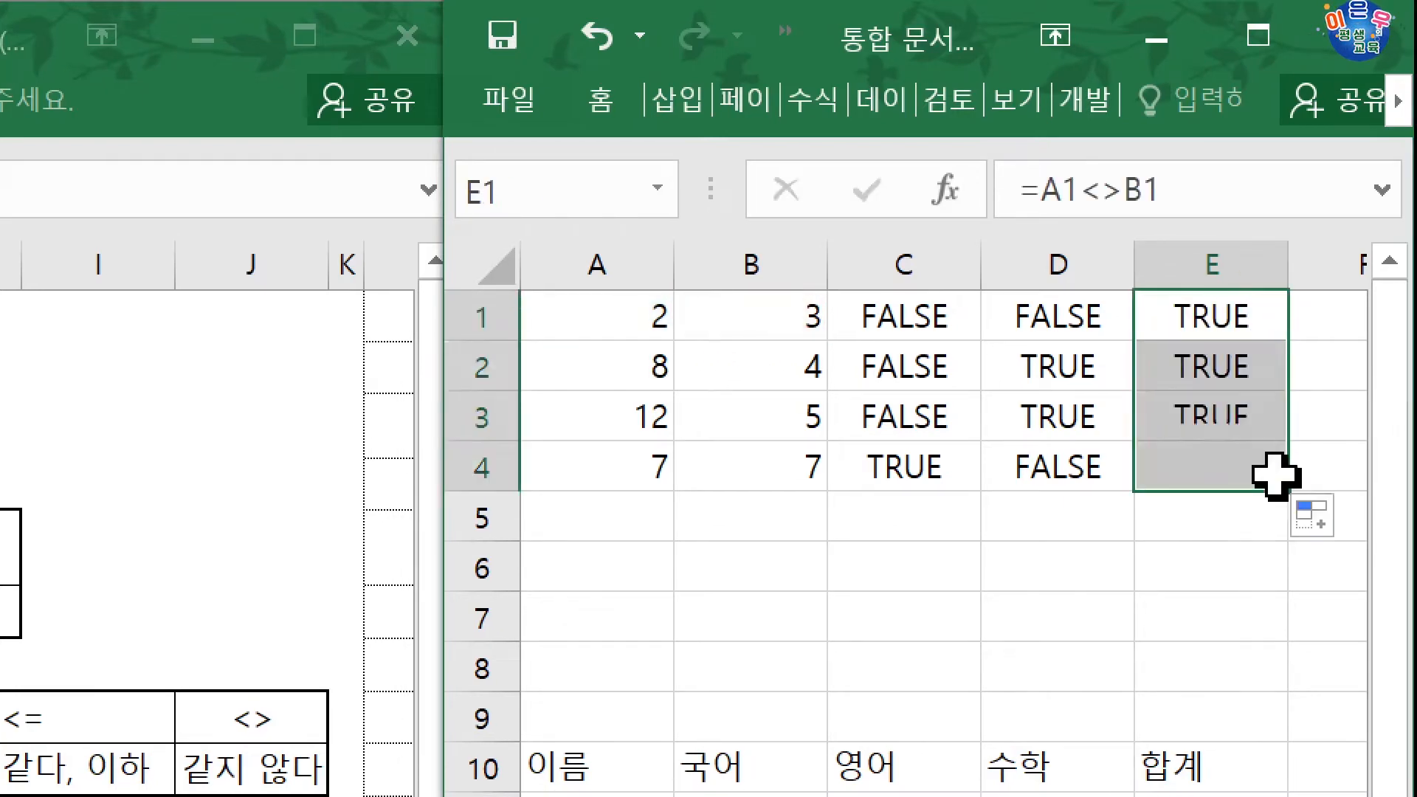
- Review the not-equal results in E1:E3 and the copied formula in E4
key("shift+Up")
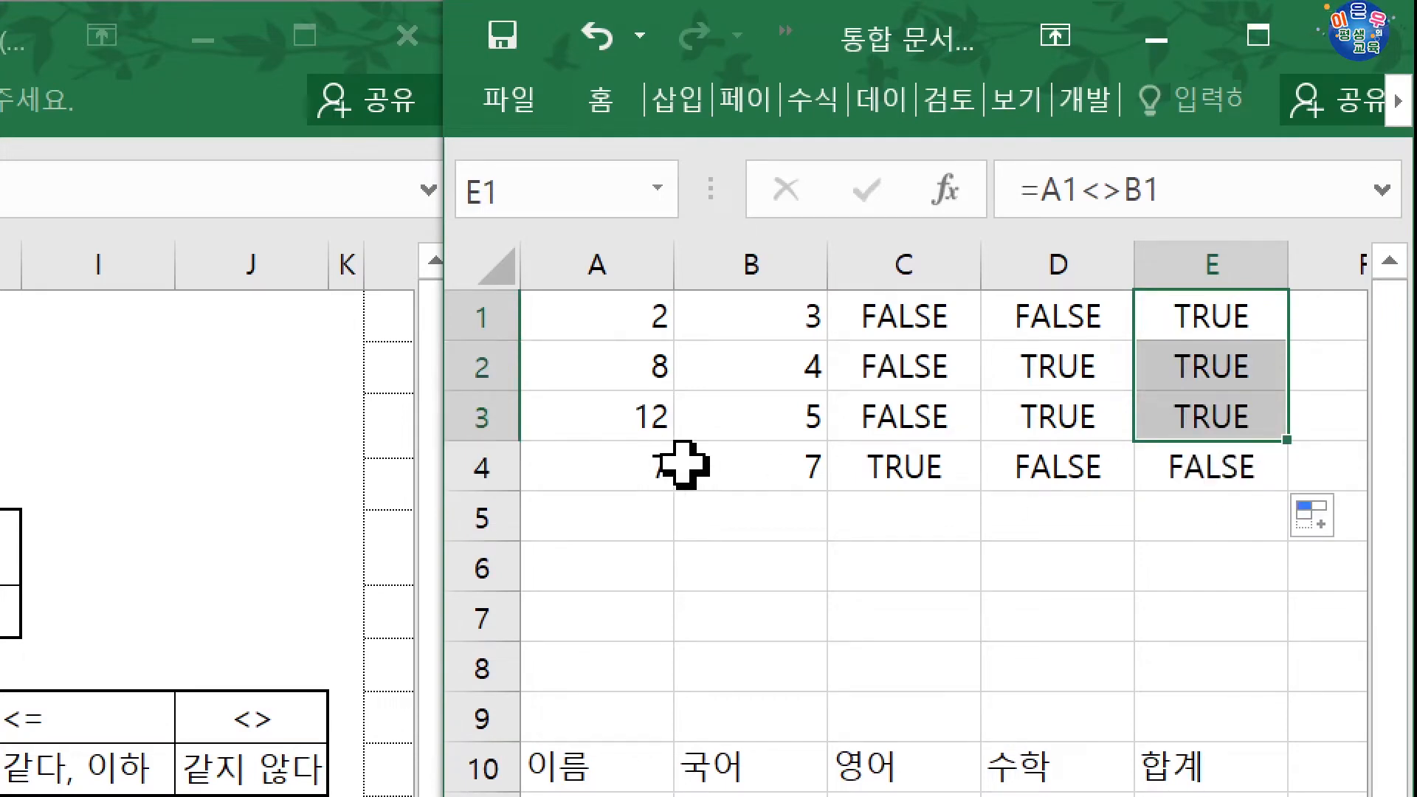
left_click(1199, 473)
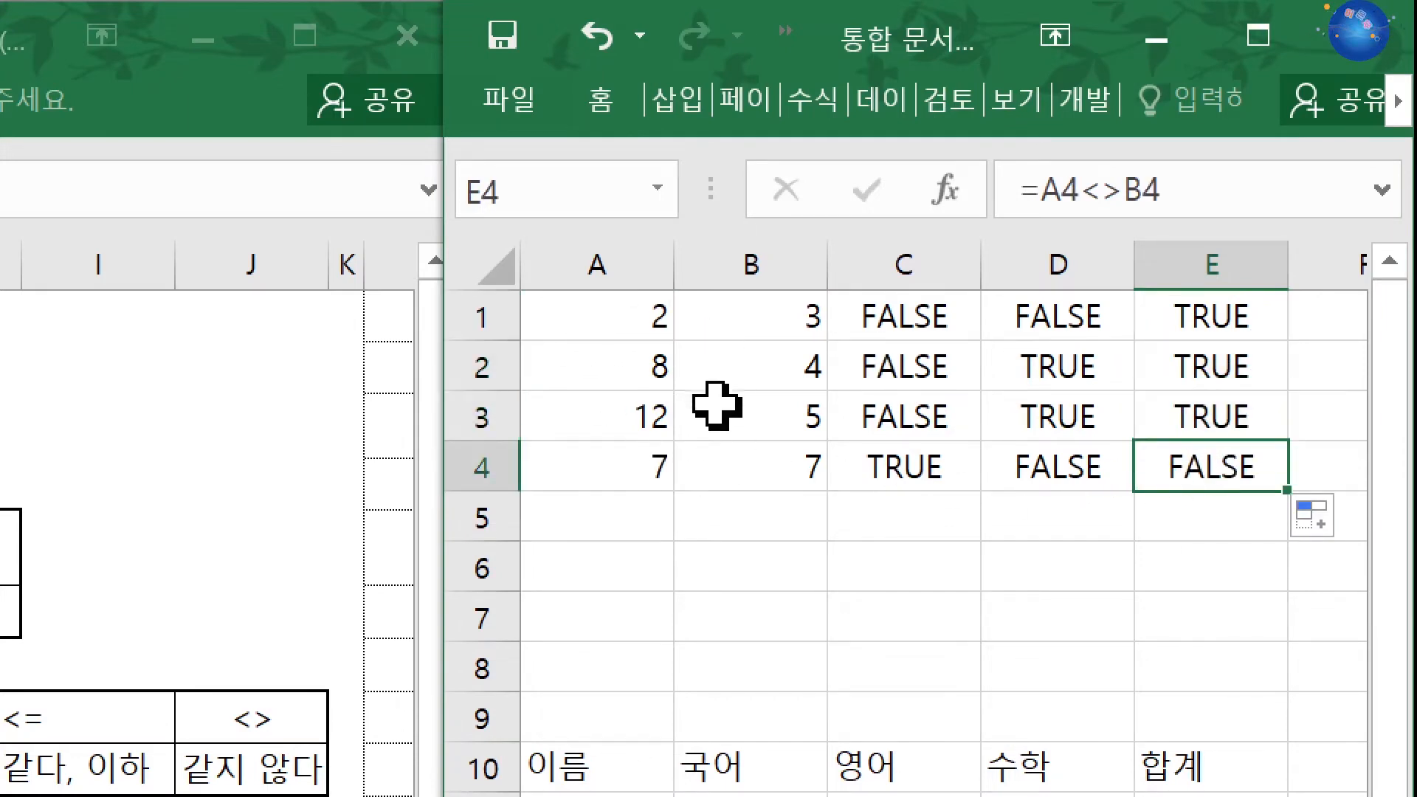
left_click_drag(1202, 314, 1206, 388)
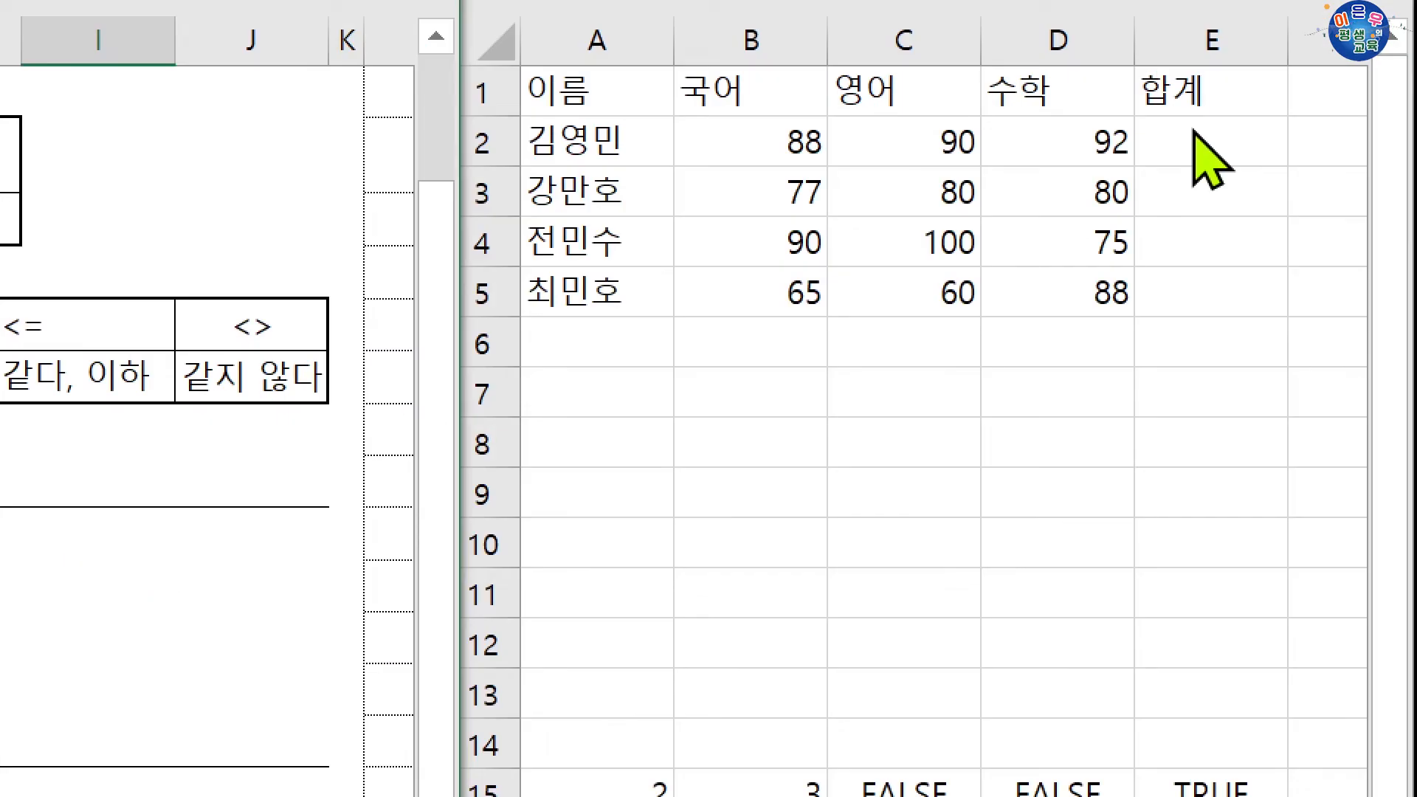
- In the score table, enter =SUM(B2:D2) in E2 under 합계 and reselect that cell
left_click(1184, 134)
left_click(1185, 133)
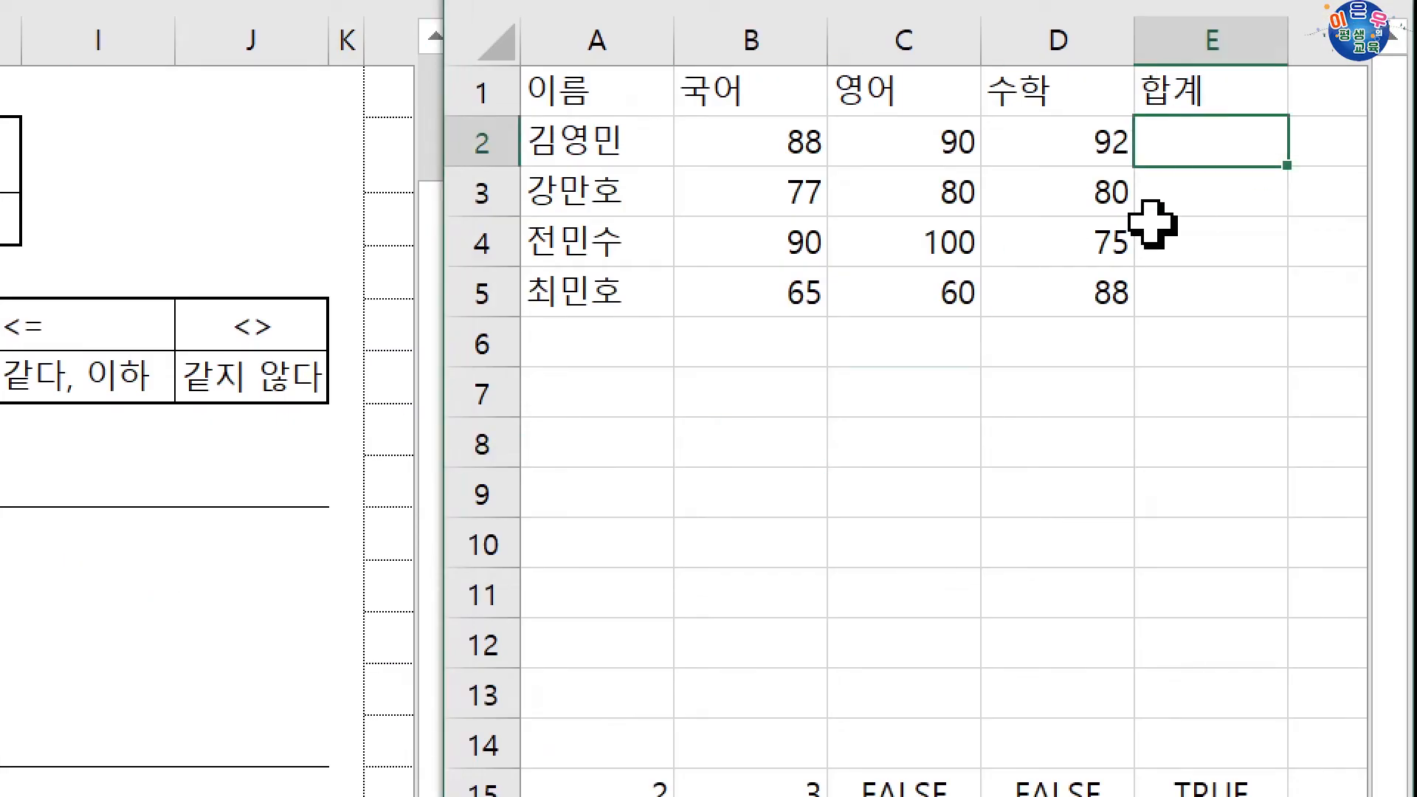
type("=")
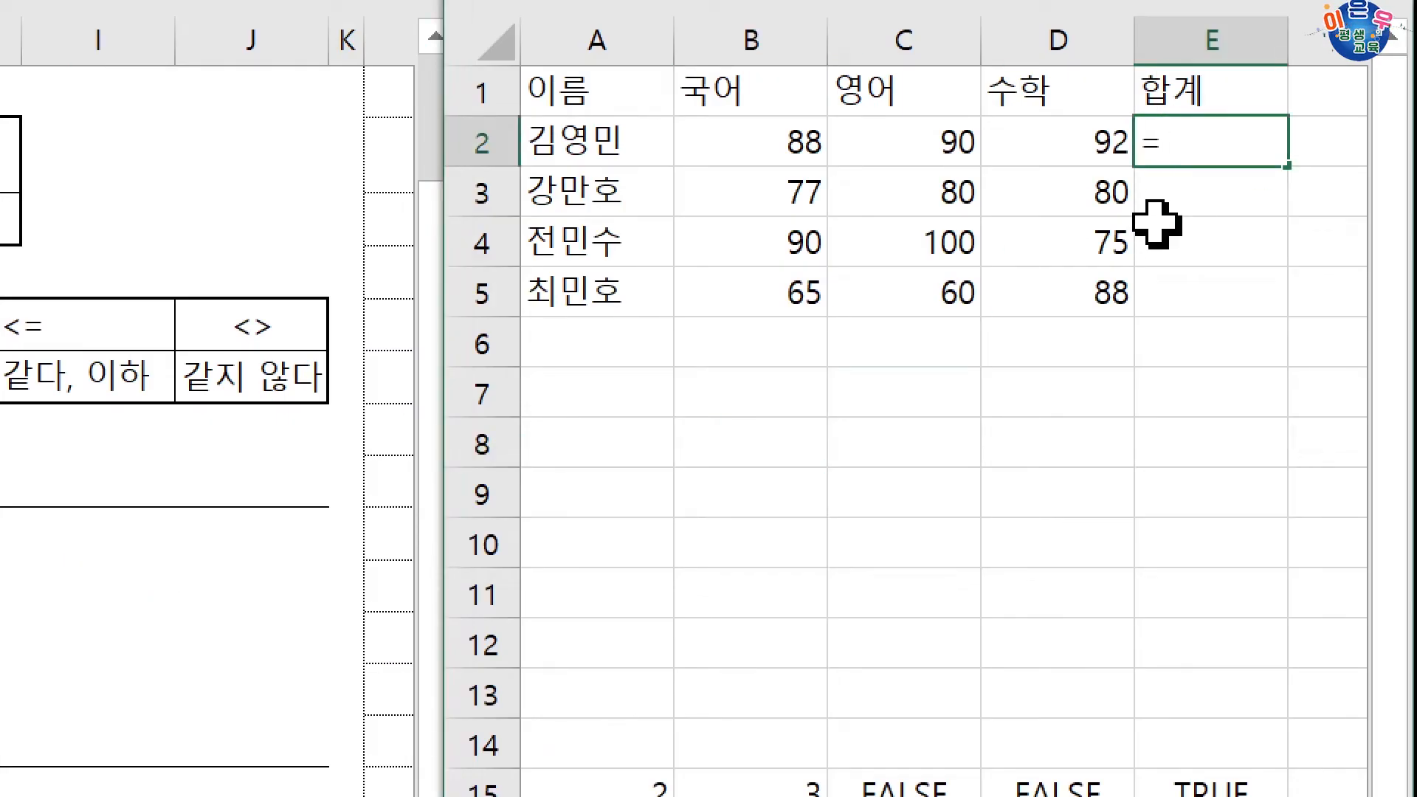
type("sum")
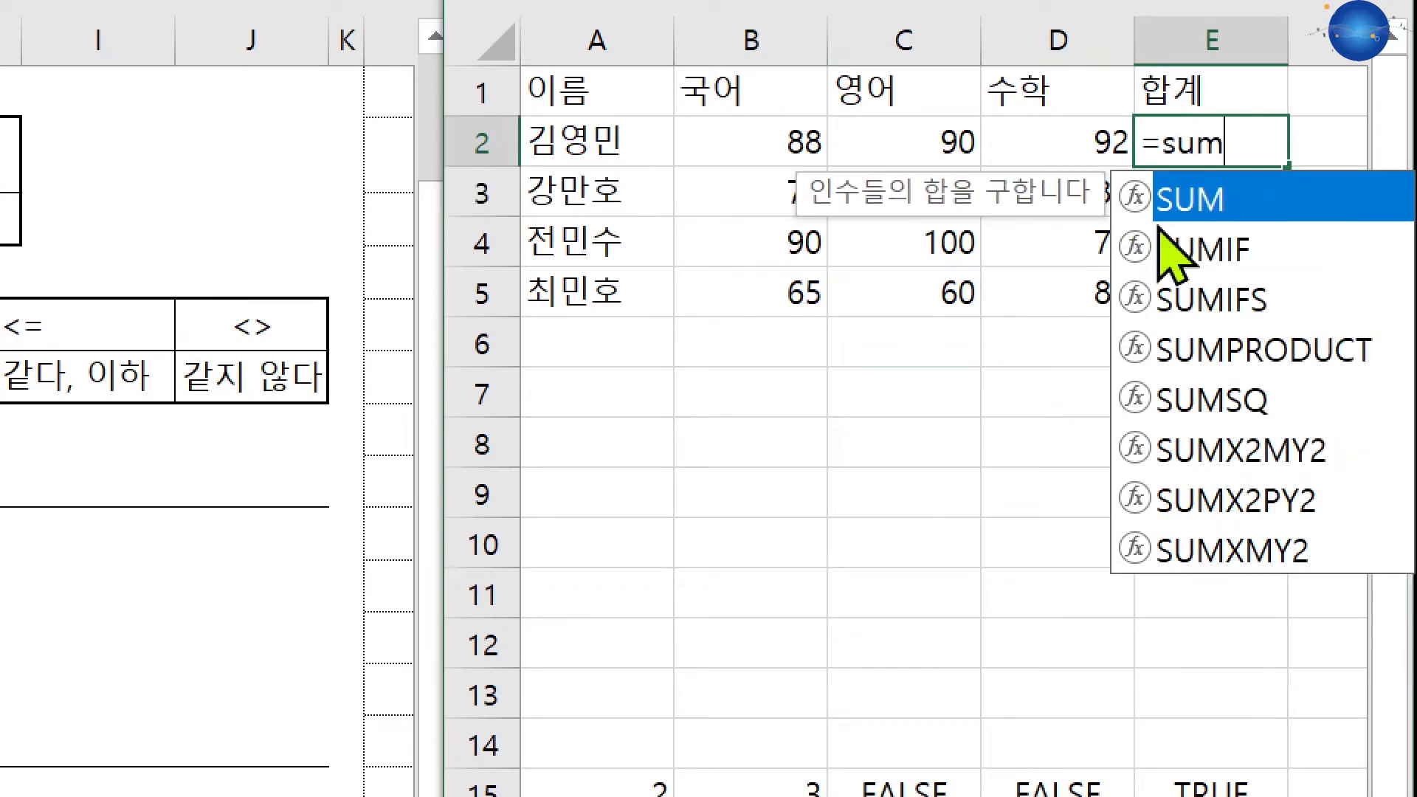
key("Tab")
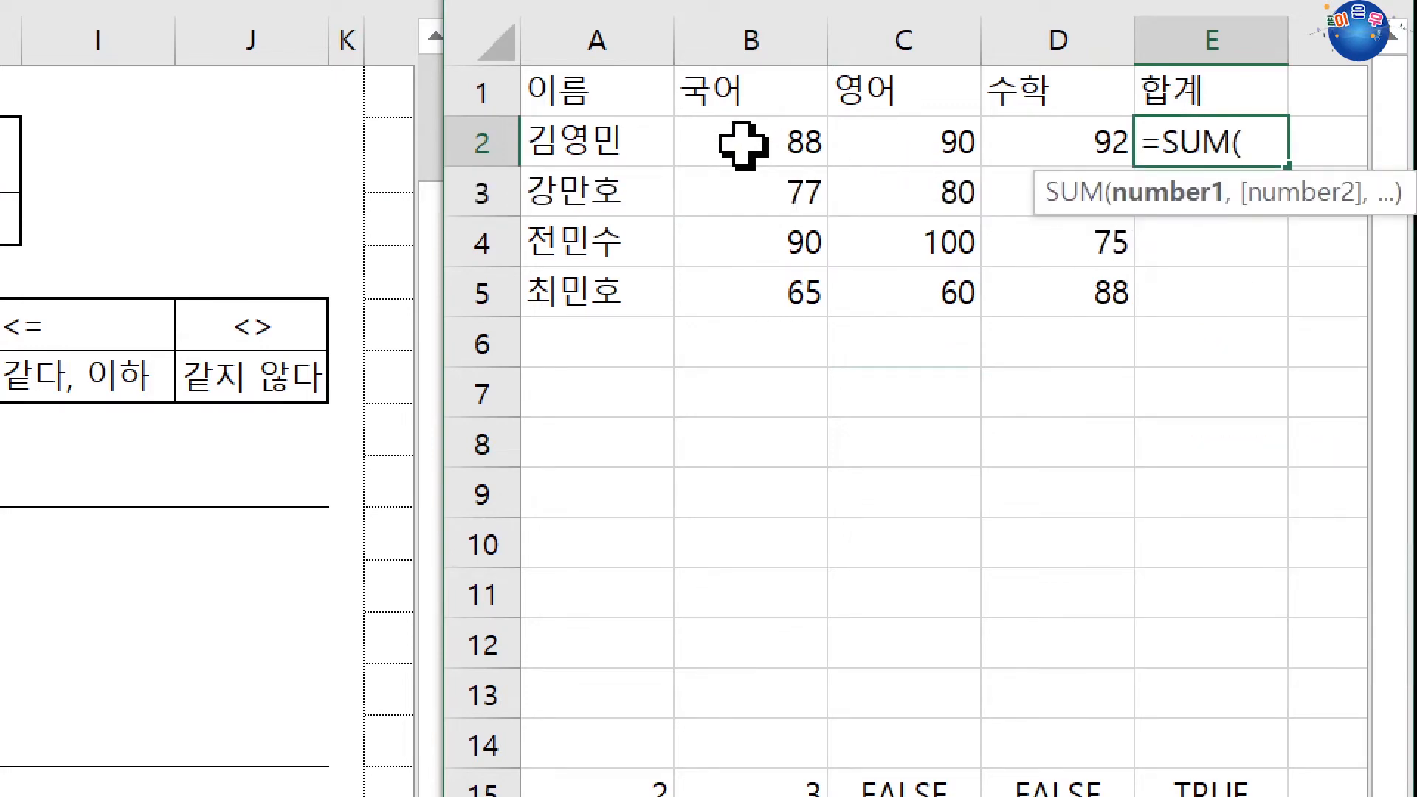
left_click_drag(737, 139, 1033, 142)
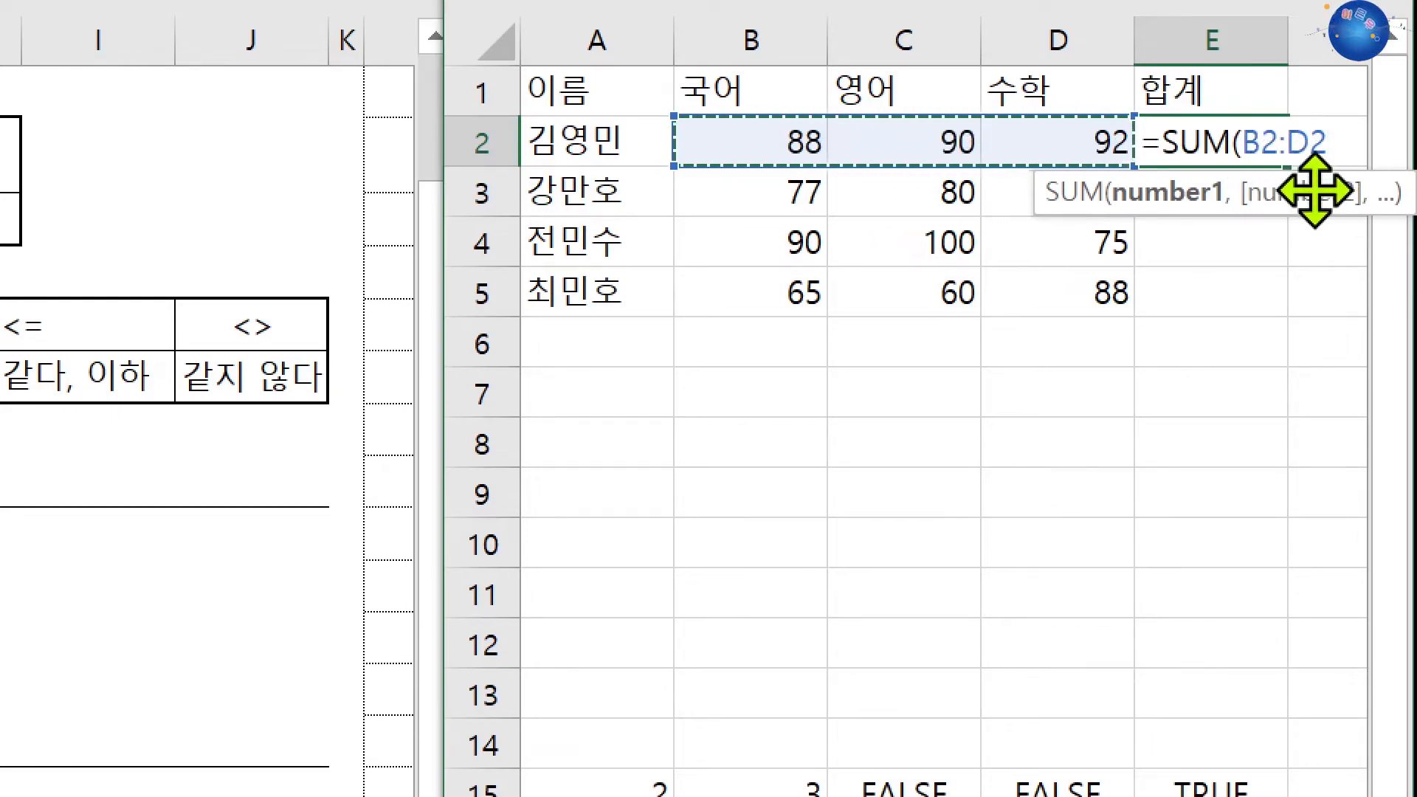
key("Return")
left_click(1161, 140)
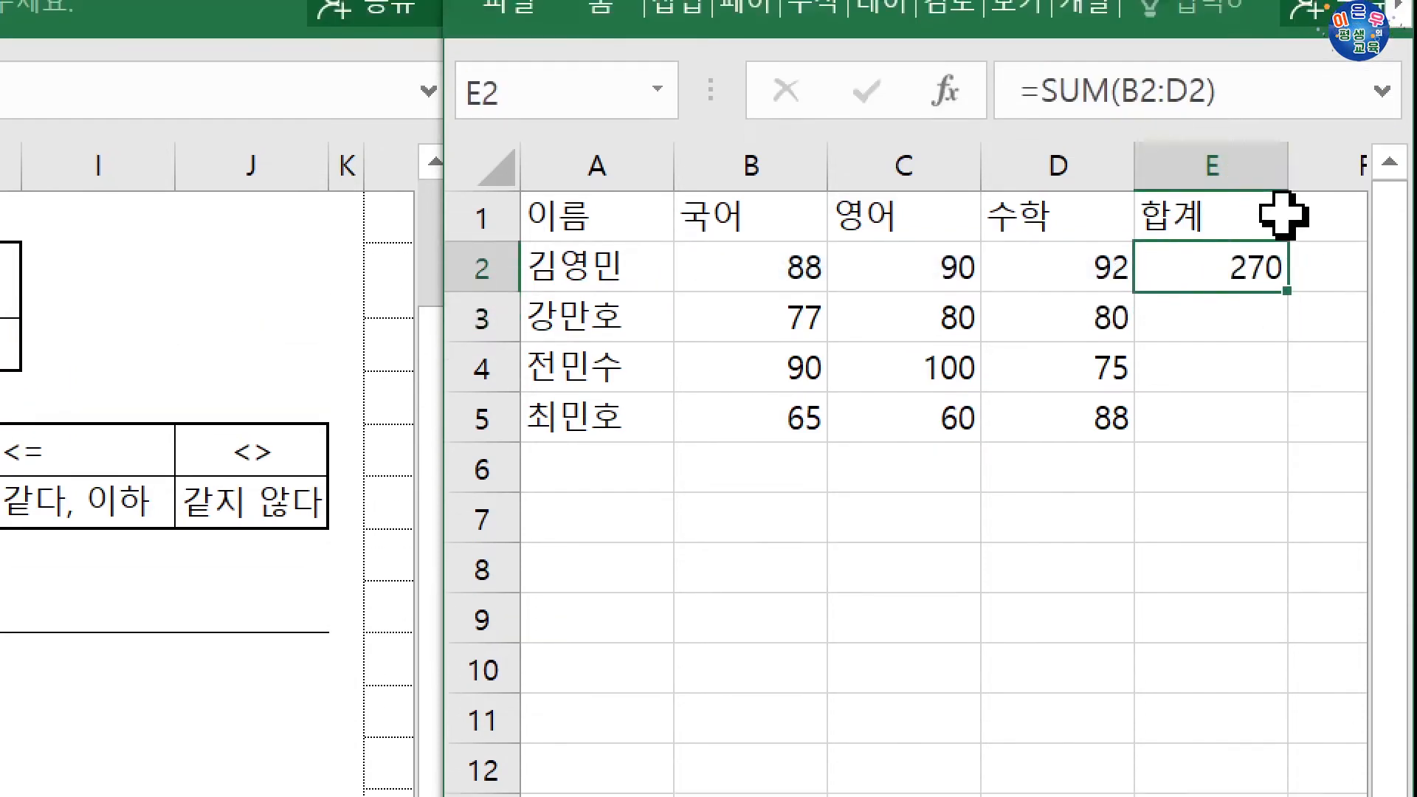
- Enter =SUM(B2,D2) in F2 to add only the two separate scores, and reselect that cell
left_click(1321, 266)
type("=")
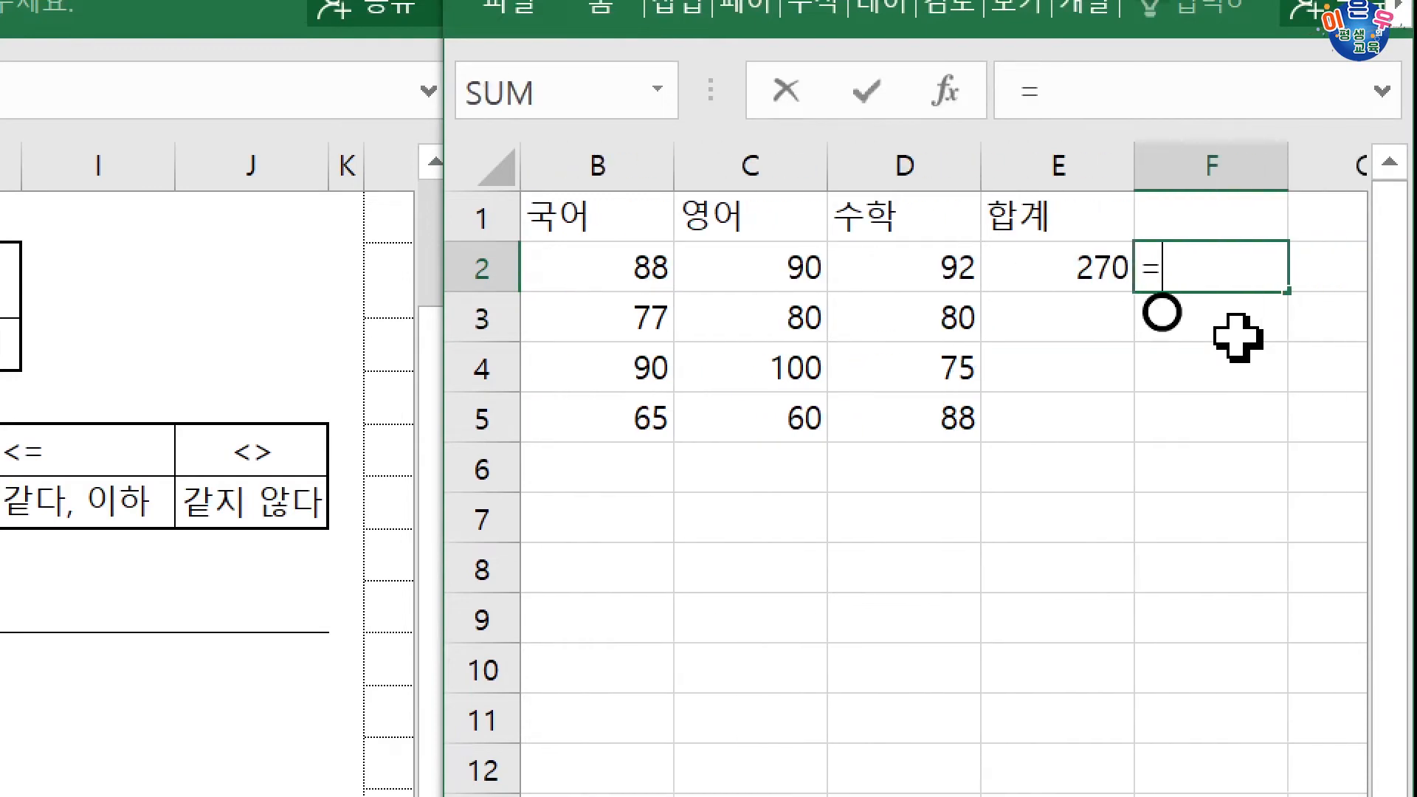
type("sum")
double_click(1254, 330)
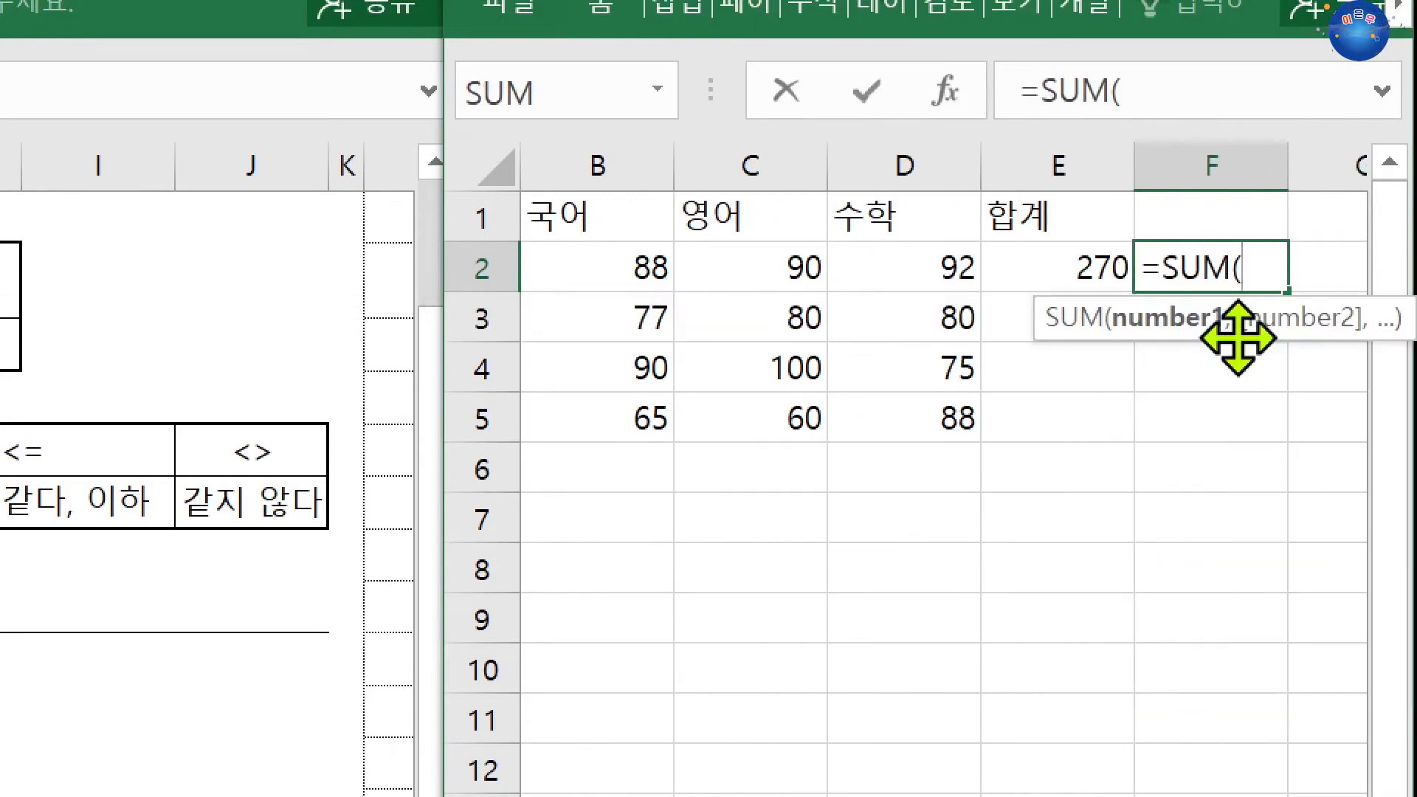
left_click(590, 264)
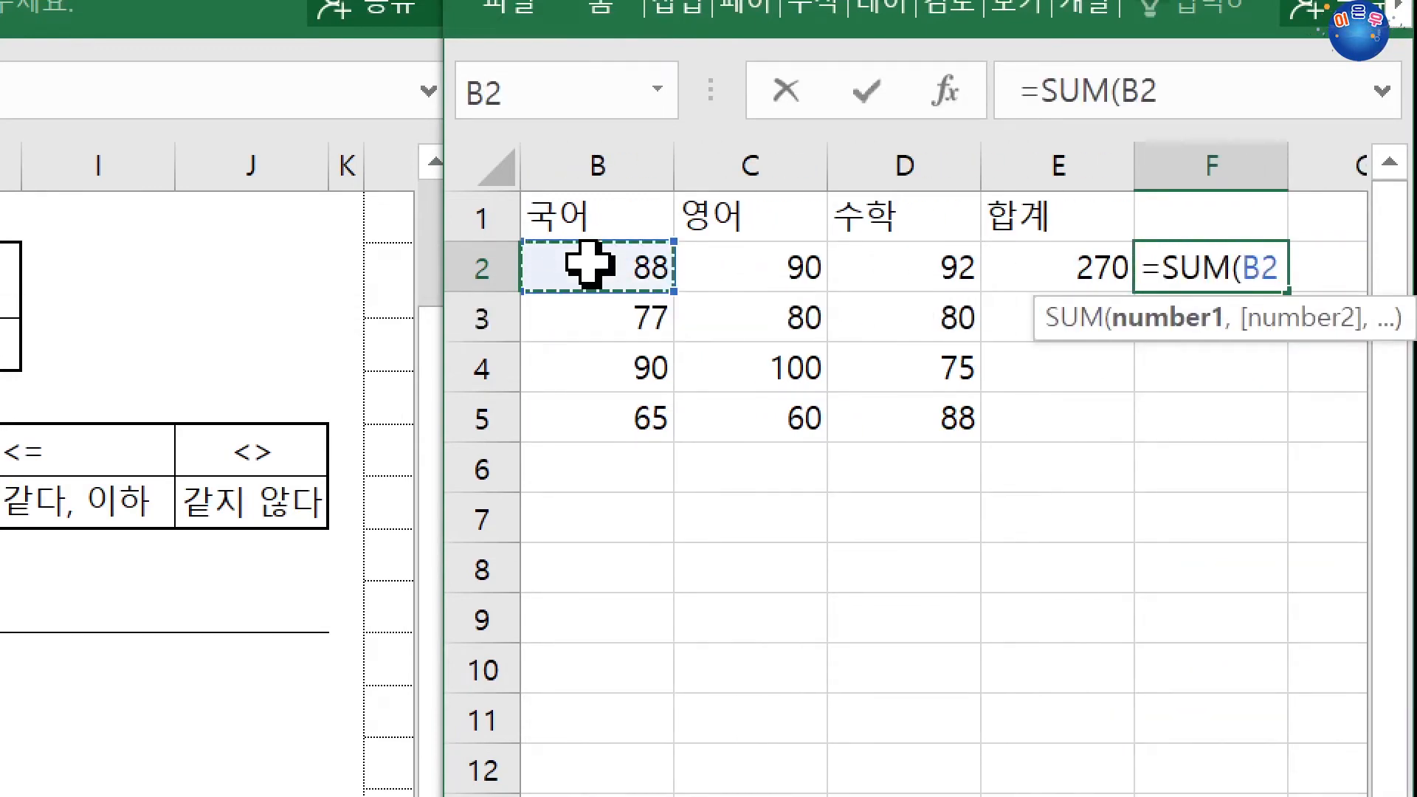
type(",")
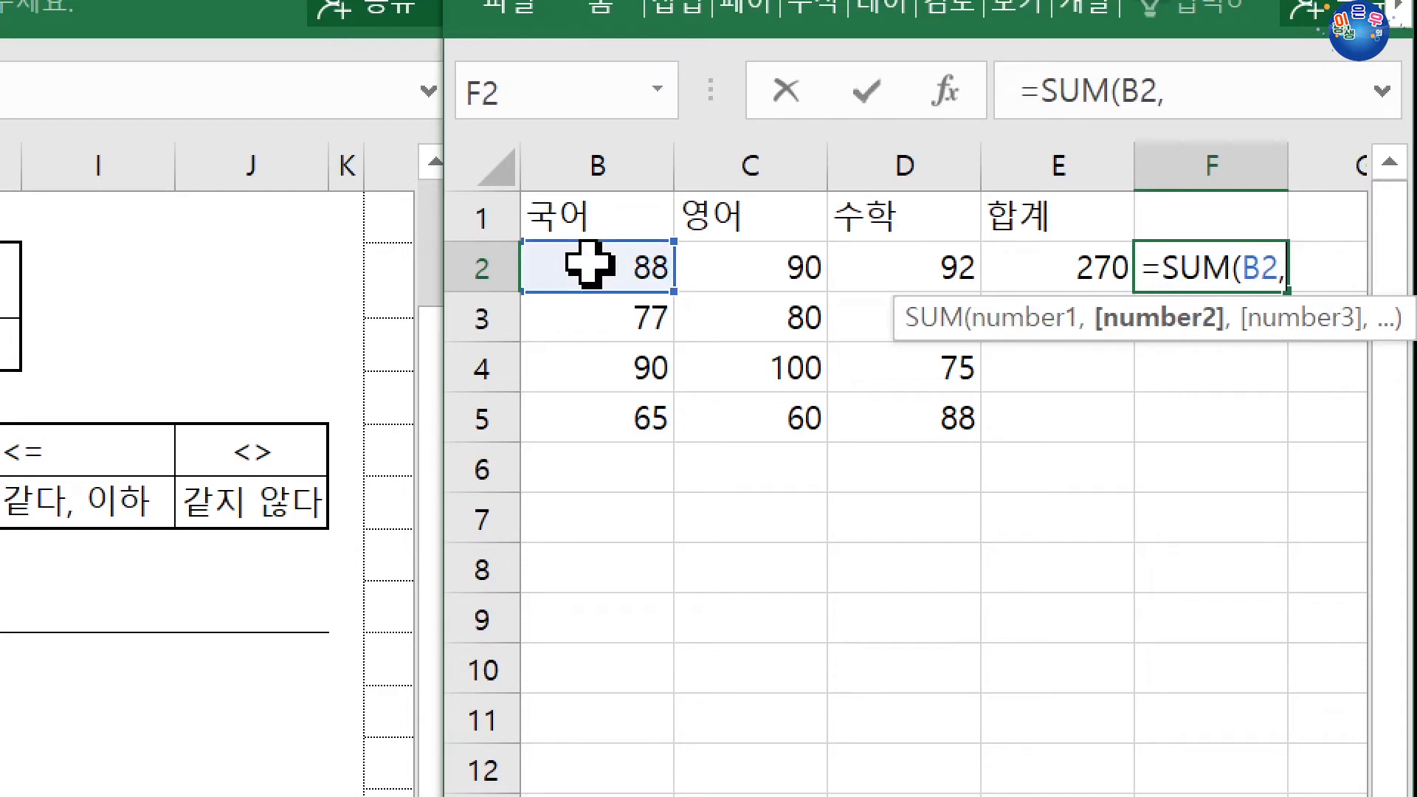
left_click(908, 259)
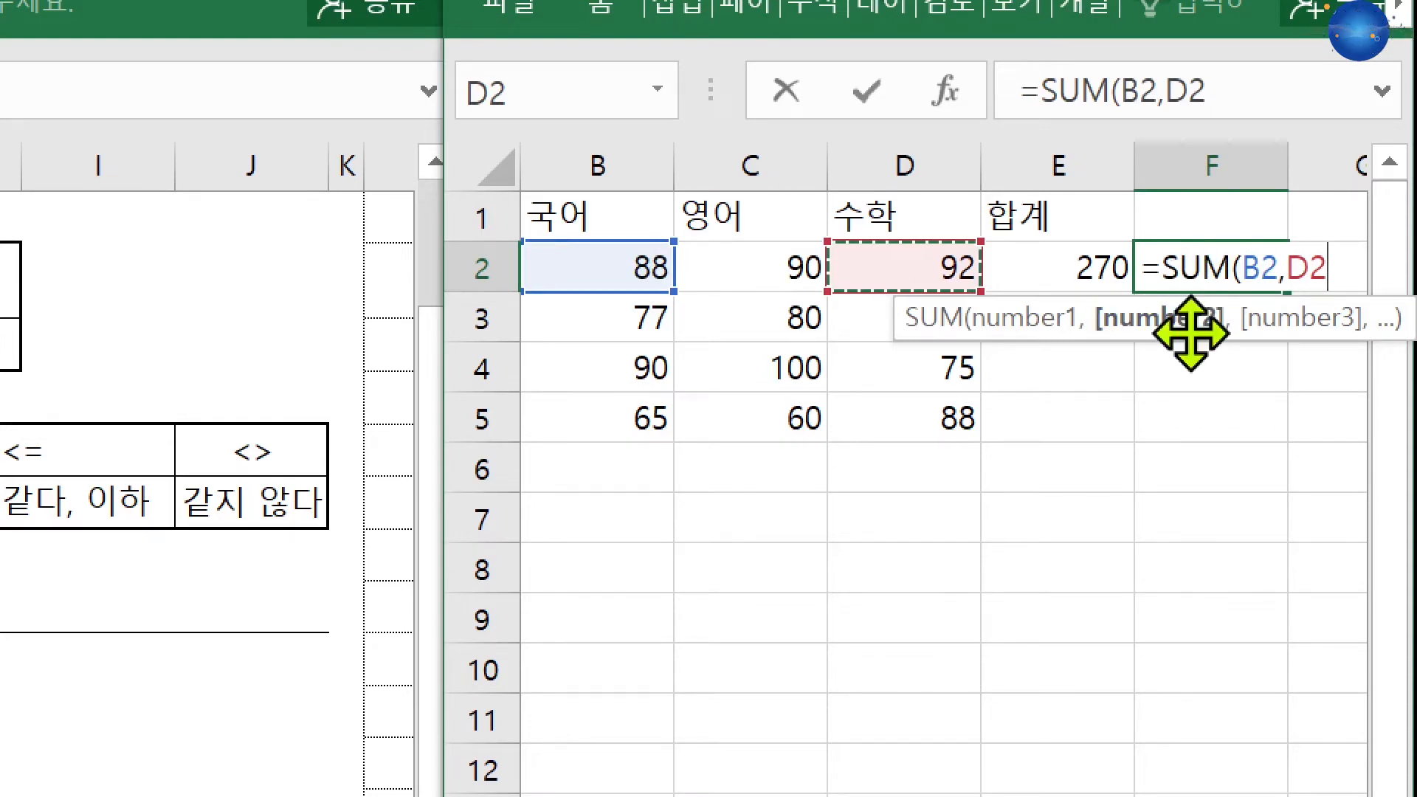
key("Return")
left_click(1208, 275)
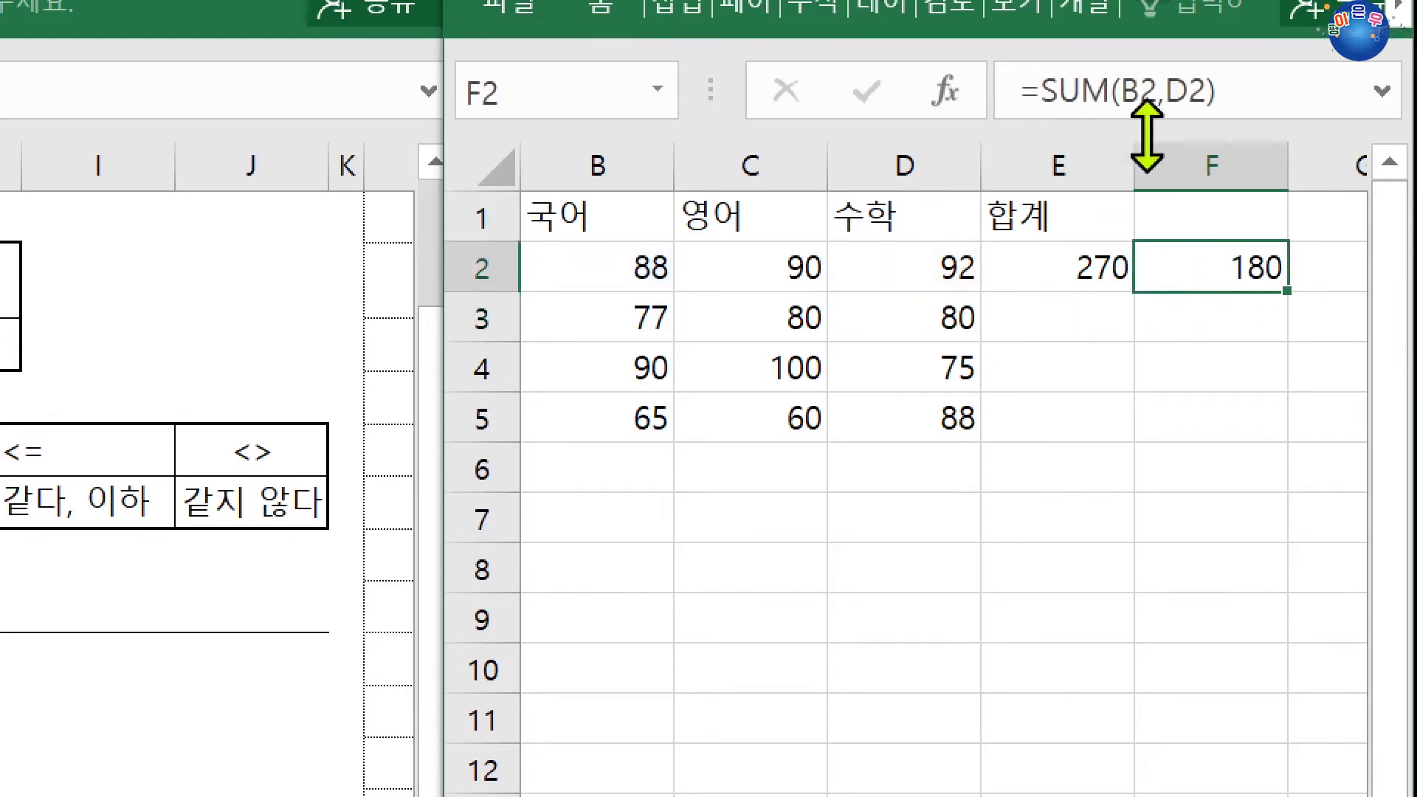
- Fill the SUM formula in E2 down to E5 and check the copied formulas in the 합계 column
left_click(1107, 275)
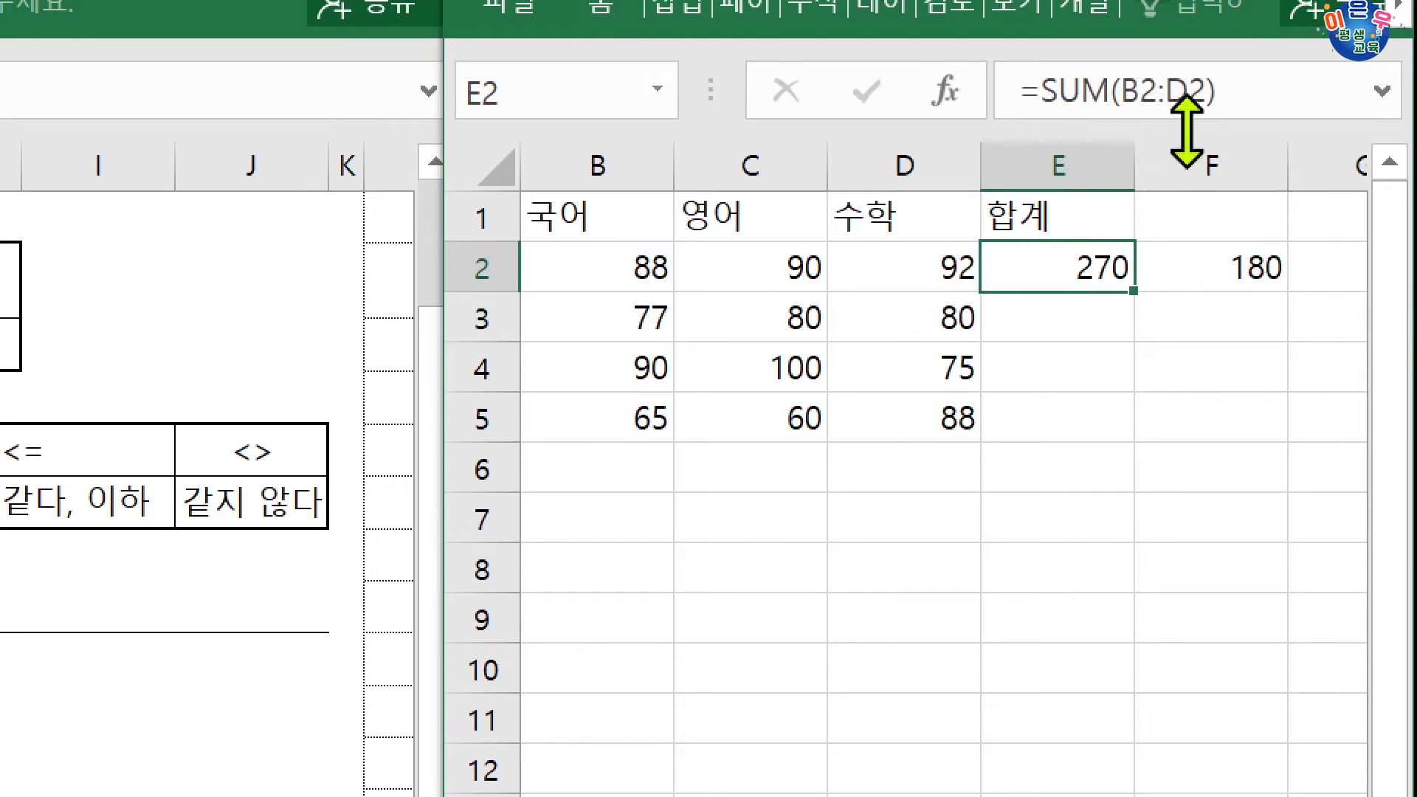
left_click_drag(1147, 299, 1129, 452)
left_click(673, 270)
left_click_drag(673, 270, 942, 370)
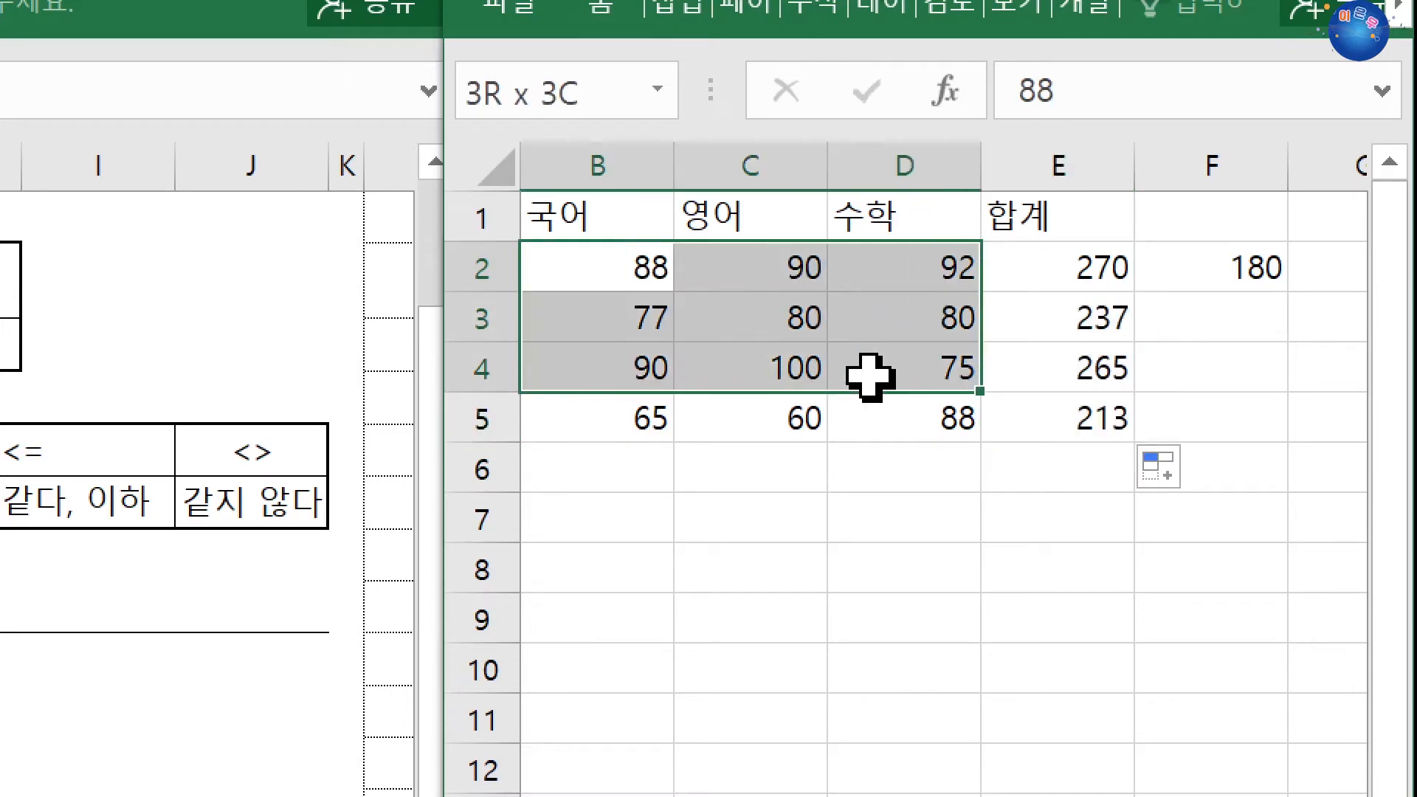
left_click(1139, 275)
left_click(1088, 314)
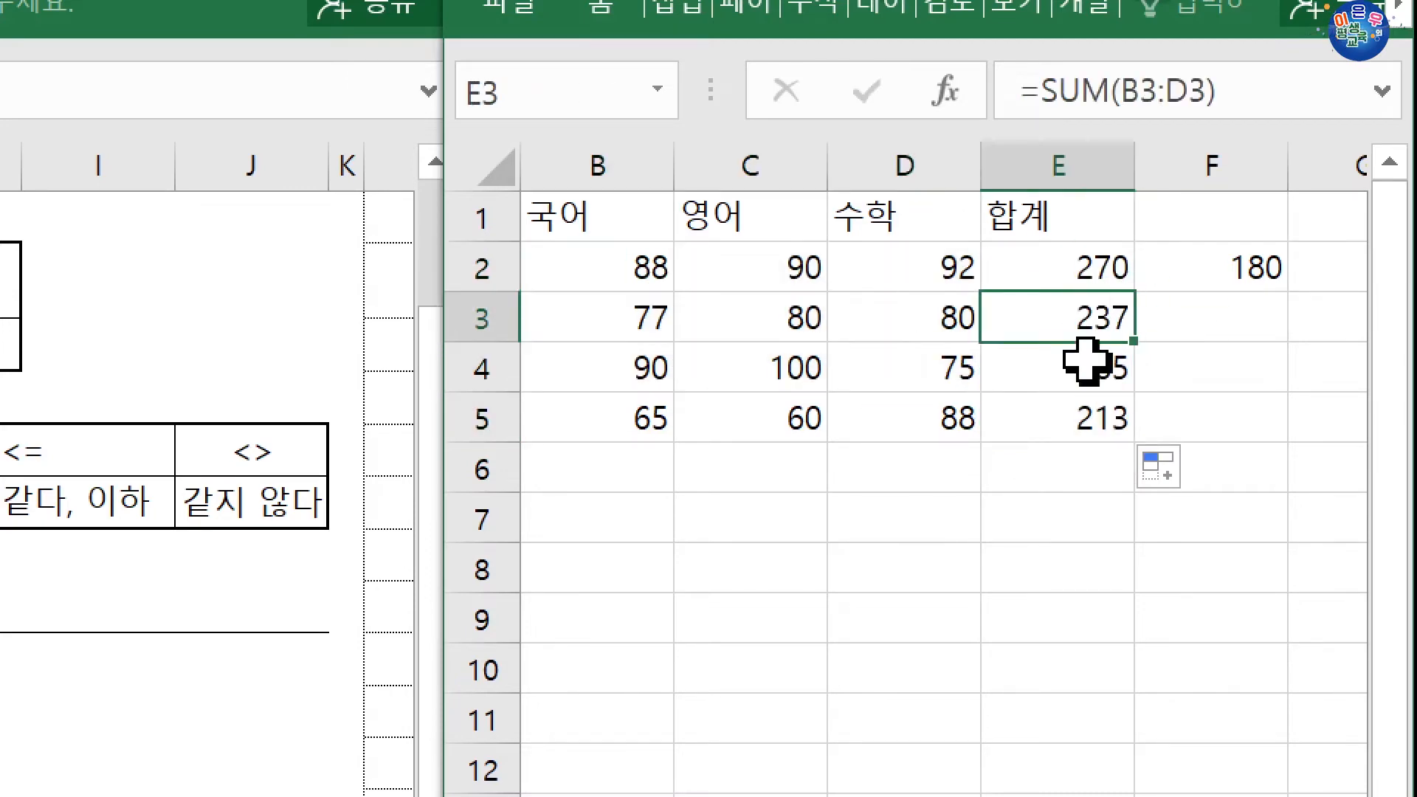
left_click(1075, 413)
left_click_drag(1060, 266, 1047, 410)
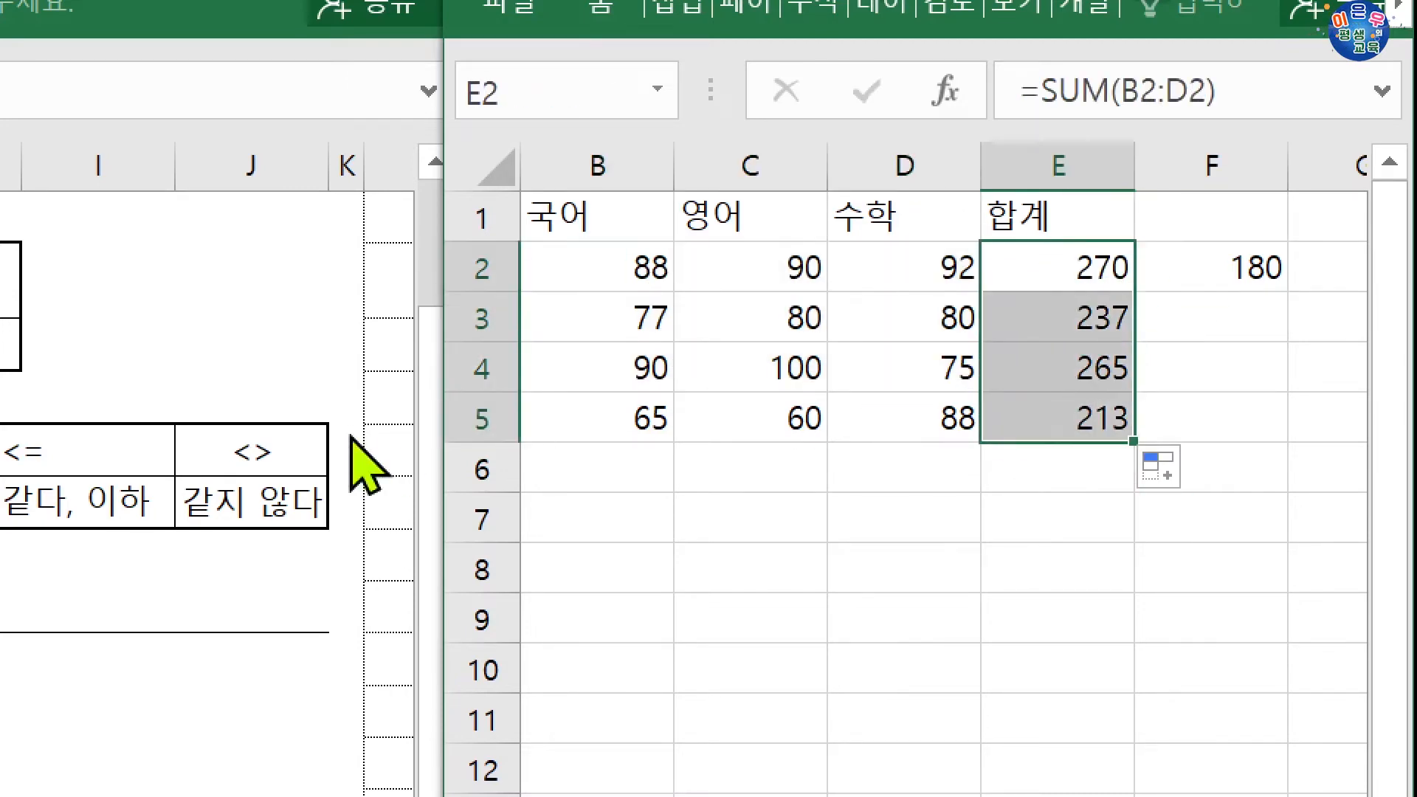
- Enter =SUM(B2:D5) in D7 to total the whole block of subject scores, and reselect that cell
left_click(930, 521)
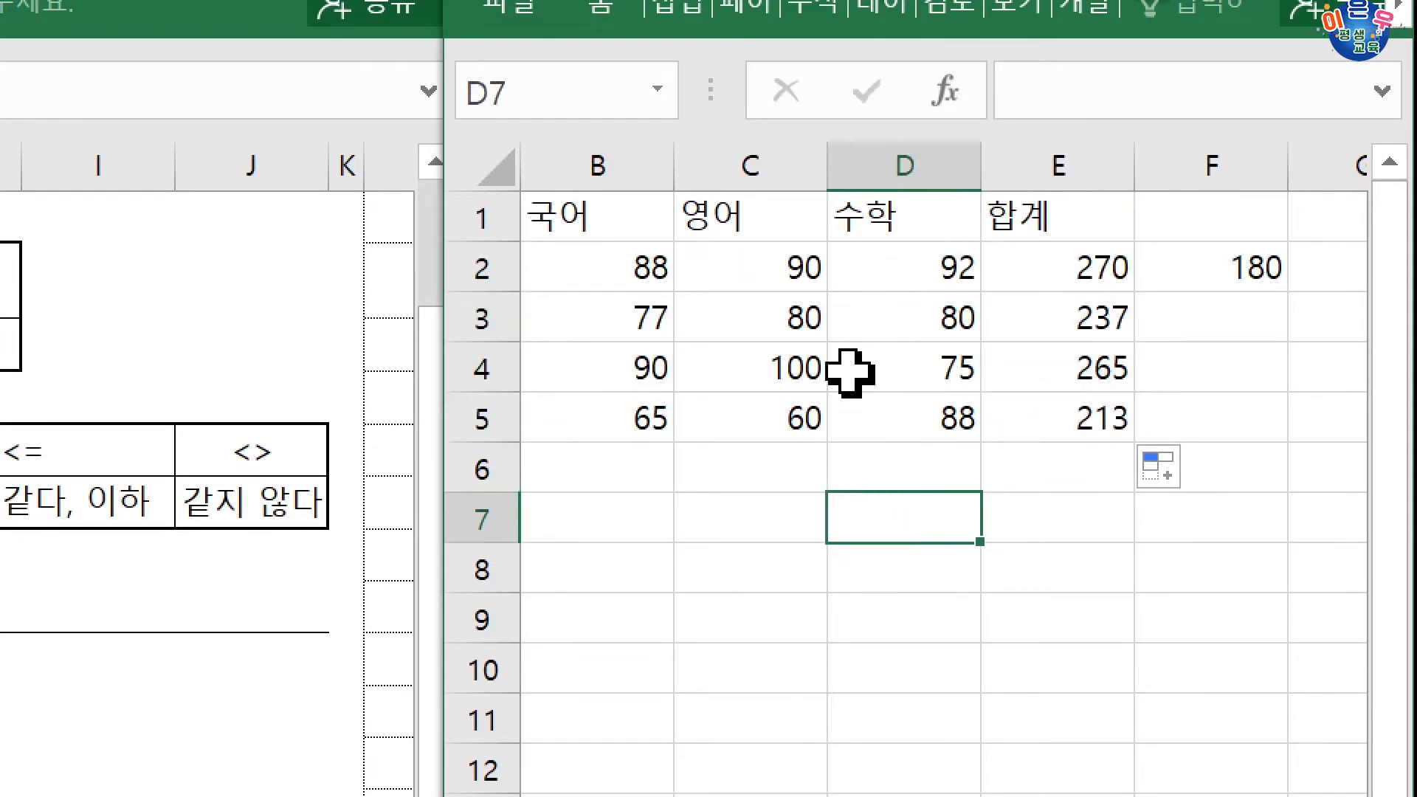
left_click_drag(642, 284, 903, 439)
left_click(904, 452)
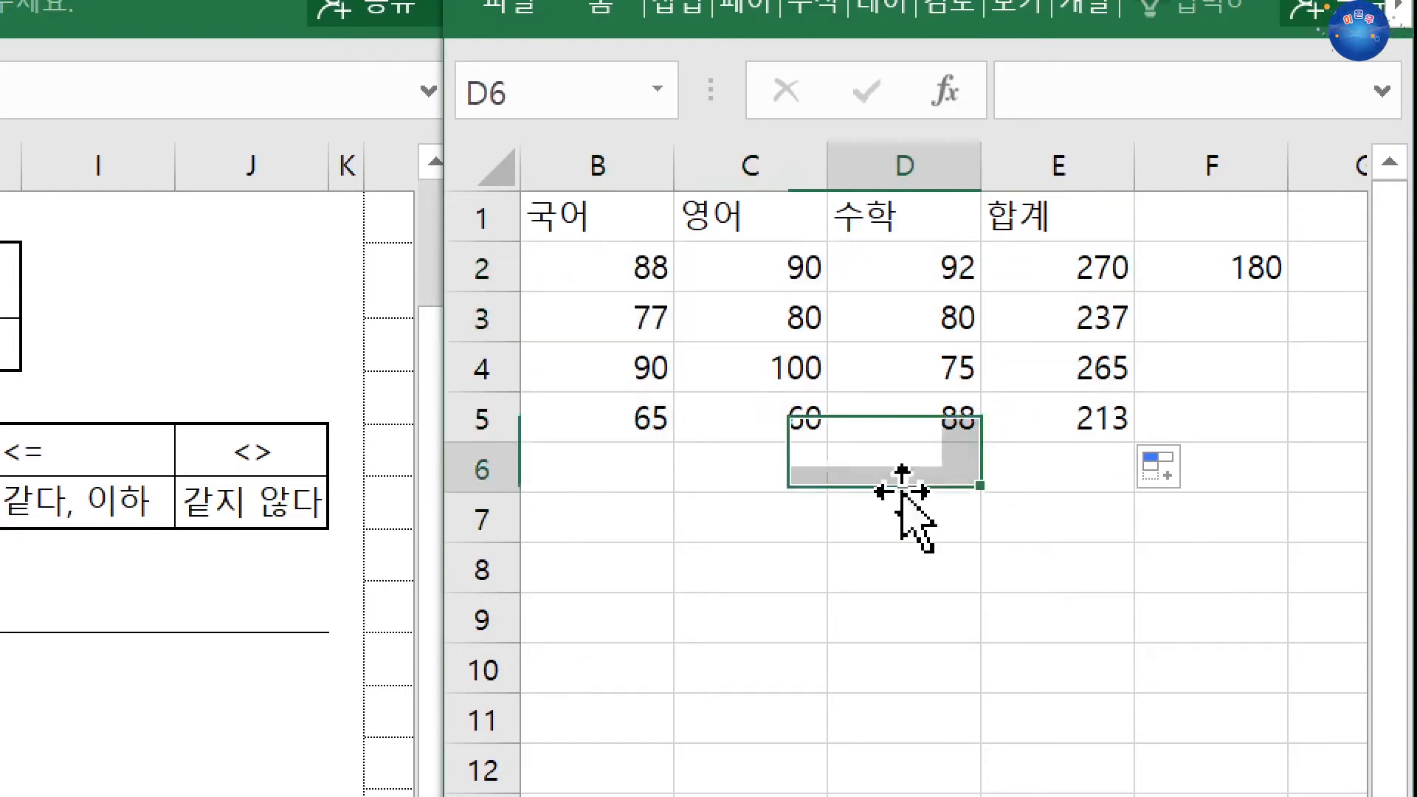
left_click(904, 528)
type("=")
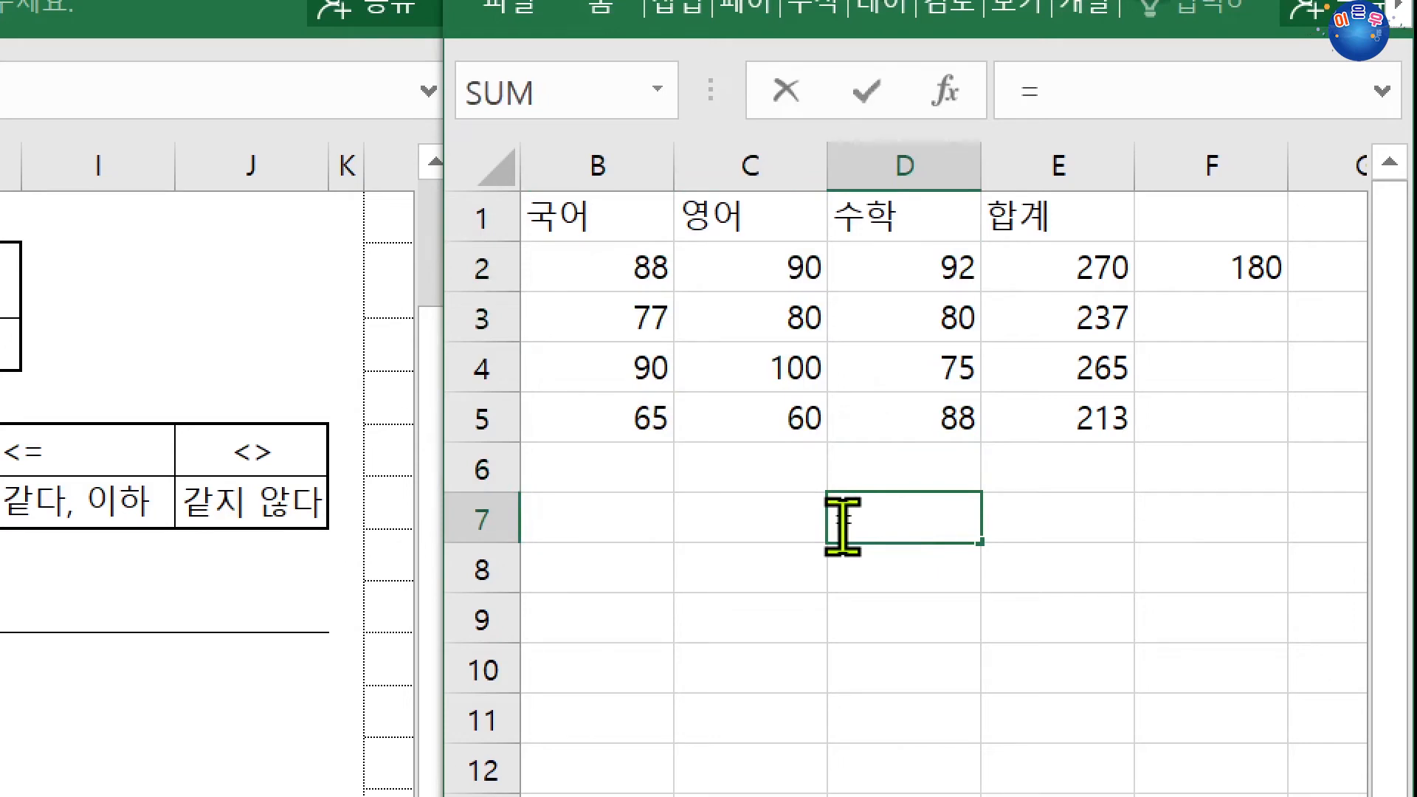
type("sum")
key("Tab")
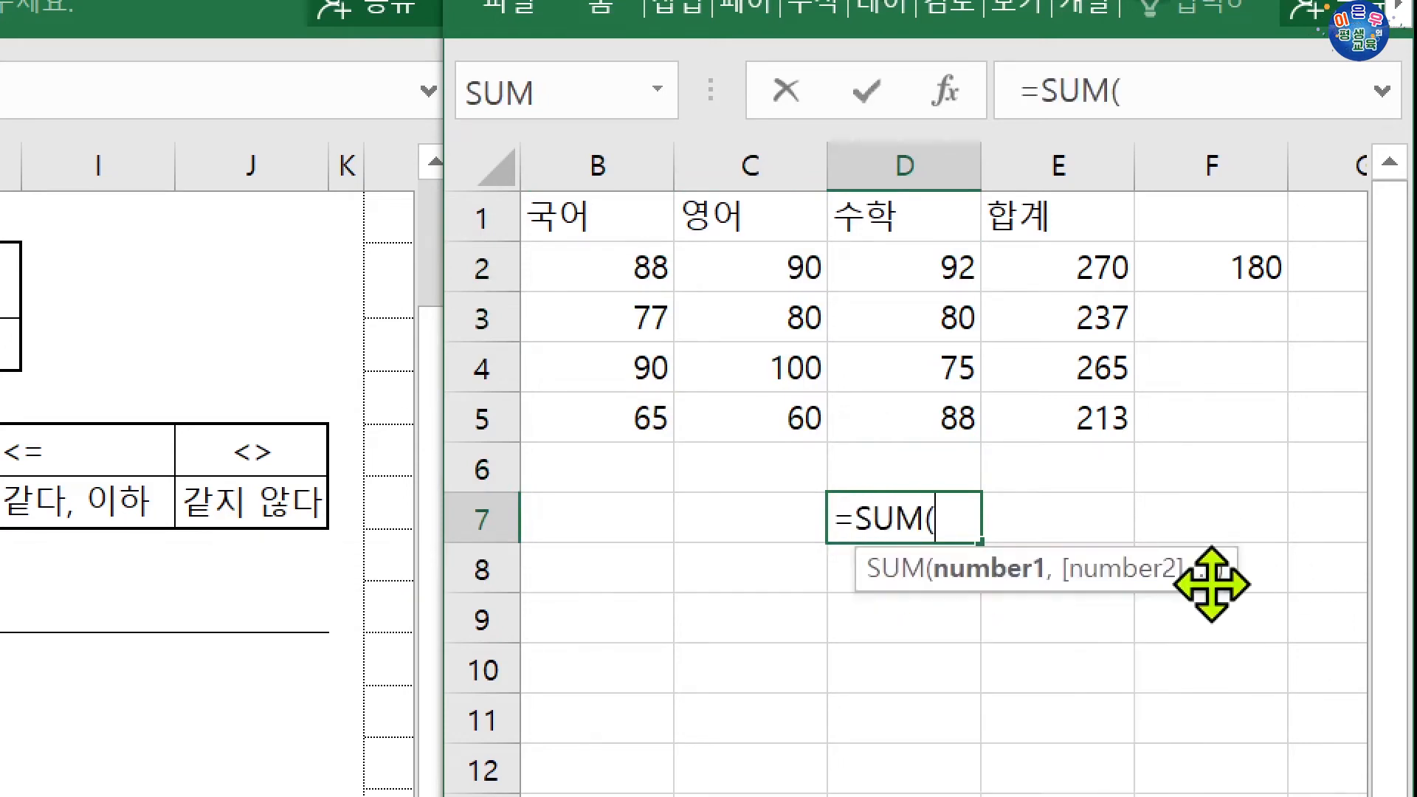
left_click_drag(623, 273, 910, 427)
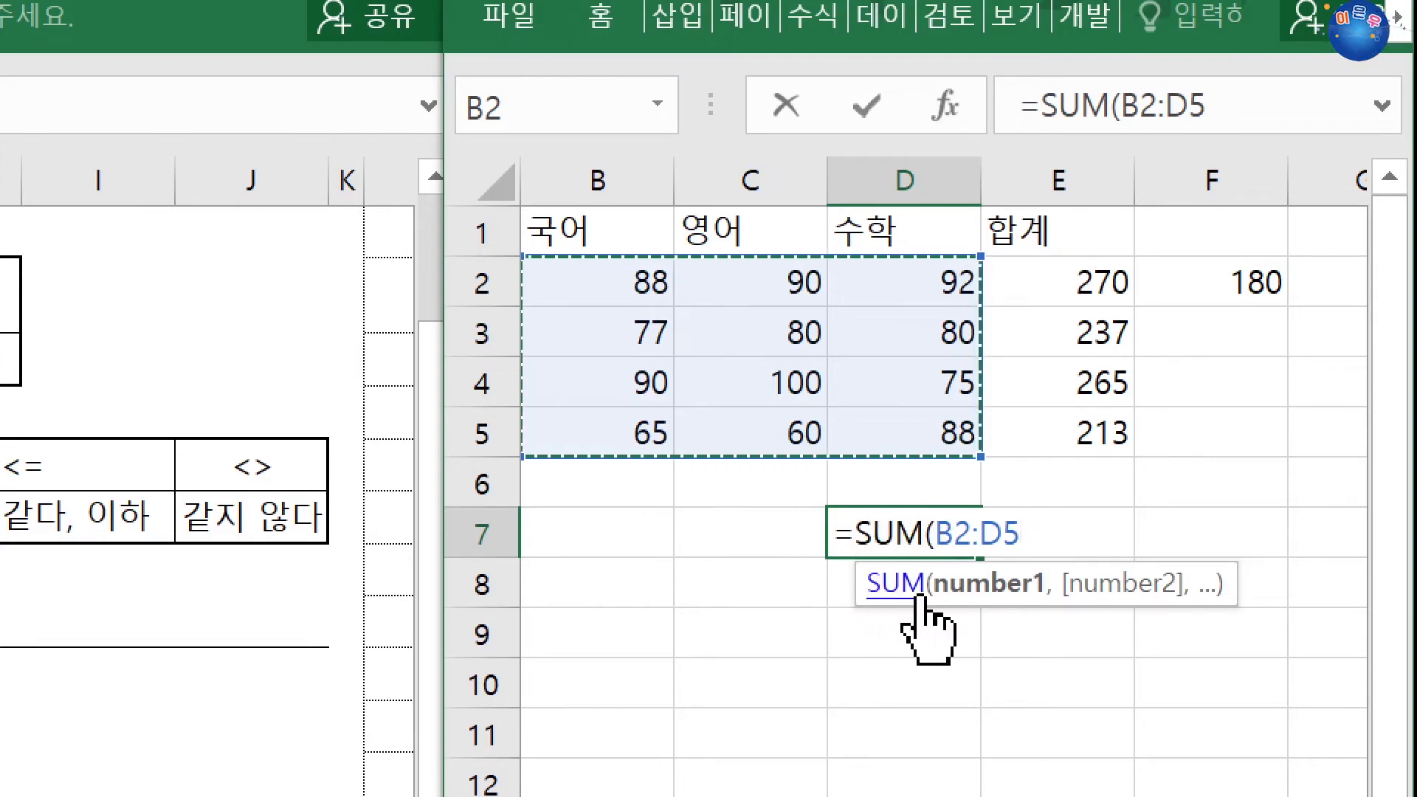
key("Return")
left_click(928, 535)
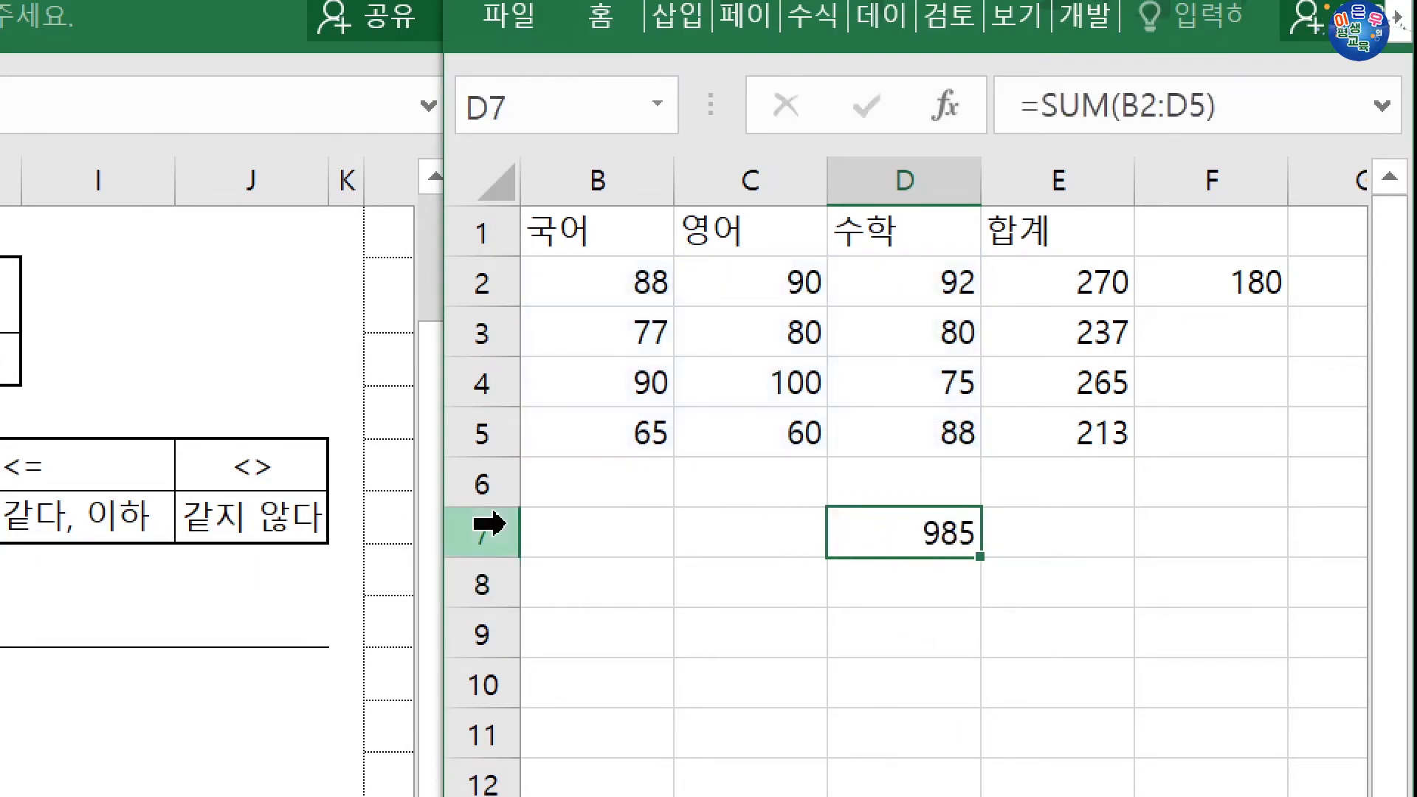
- Enter =SUM(B2:C3,D4:E5) in B7 to add two separate ranges, and reselect that cell
left_click(659, 533)
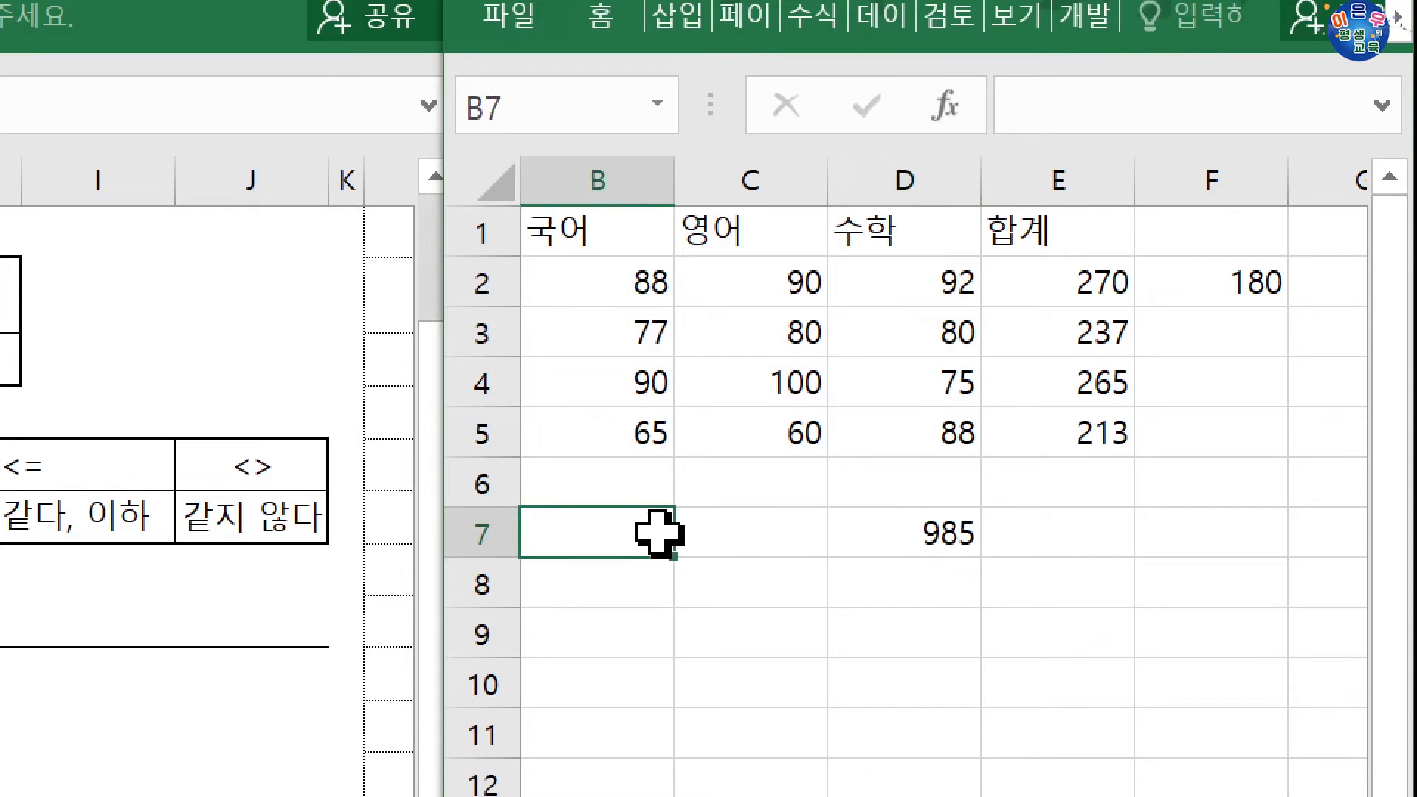
type("=sum")
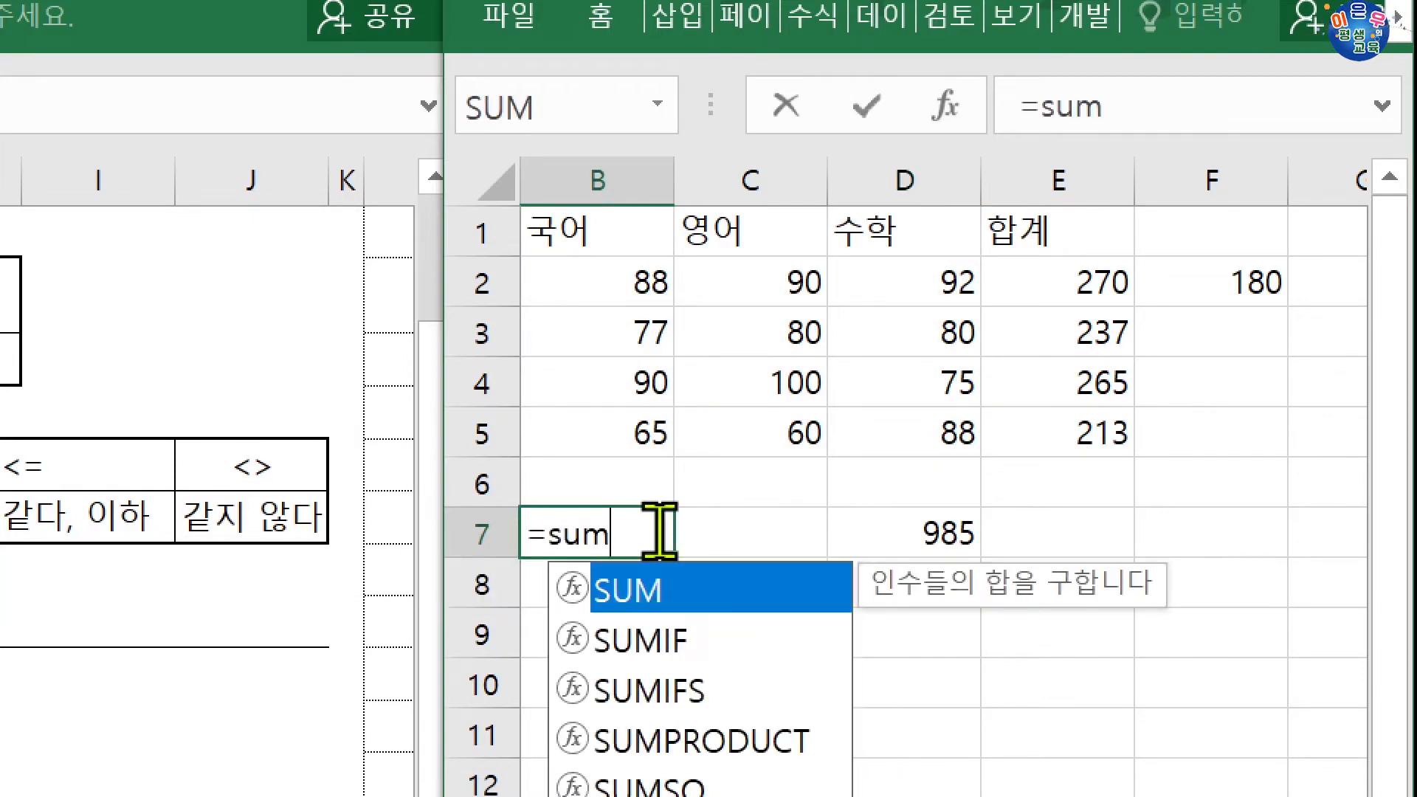
key("Tab")
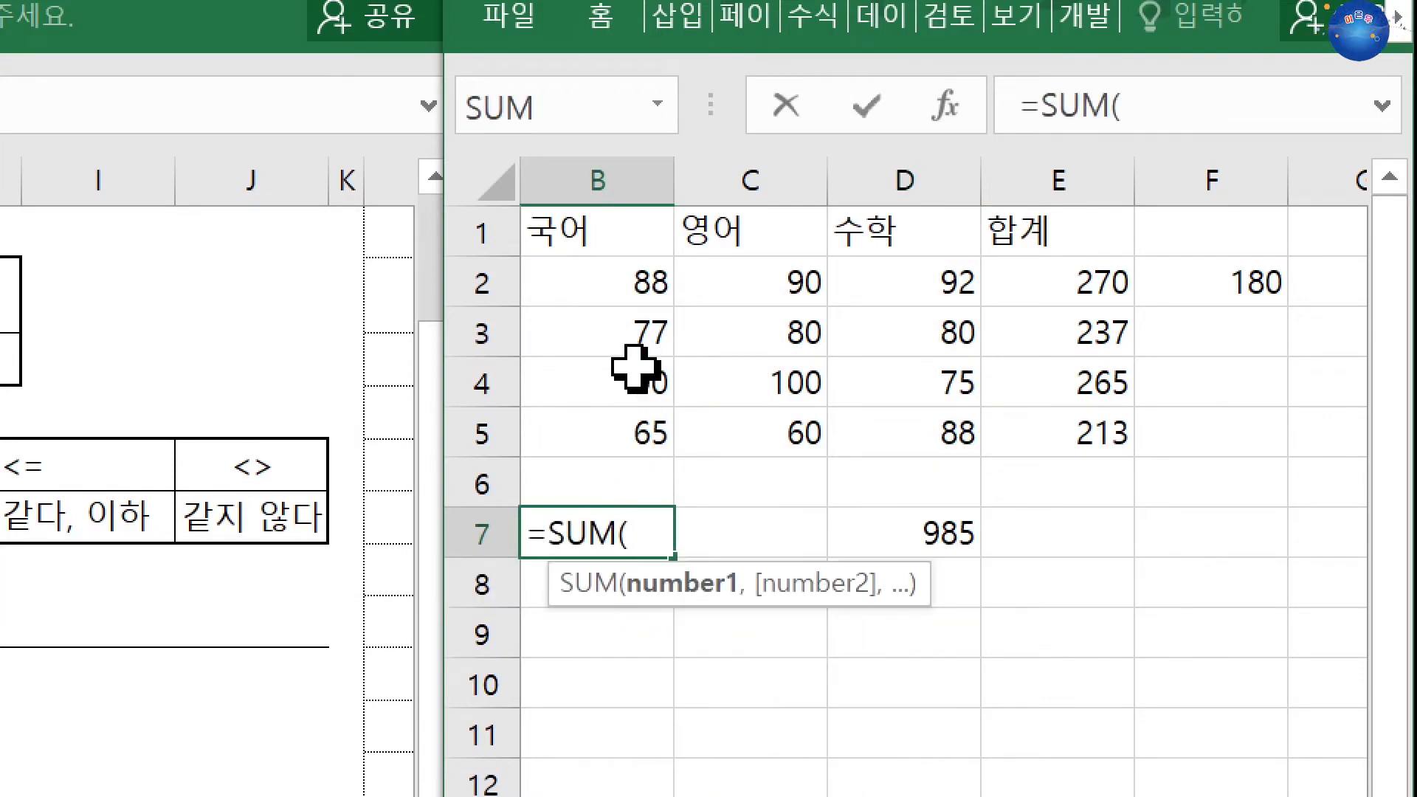
left_click_drag(631, 279, 745, 323)
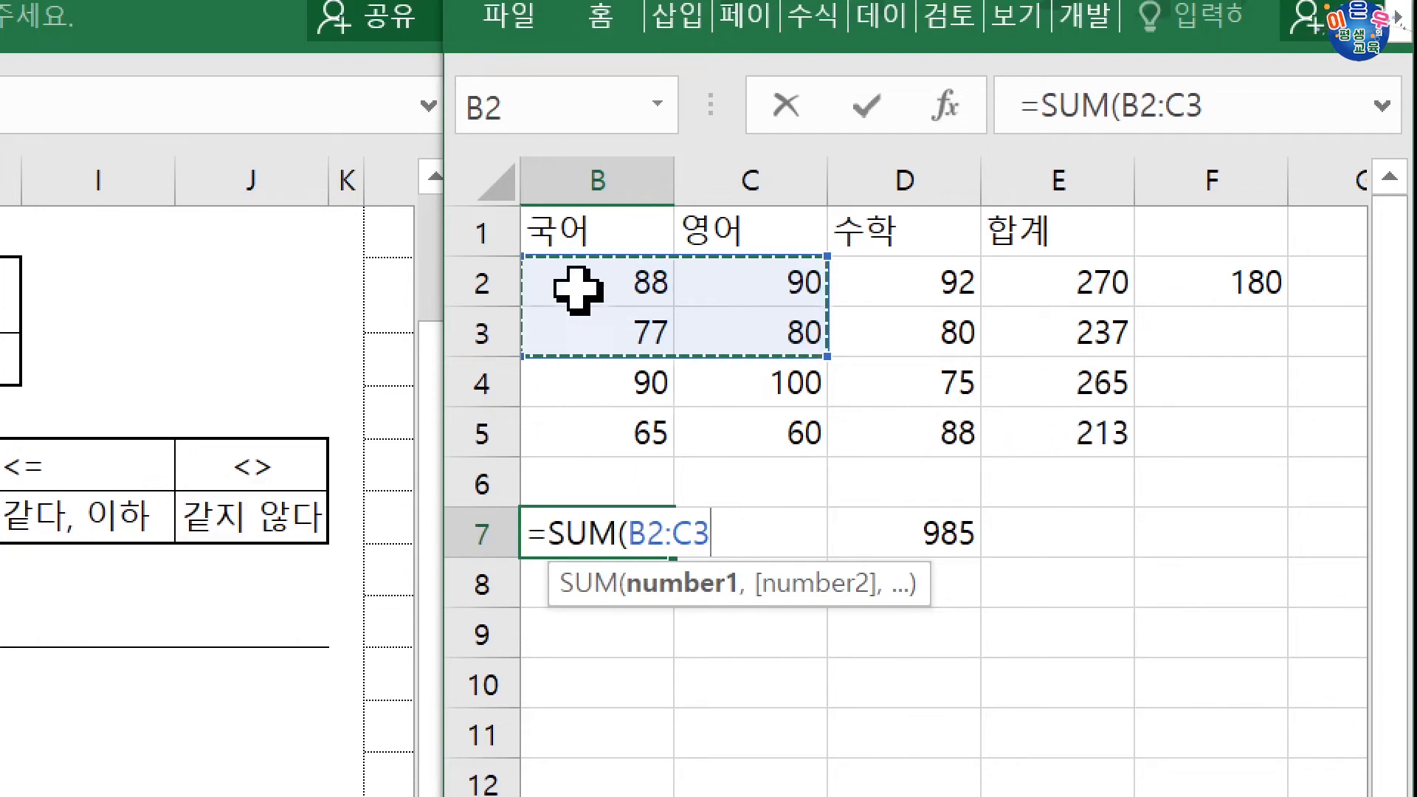
type(",")
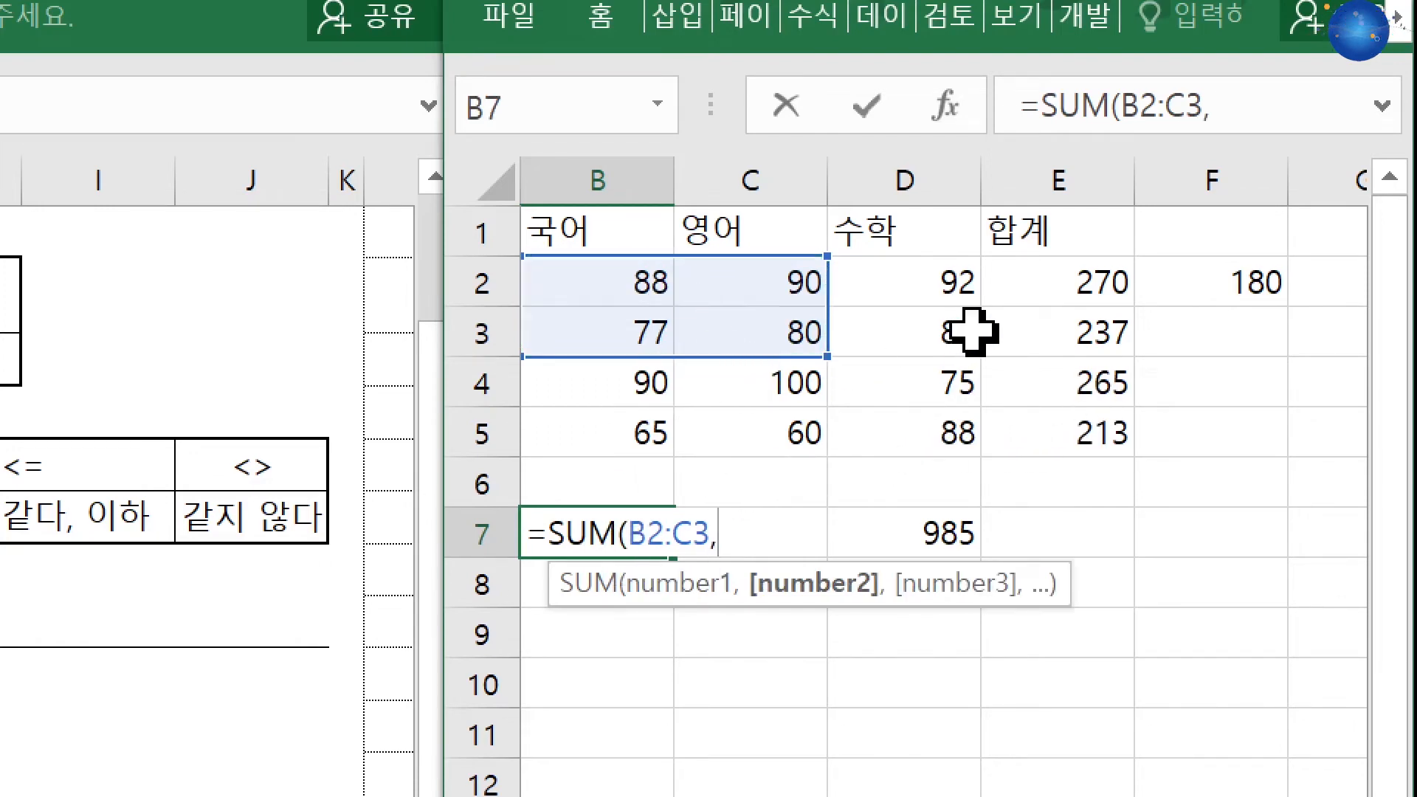
left_click_drag(955, 367, 1054, 418)
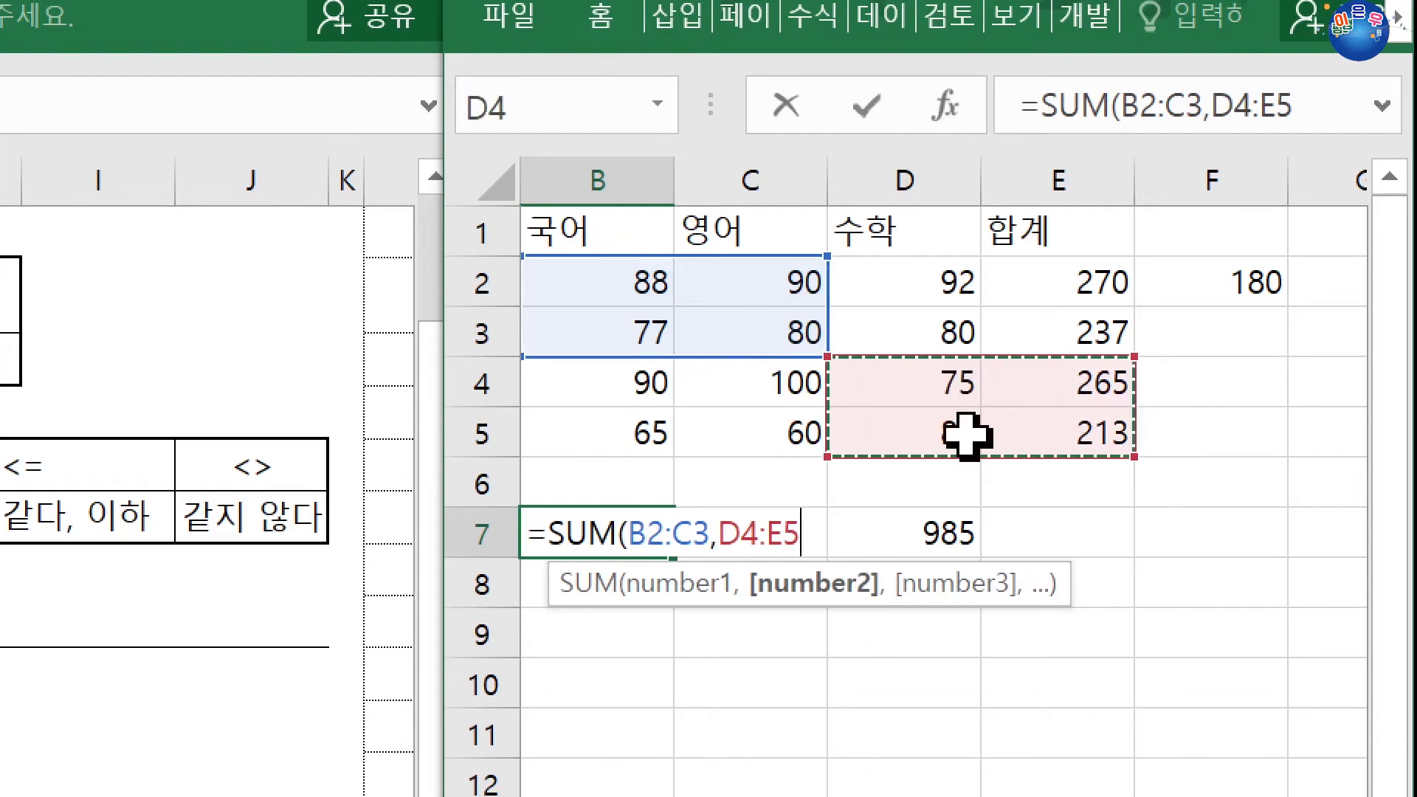
key("Return")
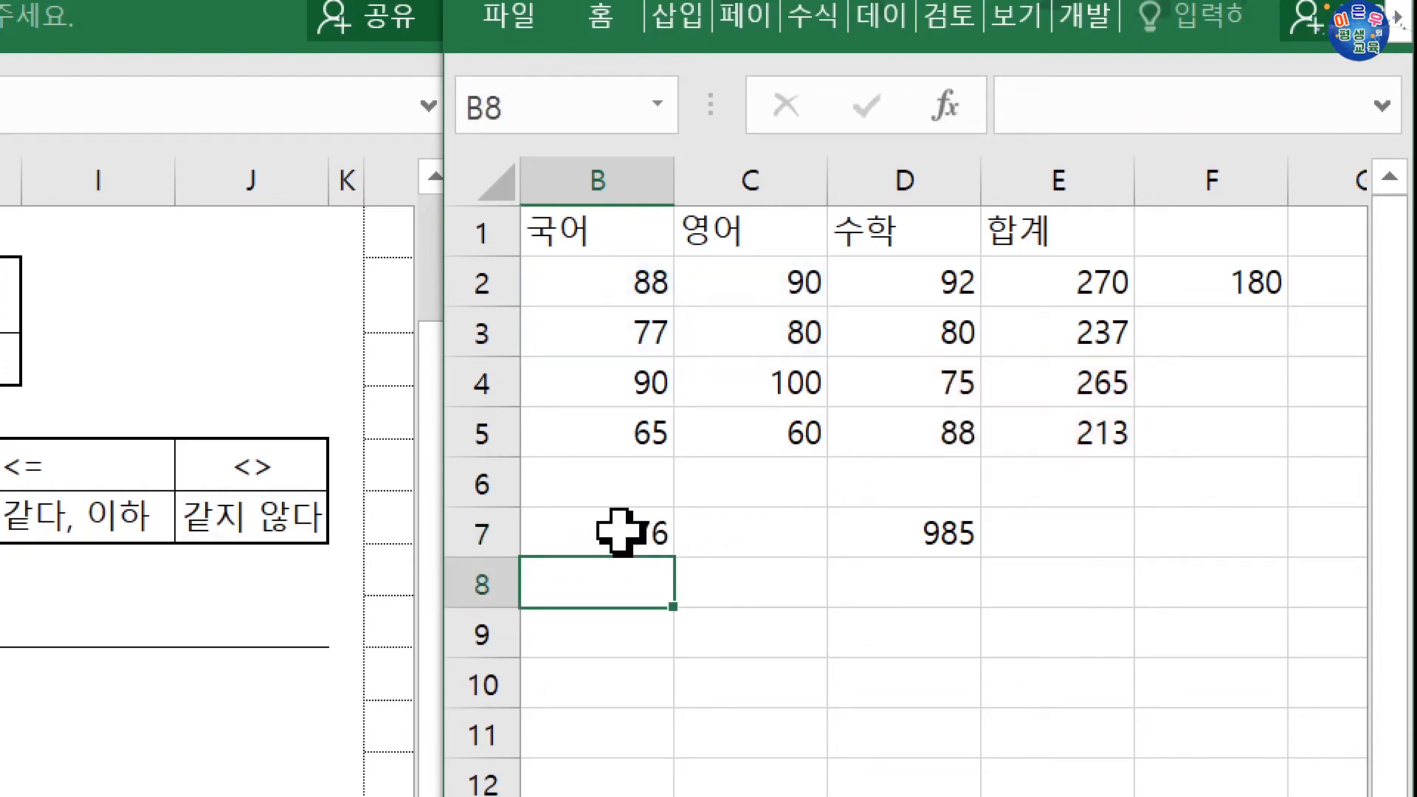
left_click(617, 528)
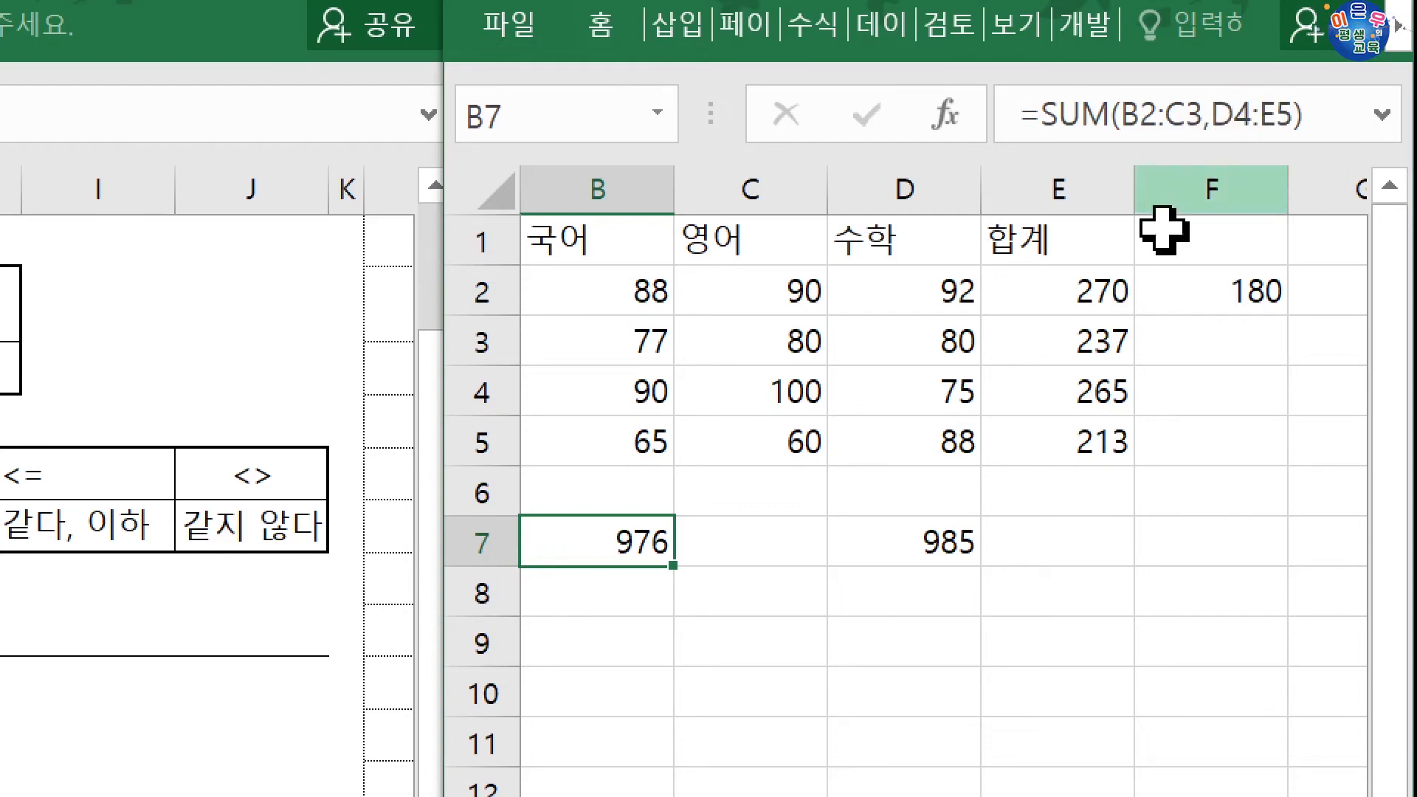
- Enter the same two-range sum =SUM(B2:C3,D4:E5) in C7, adding the second range as a non-adjacent selection
left_click(762, 550)
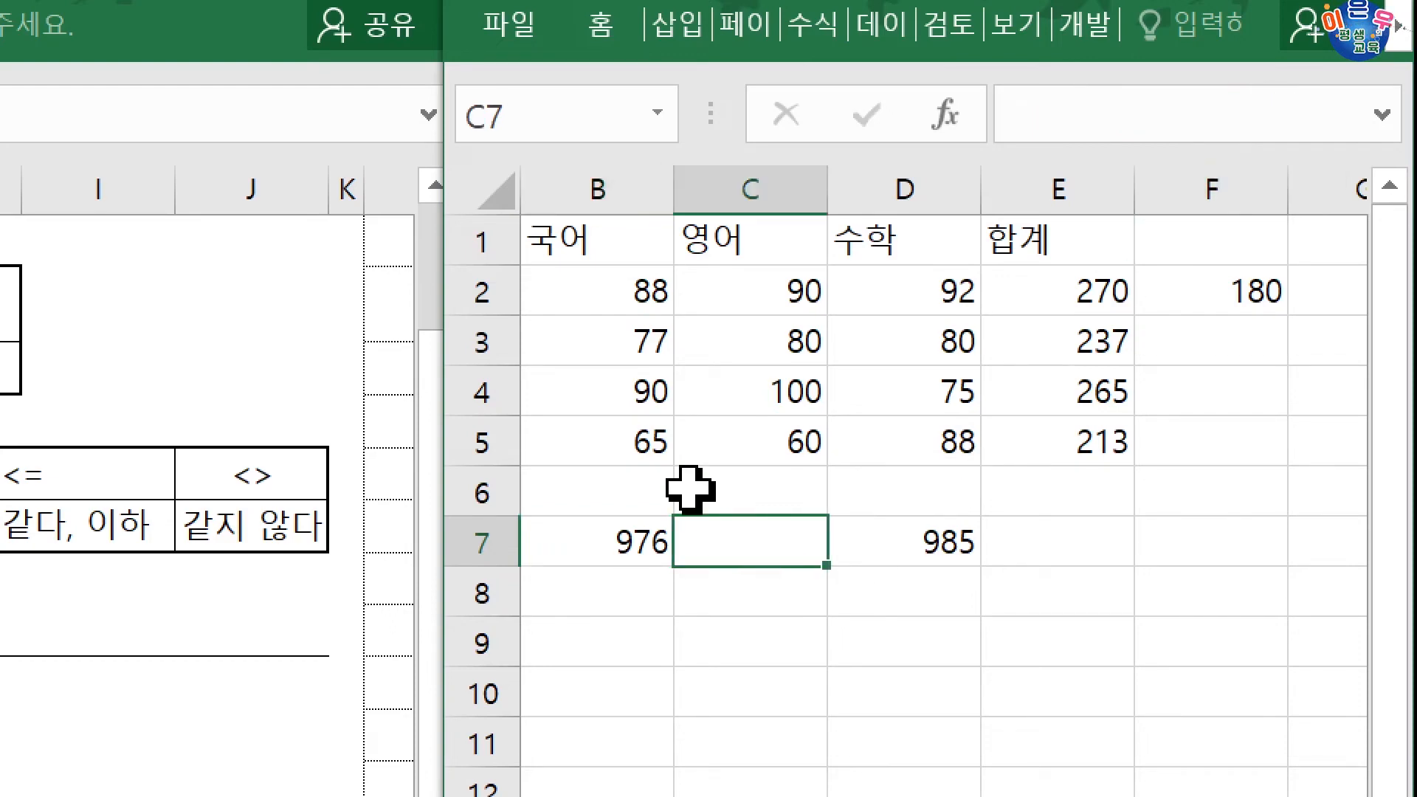
type("=sum")
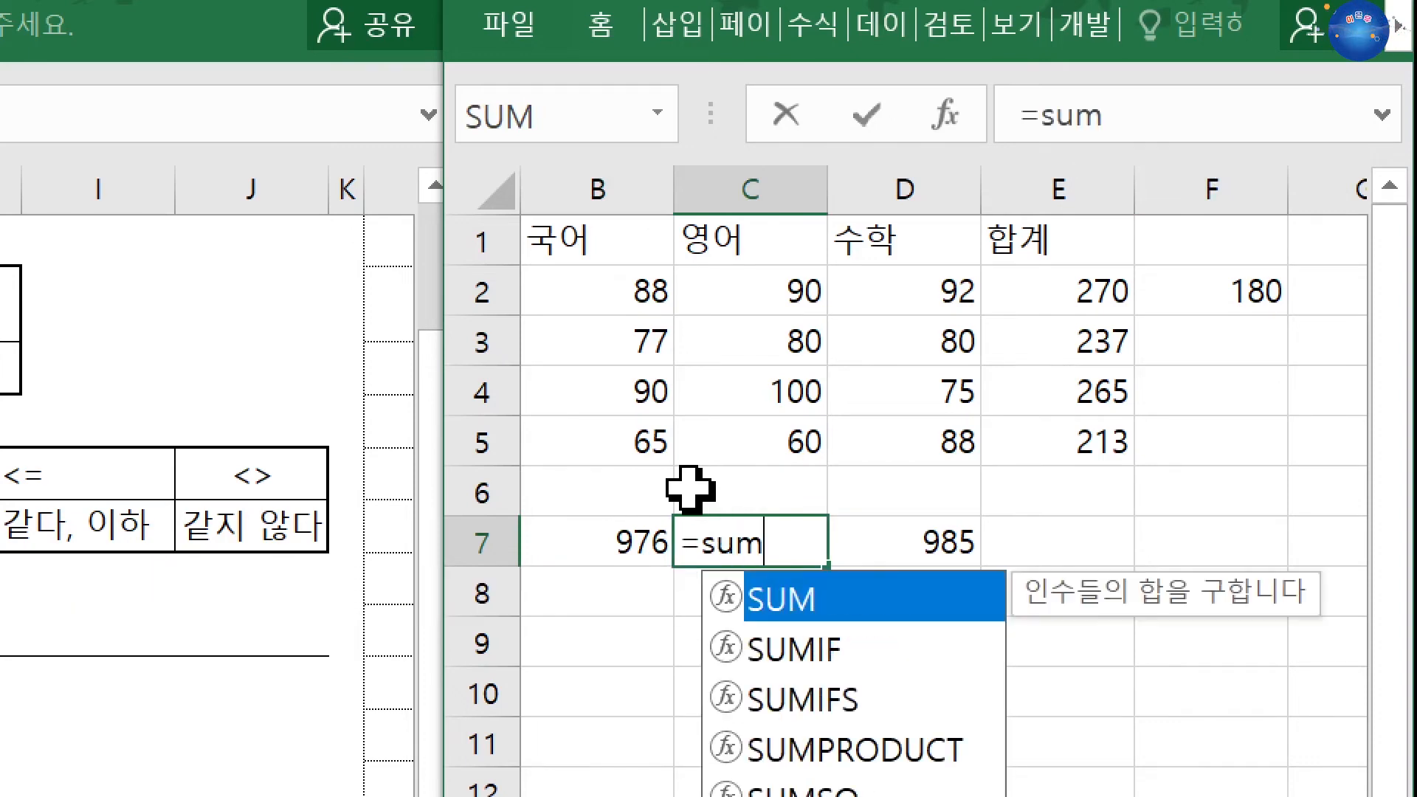
key("Tab")
left_click_drag(650, 294, 775, 348)
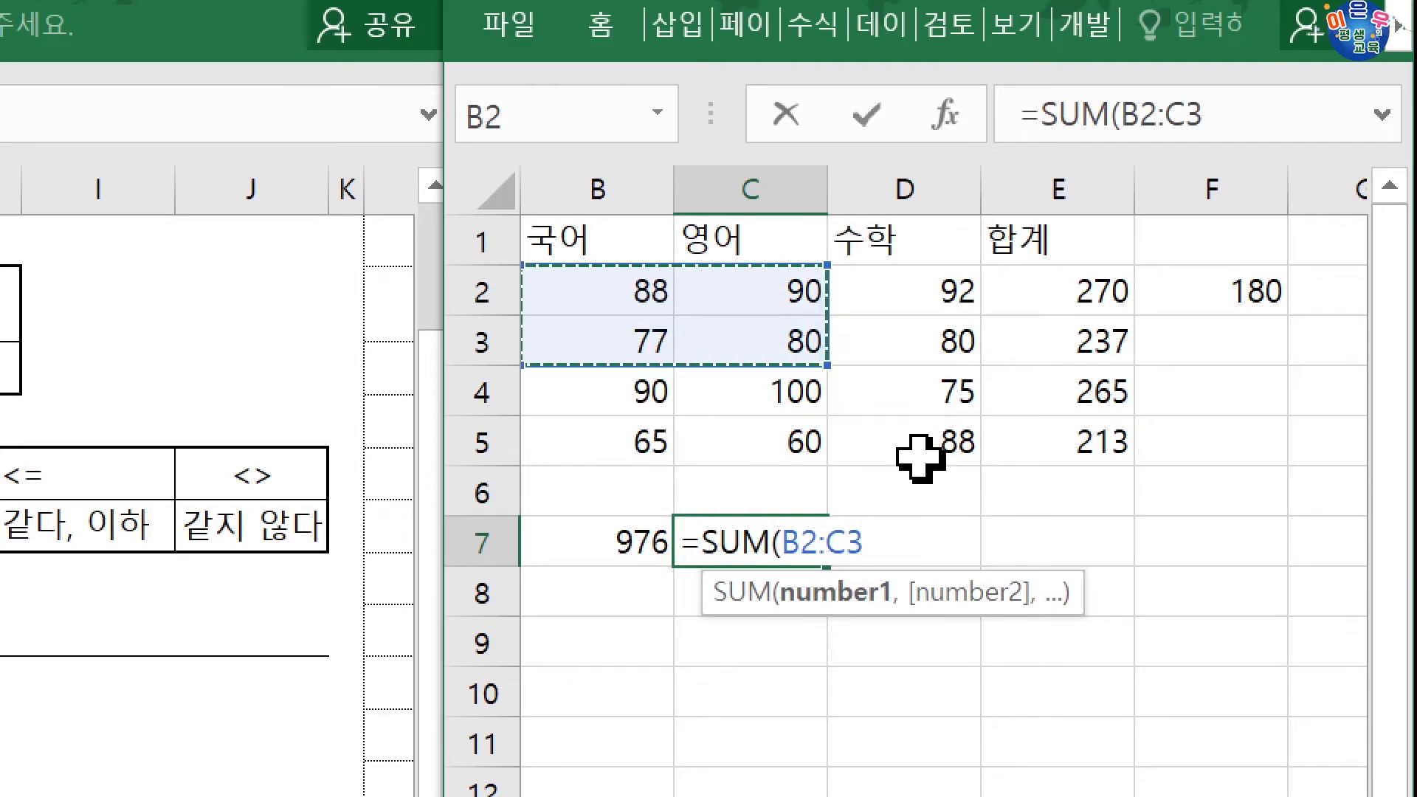
type(",")
left_click_drag(930, 399, 1078, 445)
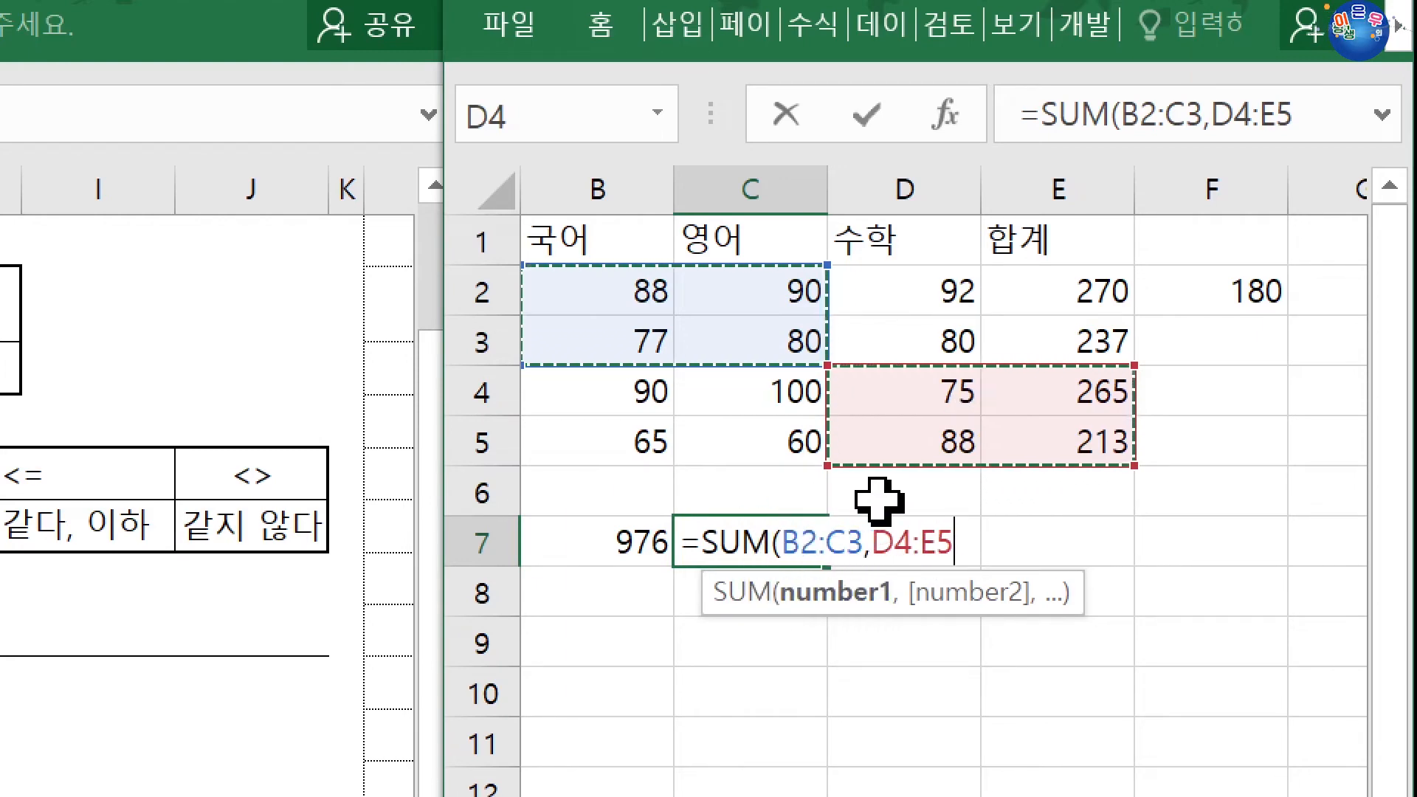
key("Return")
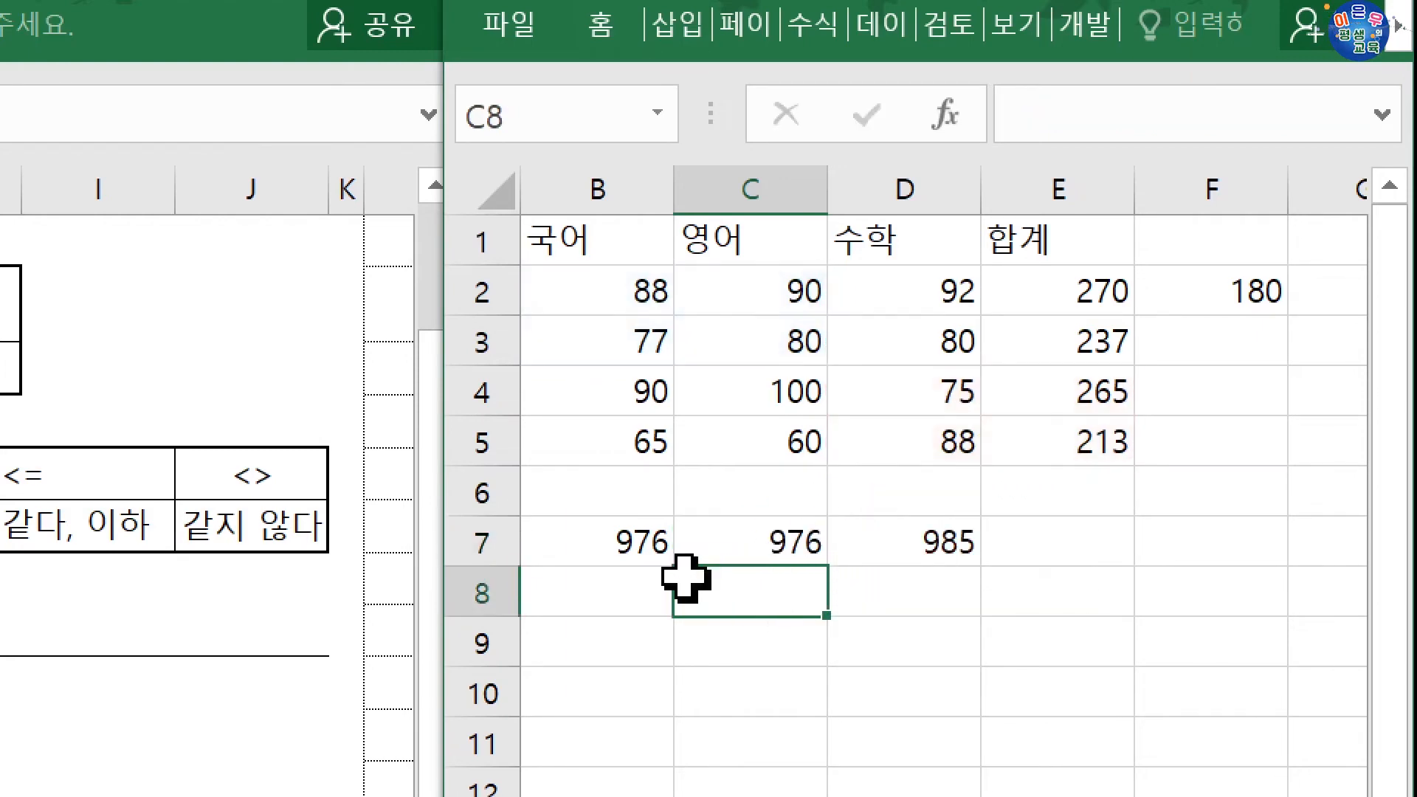
- Enter =SUM(B2:B3,D2,C4,E5) in C8 to add a range and three scattered cells
type("=")
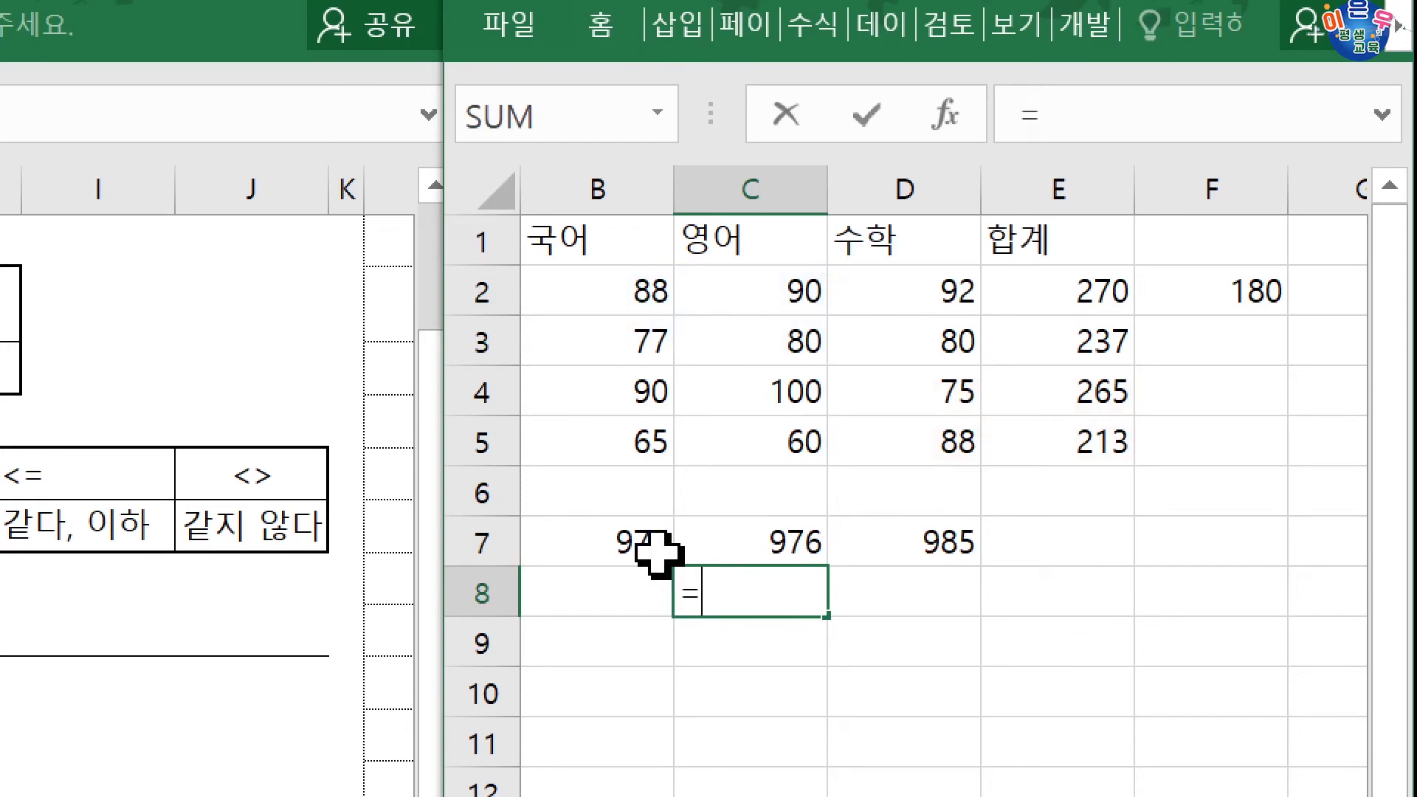
type("sum")
key("Tab")
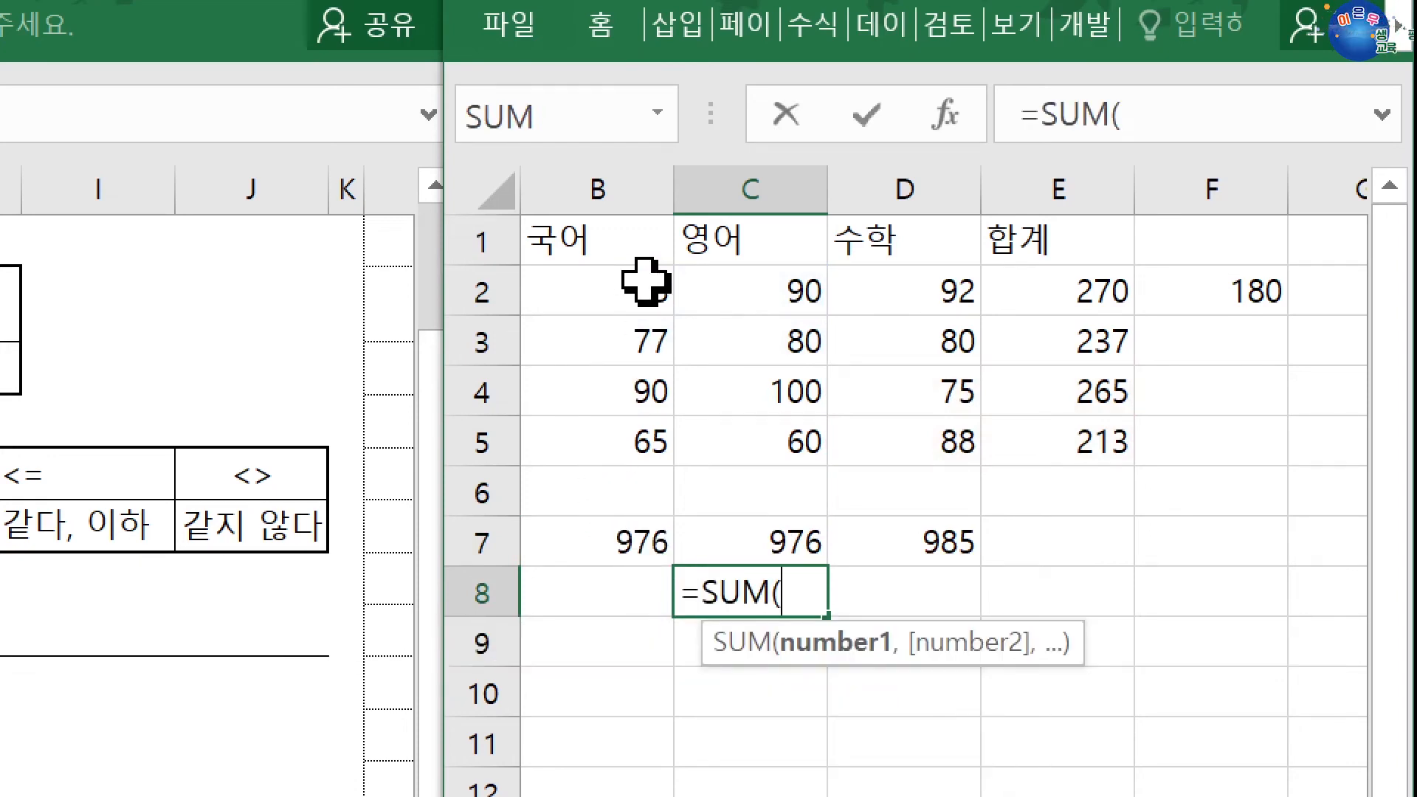
left_click_drag(645, 281, 649, 324)
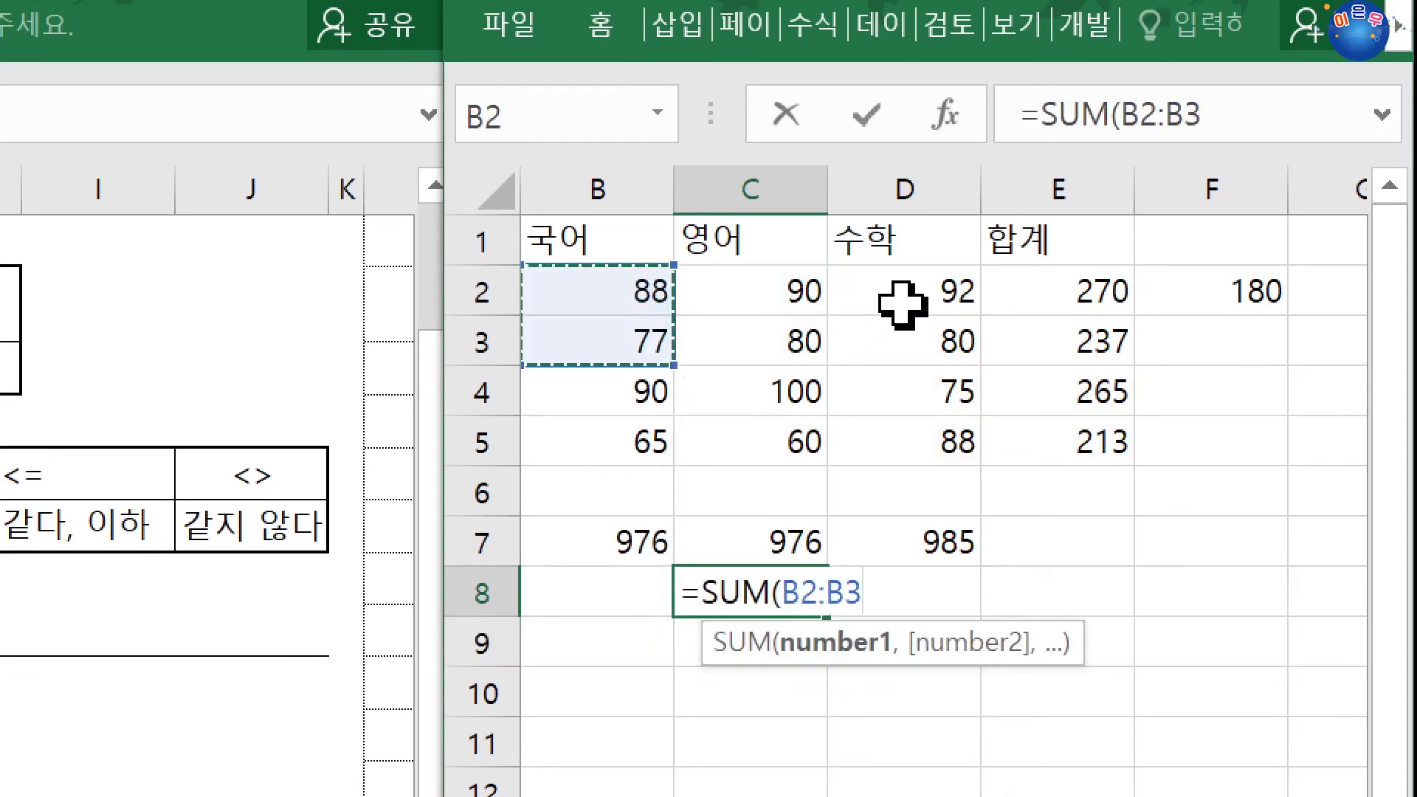
left_click(1062, 450, "ctrl")
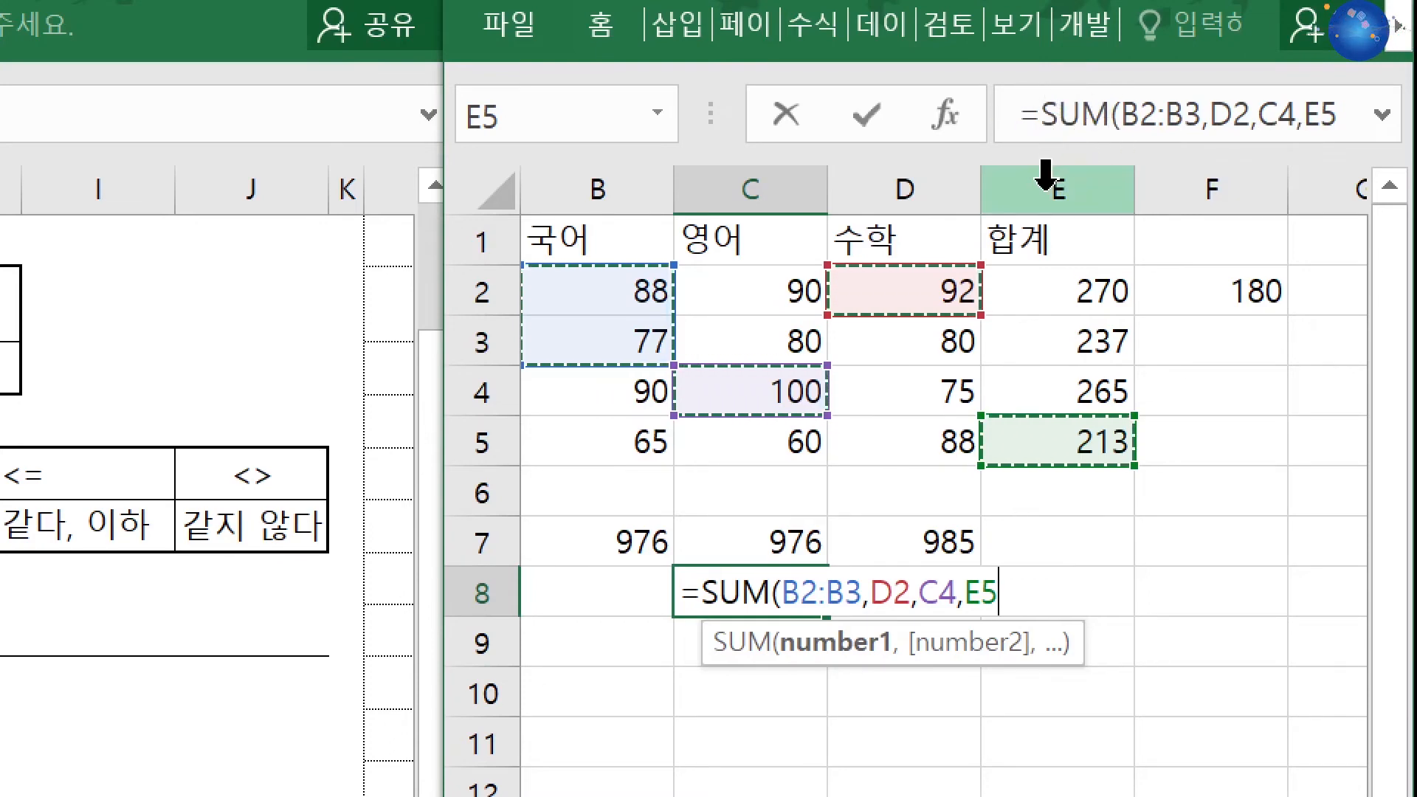
key("Return")
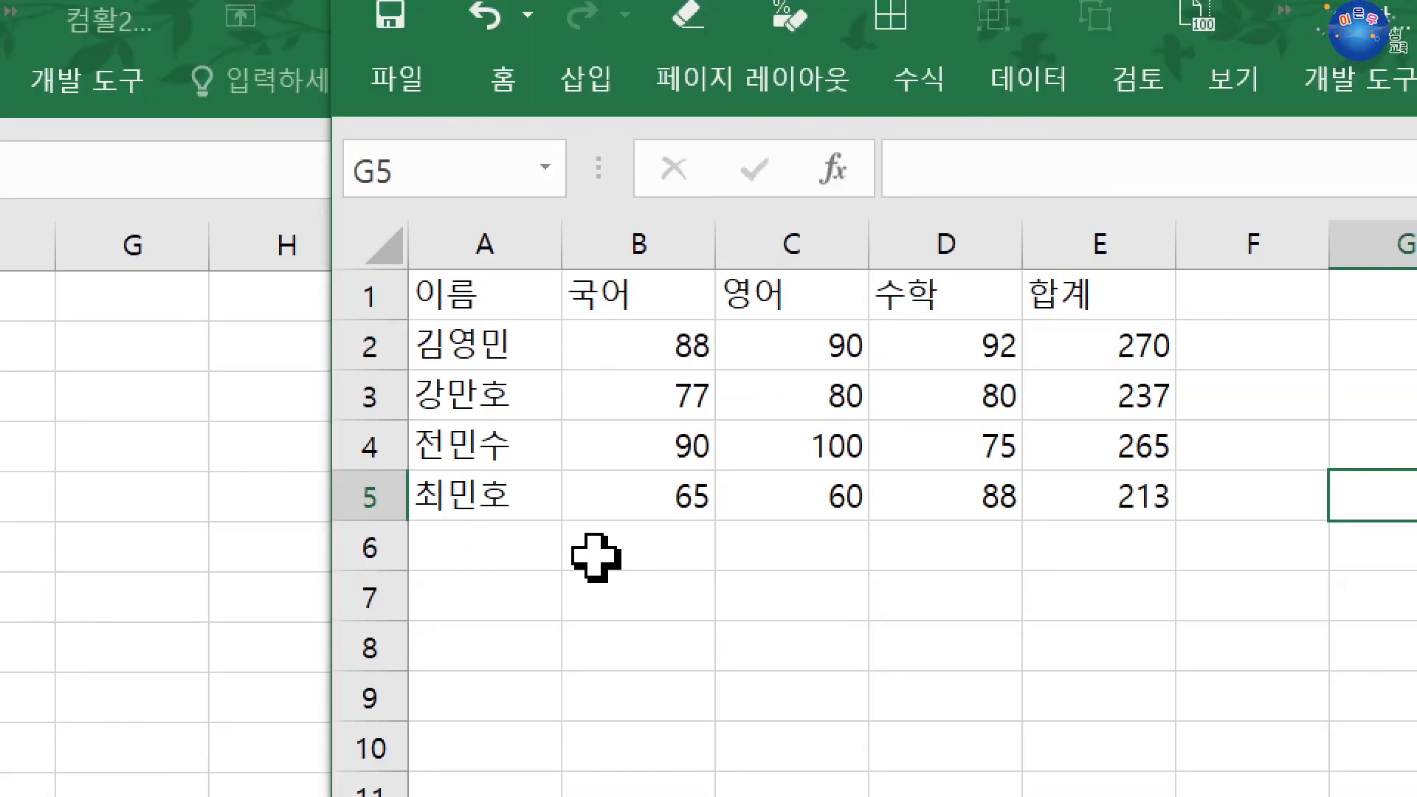
- Enter =SUM(B2:B5) in B6 to total the 국어 scores
left_click(595, 557)
left_click_drag(678, 332, 675, 530)
left_click(671, 538)
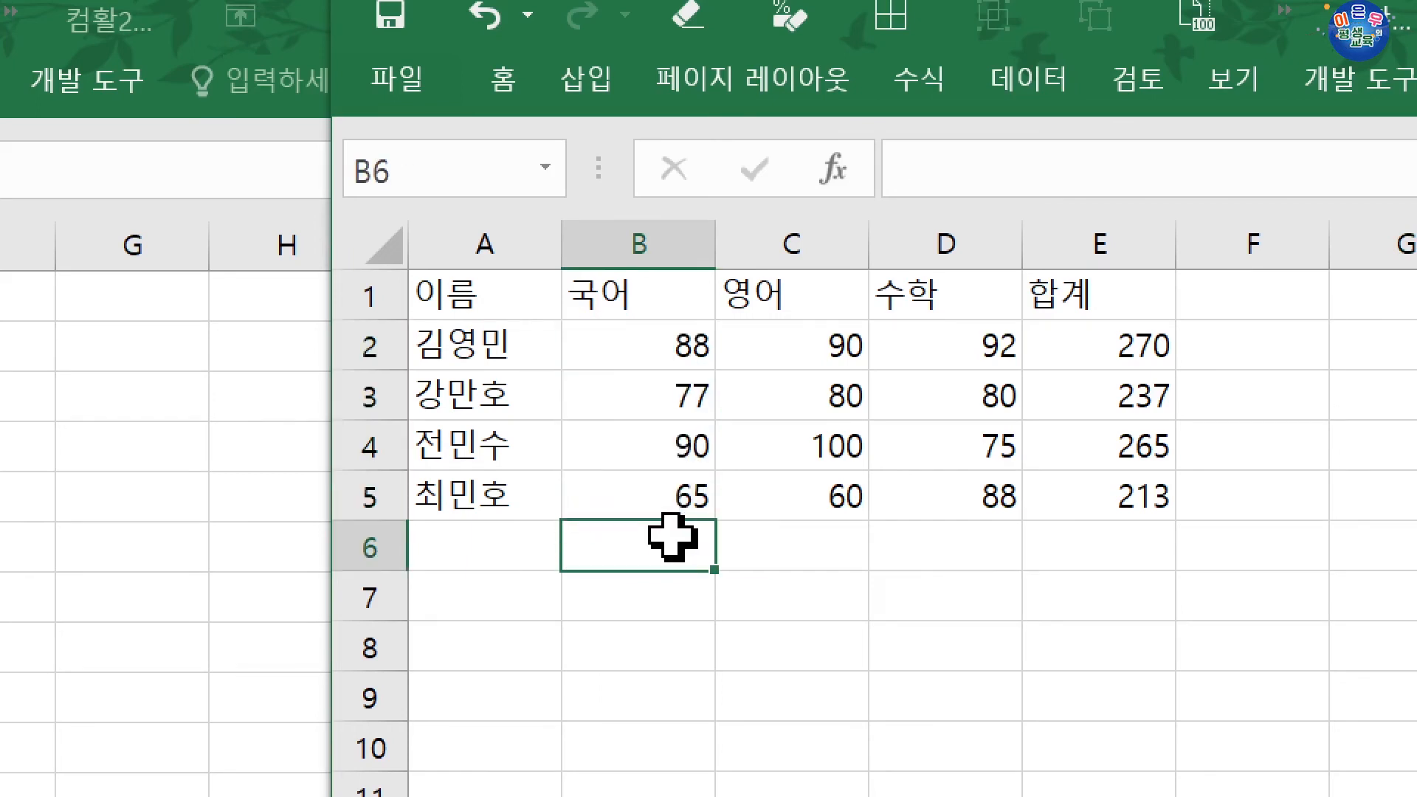
type("=")
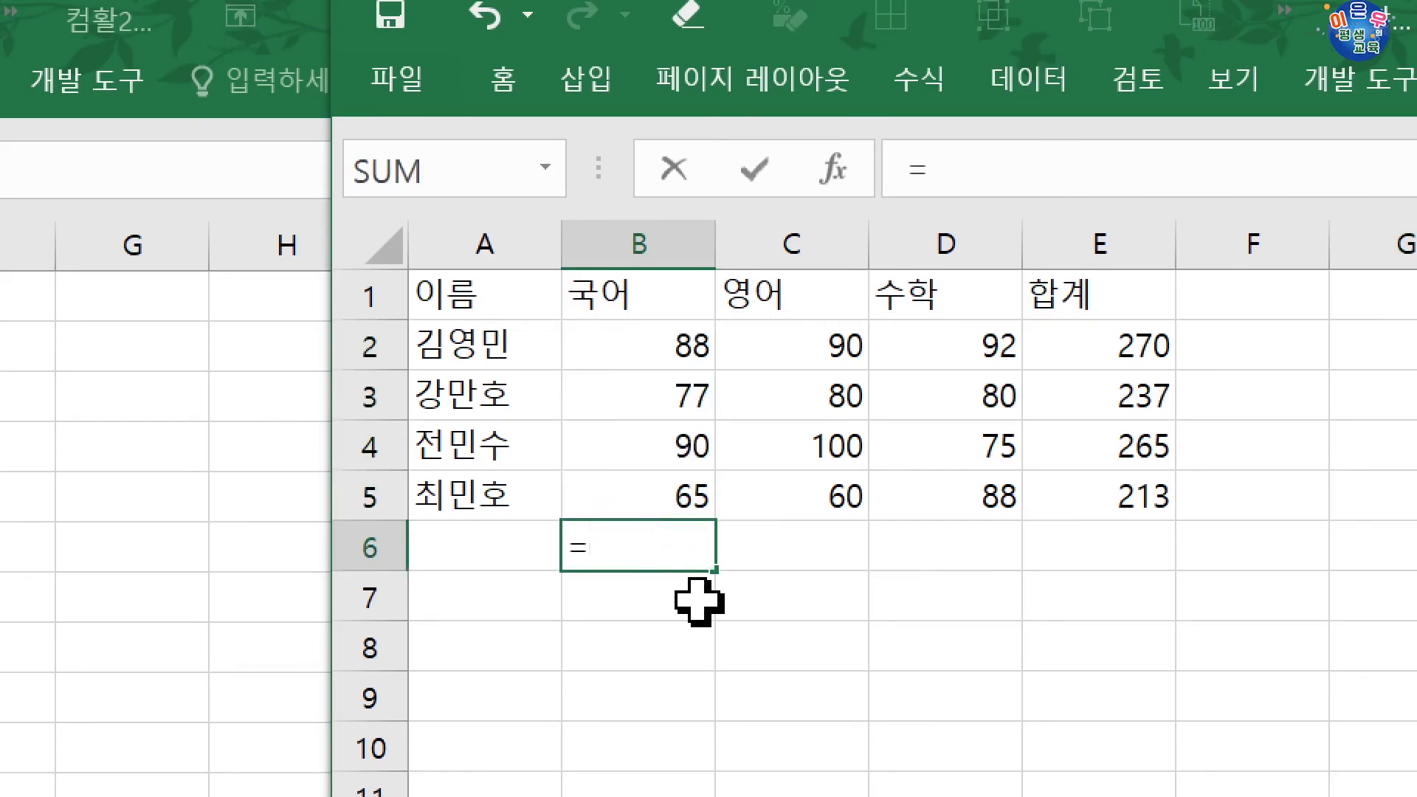
type("sum")
double_click(701, 612)
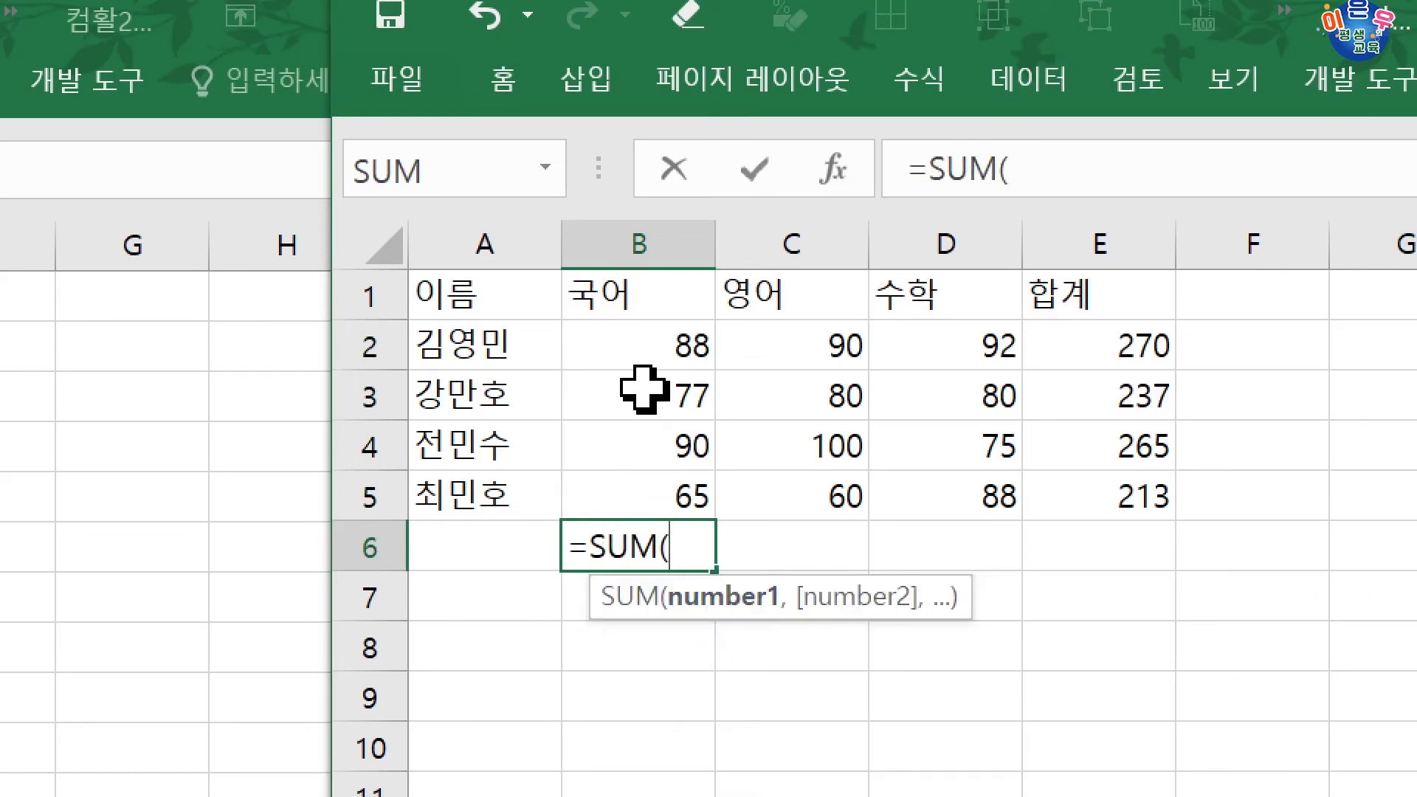
left_click_drag(650, 332, 664, 484)
key("Return")
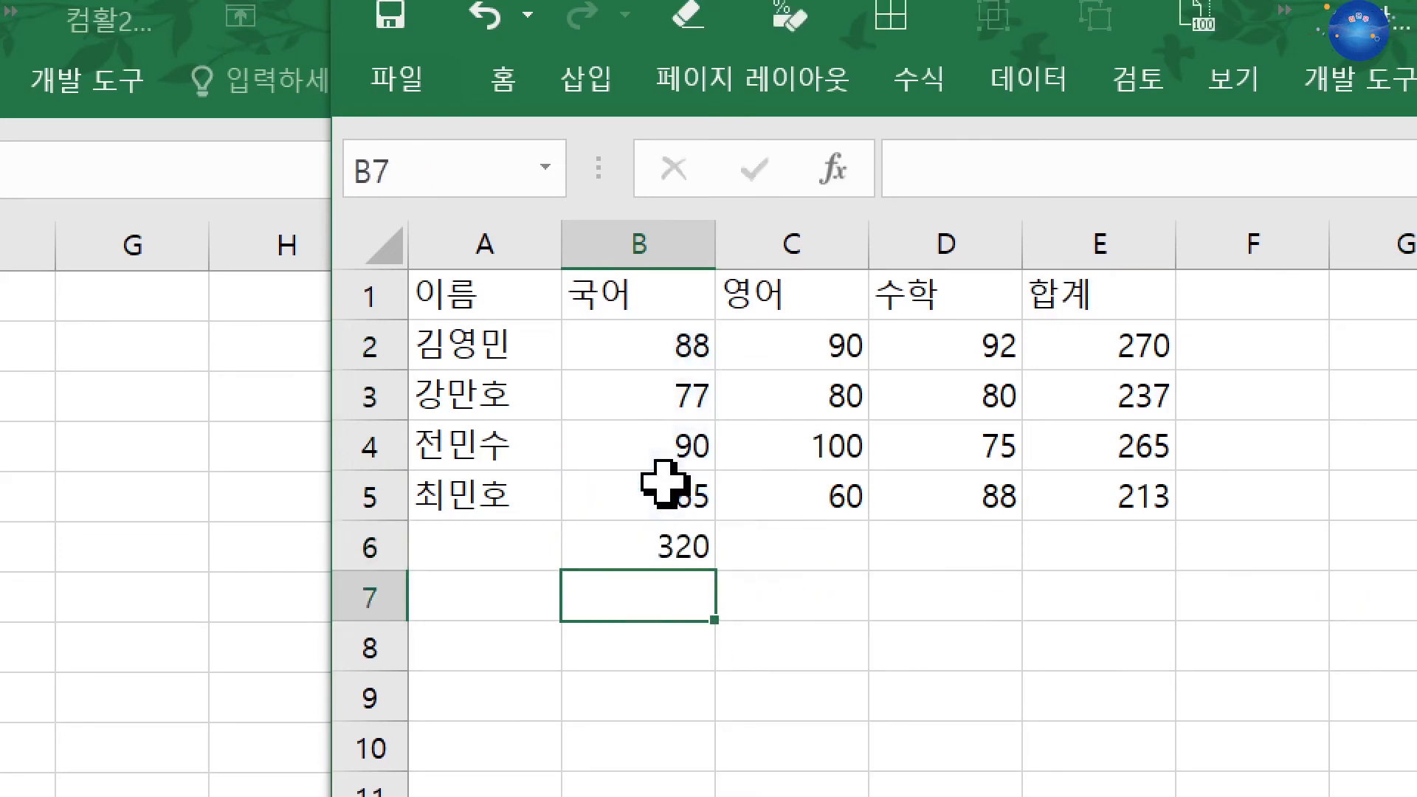
- Append &"점" to the SUM formula in B6 to attach the unit text, and reselect that cell
left_click(665, 550)
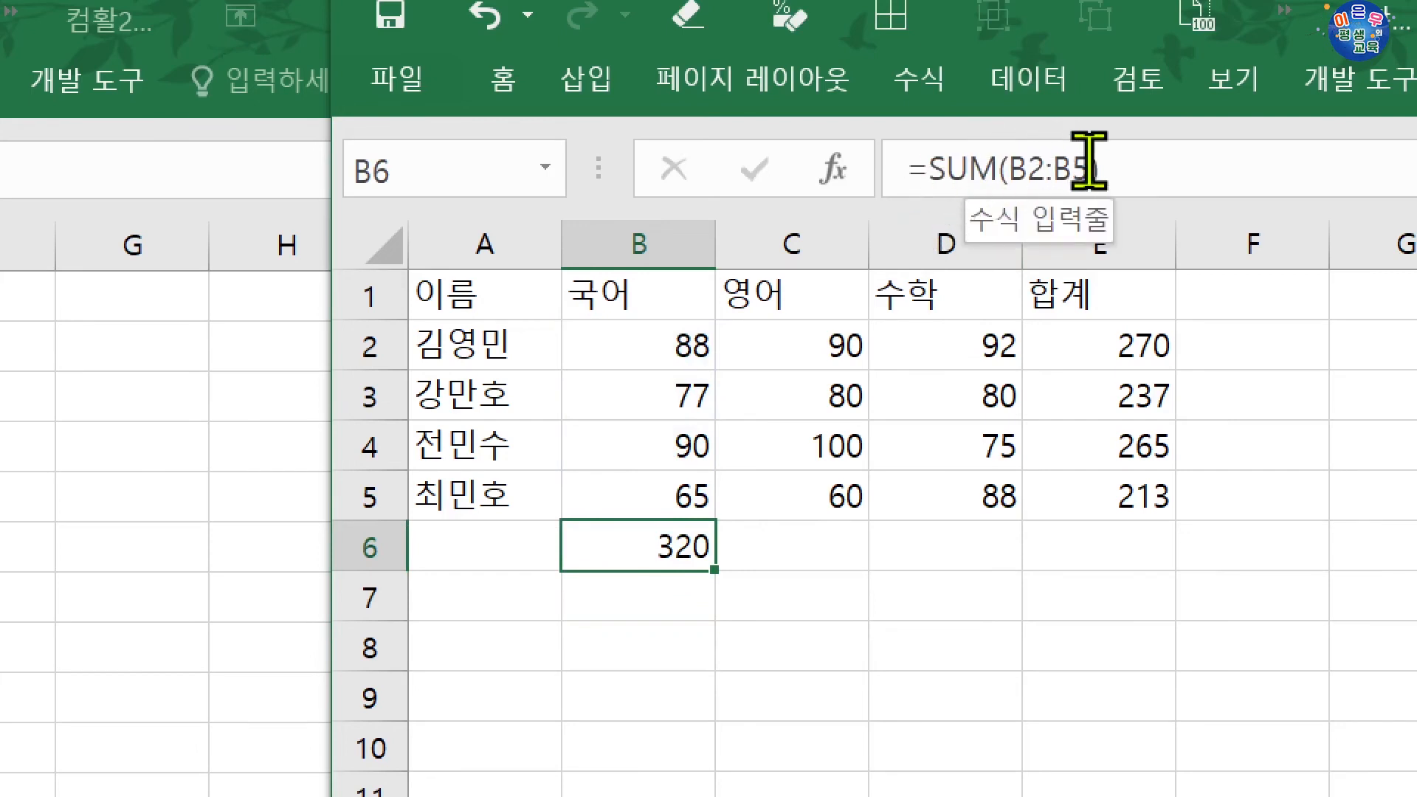
left_click(1116, 166)
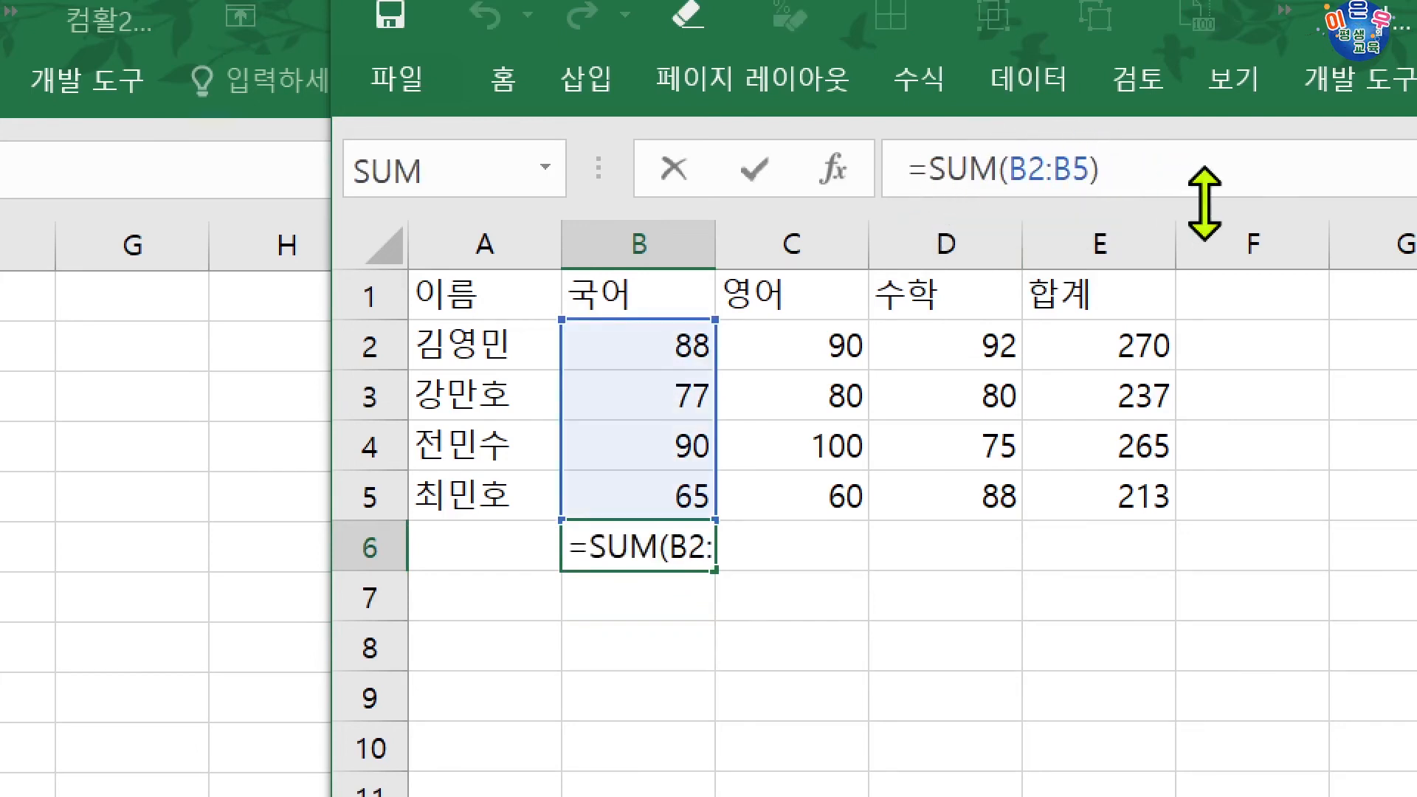
type("&\"")
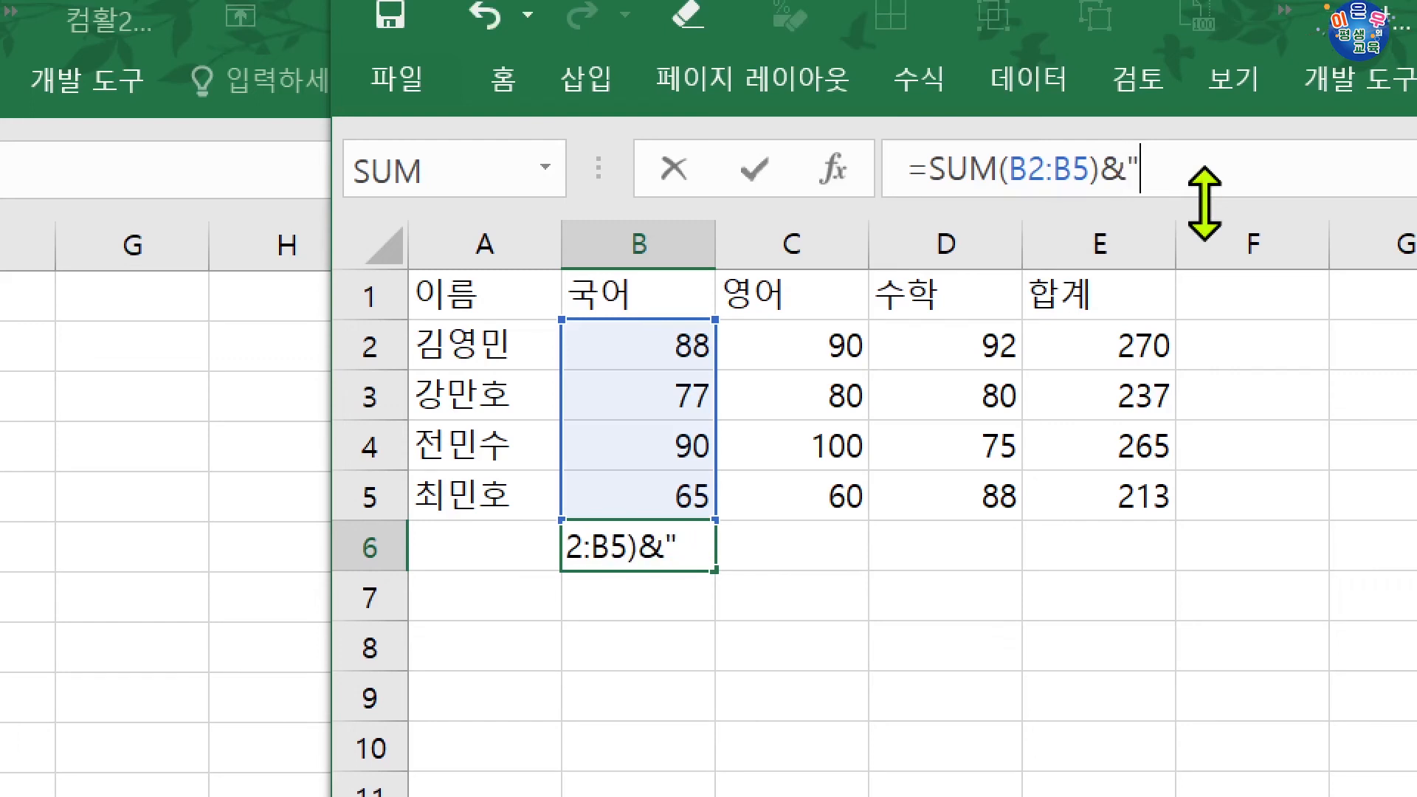
type("저")
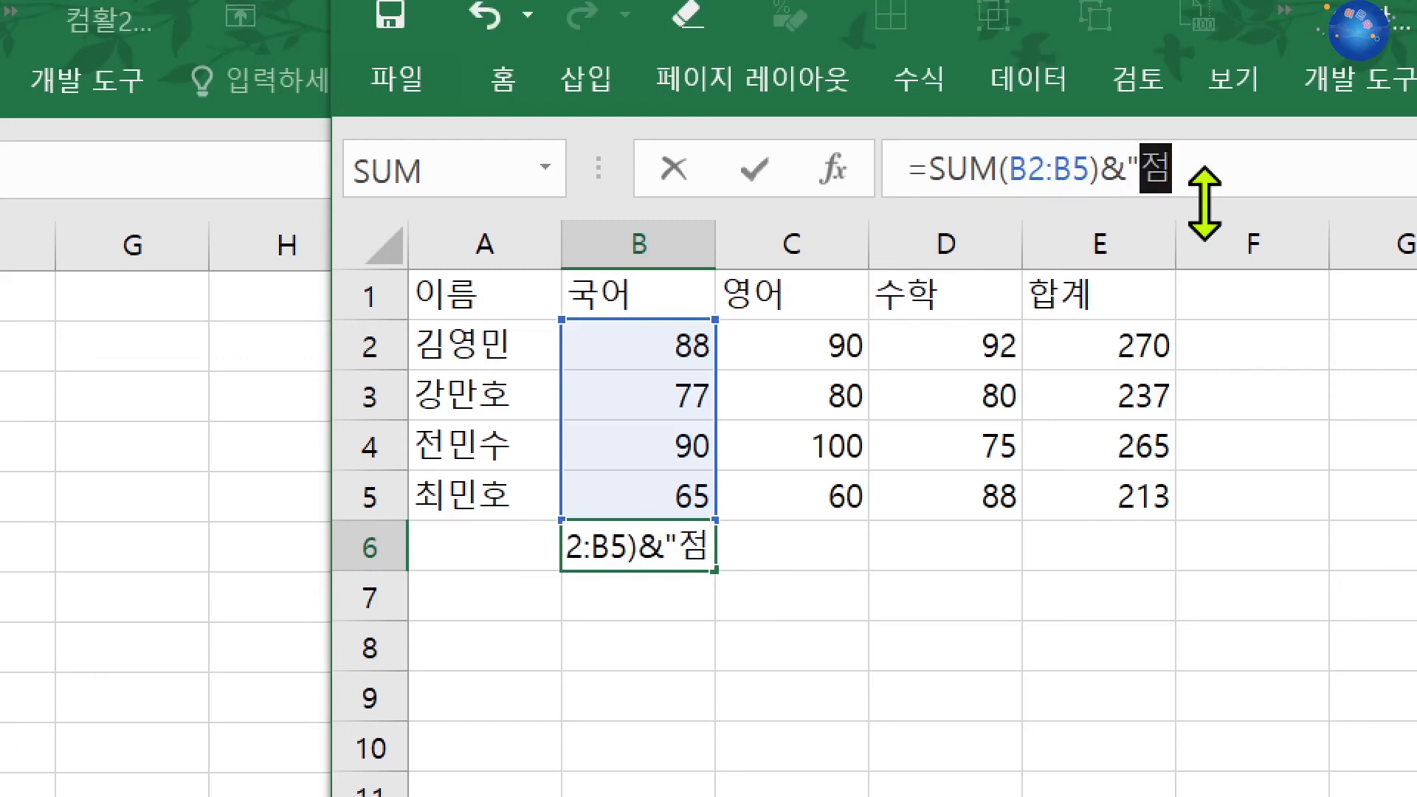
type("\"")
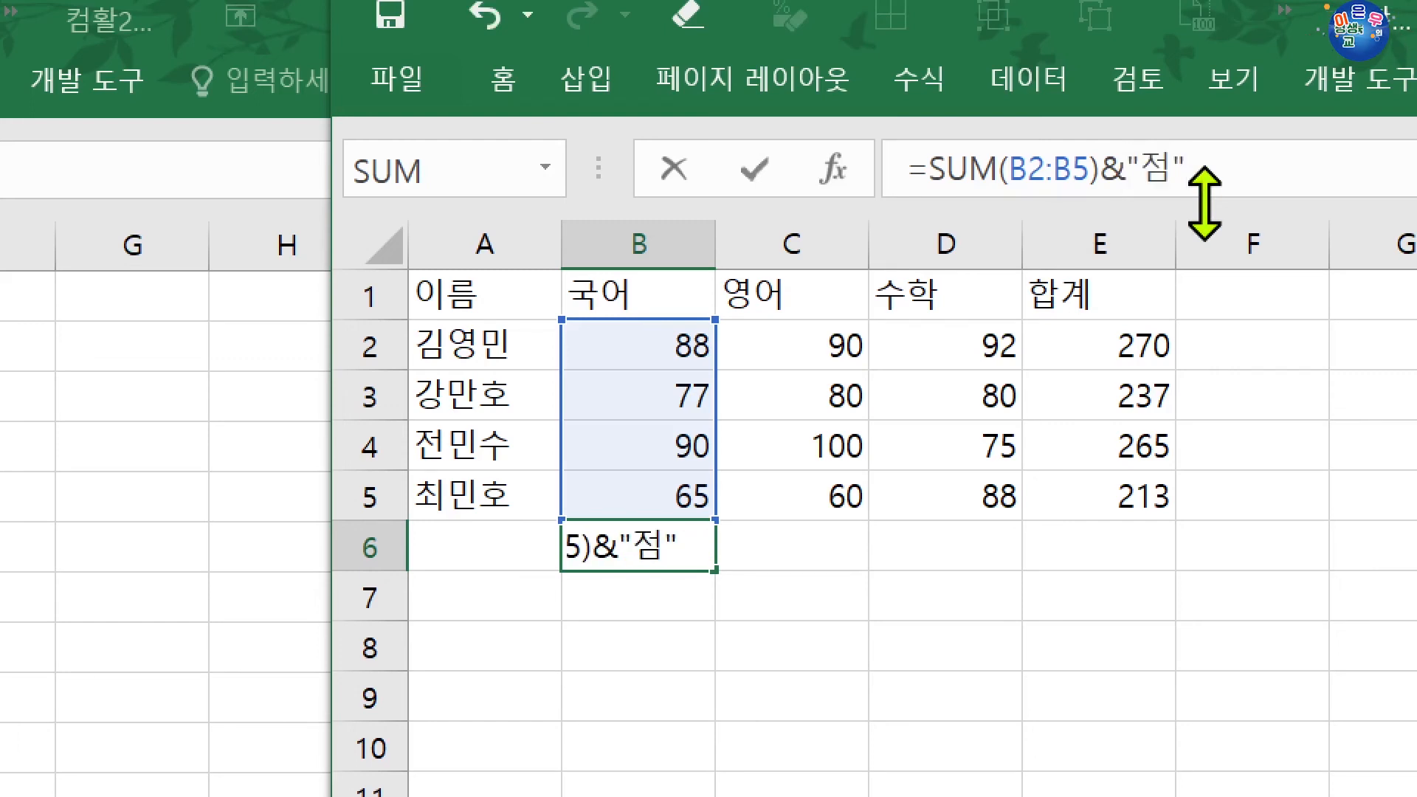
key("Return")
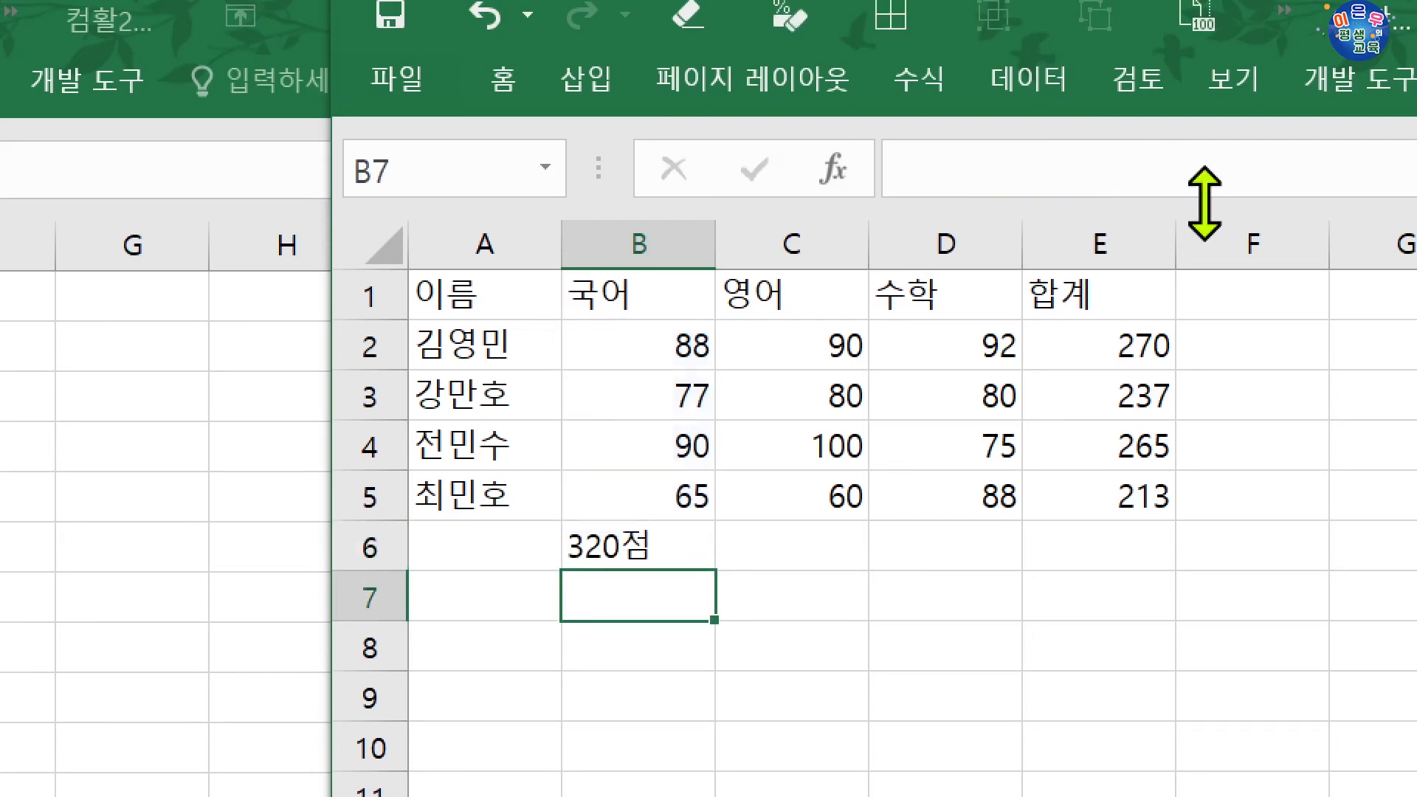
left_click(629, 550)
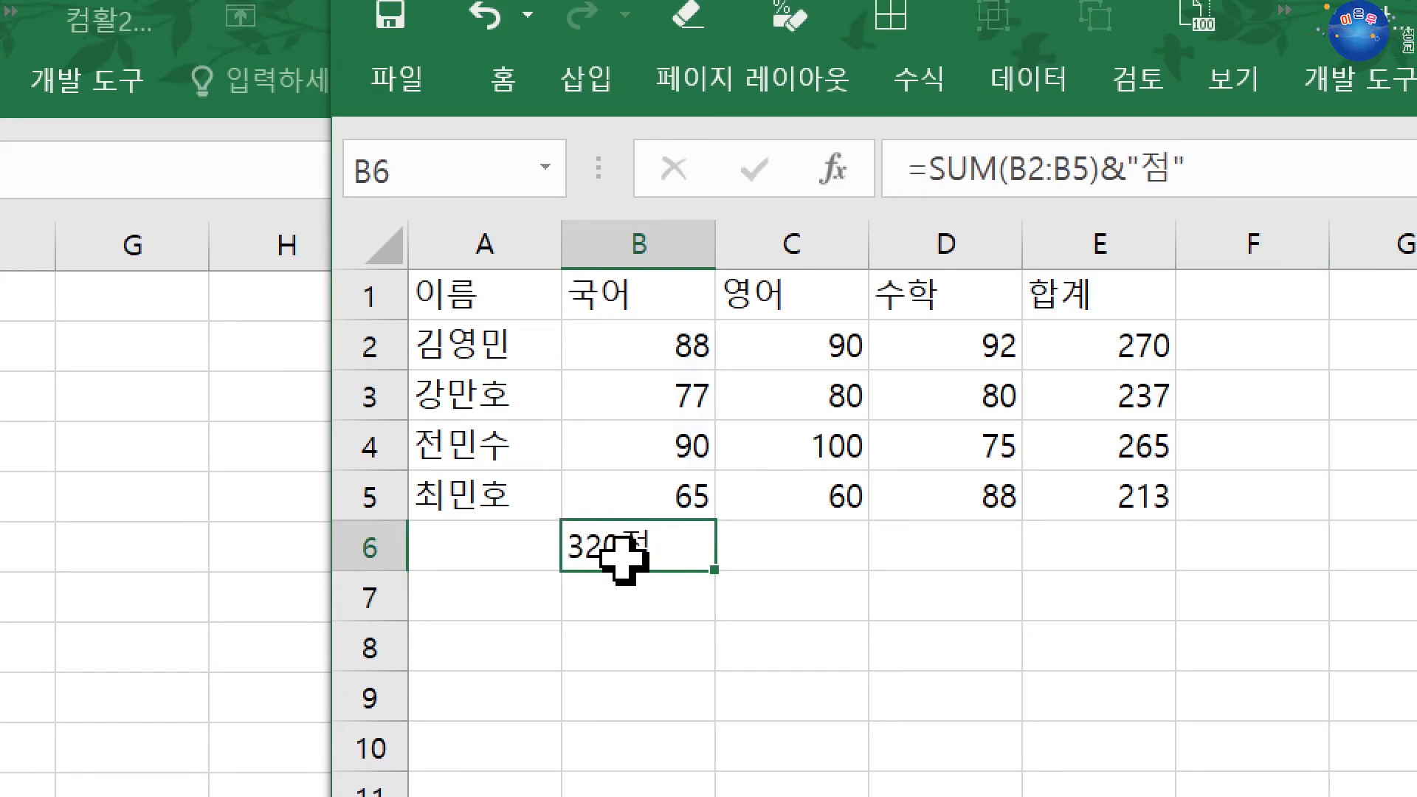
left_click_drag(696, 335, 1107, 484)
left_click(578, 543)
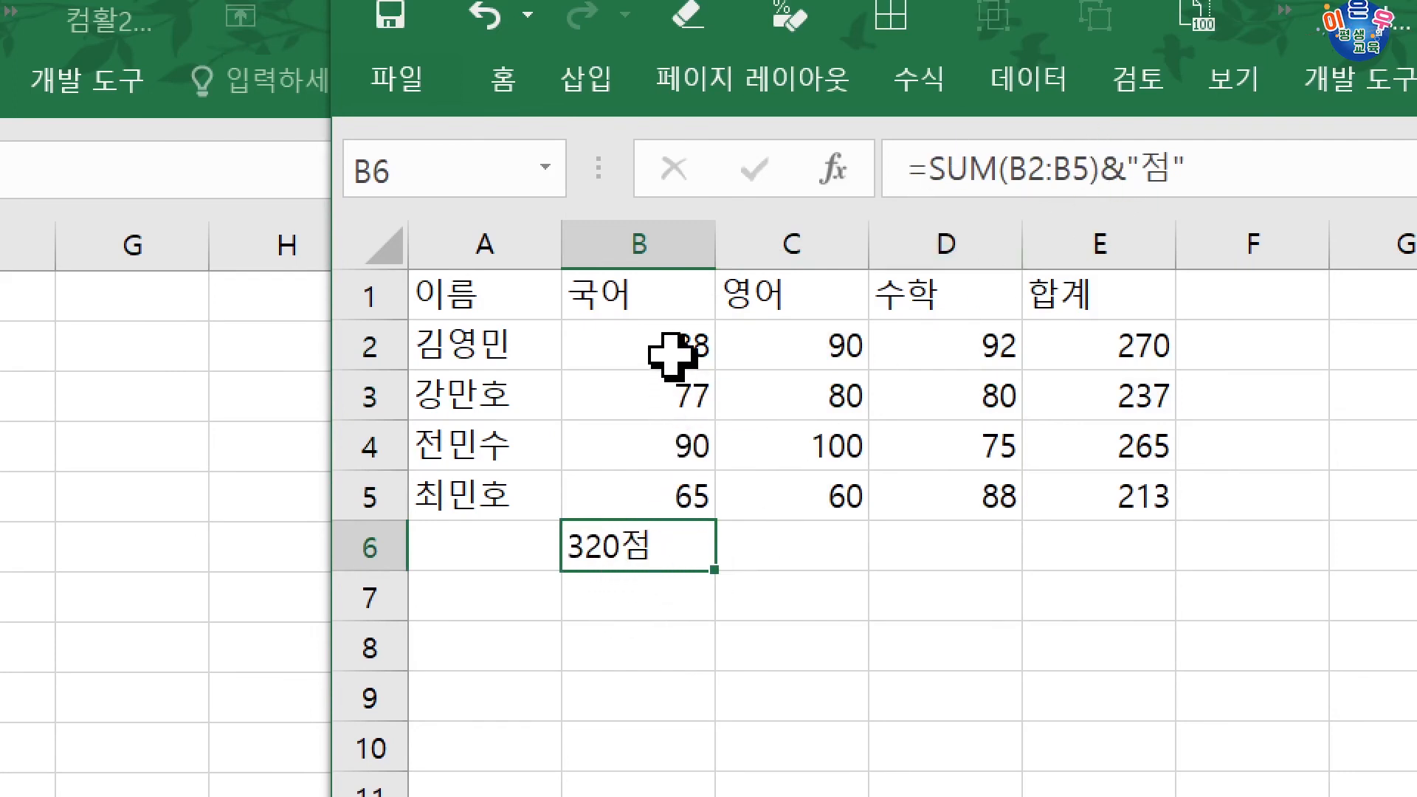
- Apply the custom number format G/표준점 to the 국어 scores in B2:B5
left_click_drag(670, 357, 648, 516)
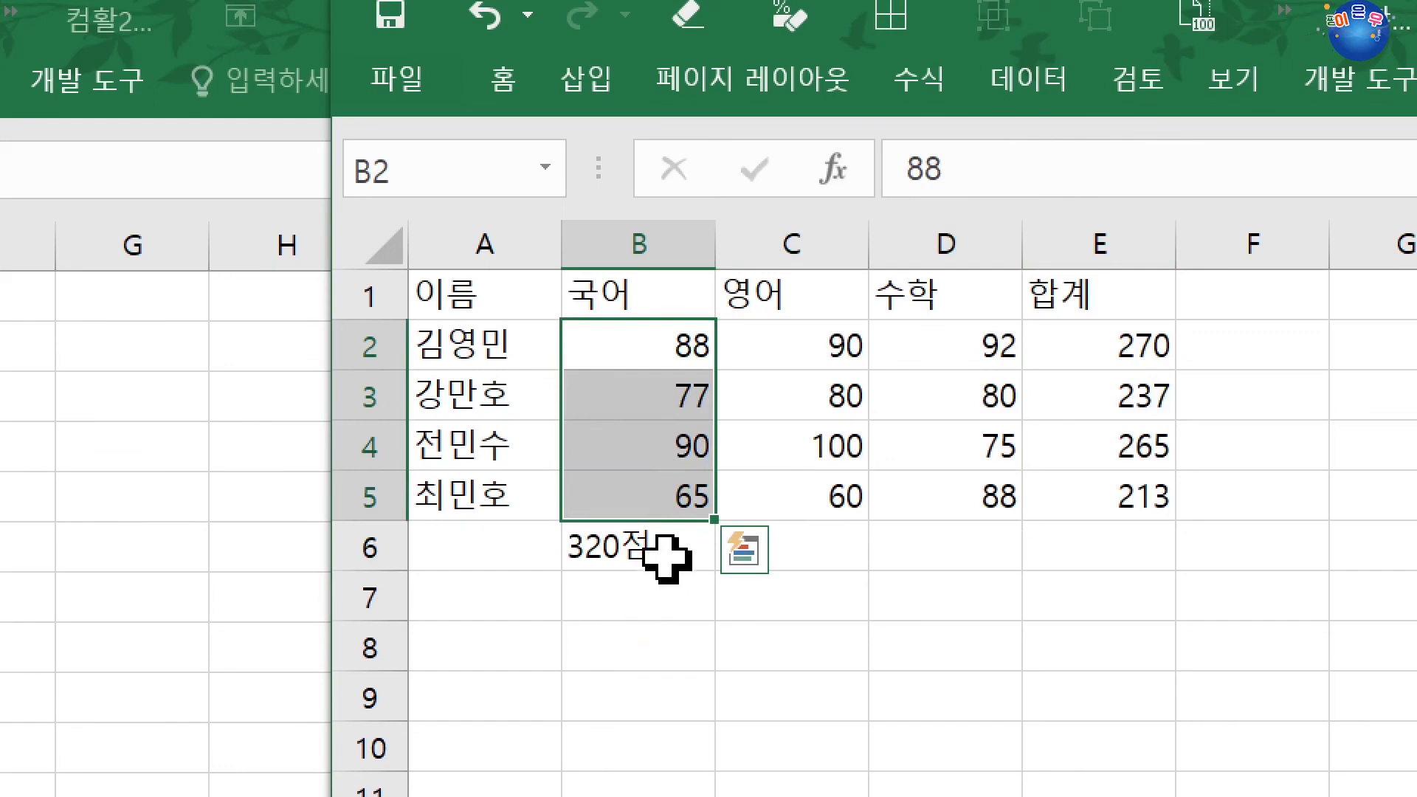
key("ctrl+q")
right_click(668, 442)
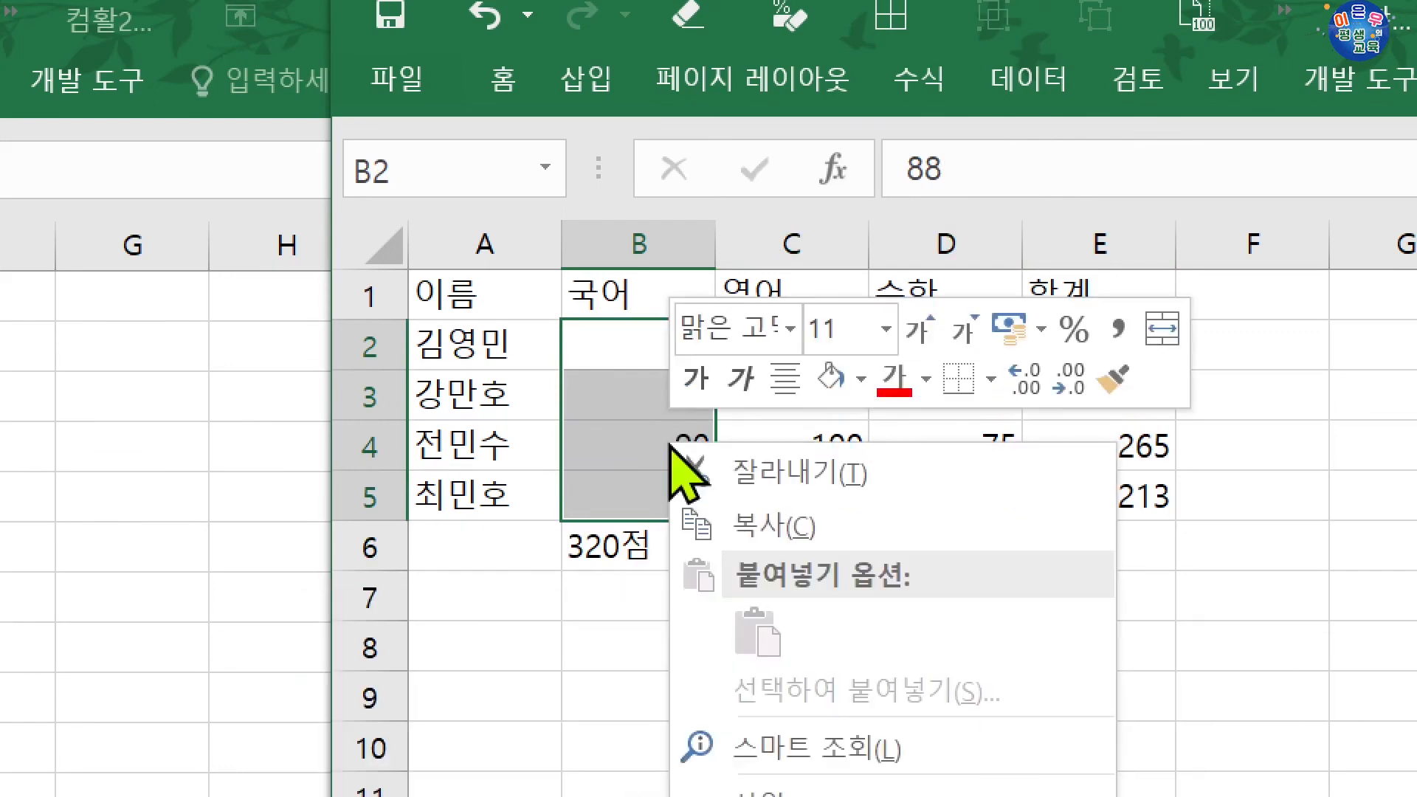
key("Escape")
key("ctrl+1")
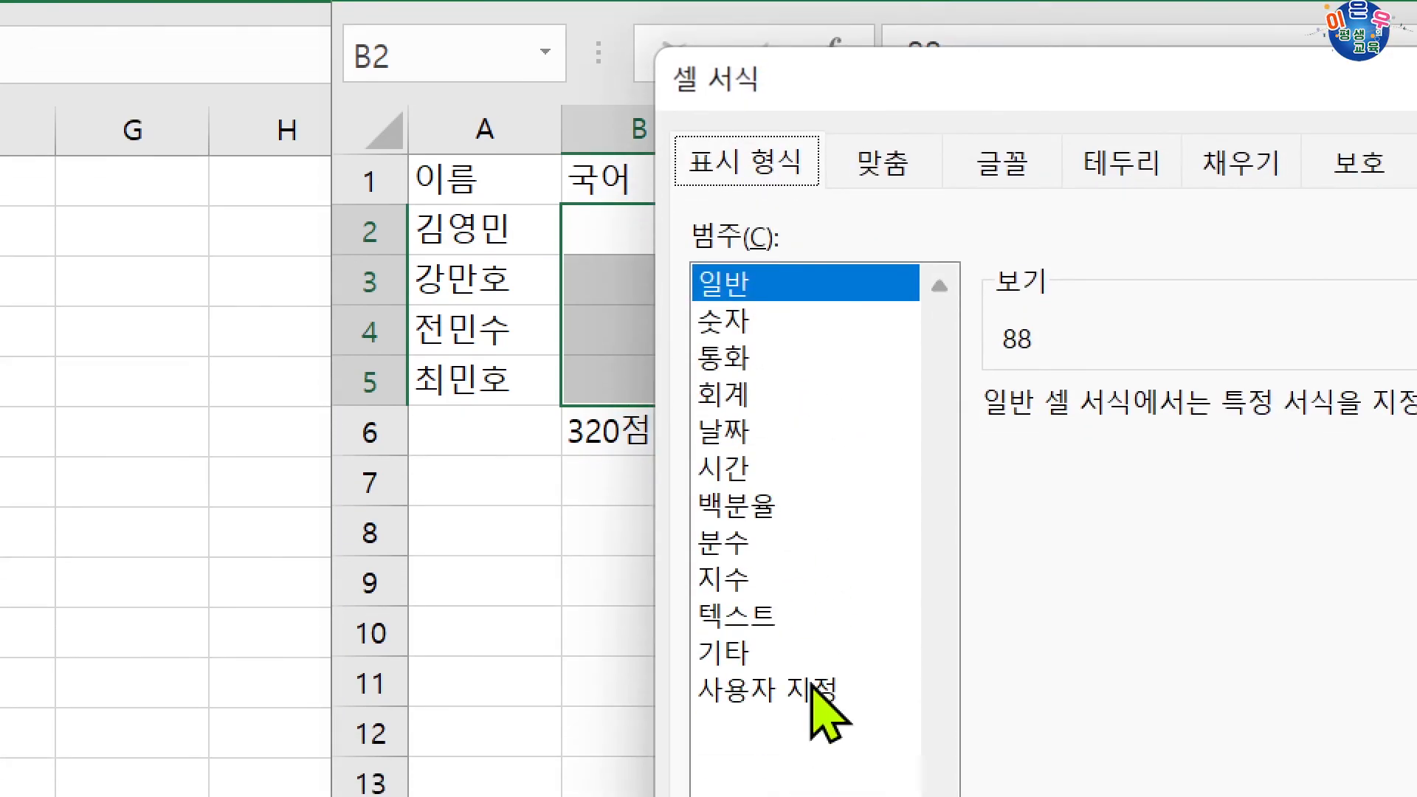
left_click(819, 758)
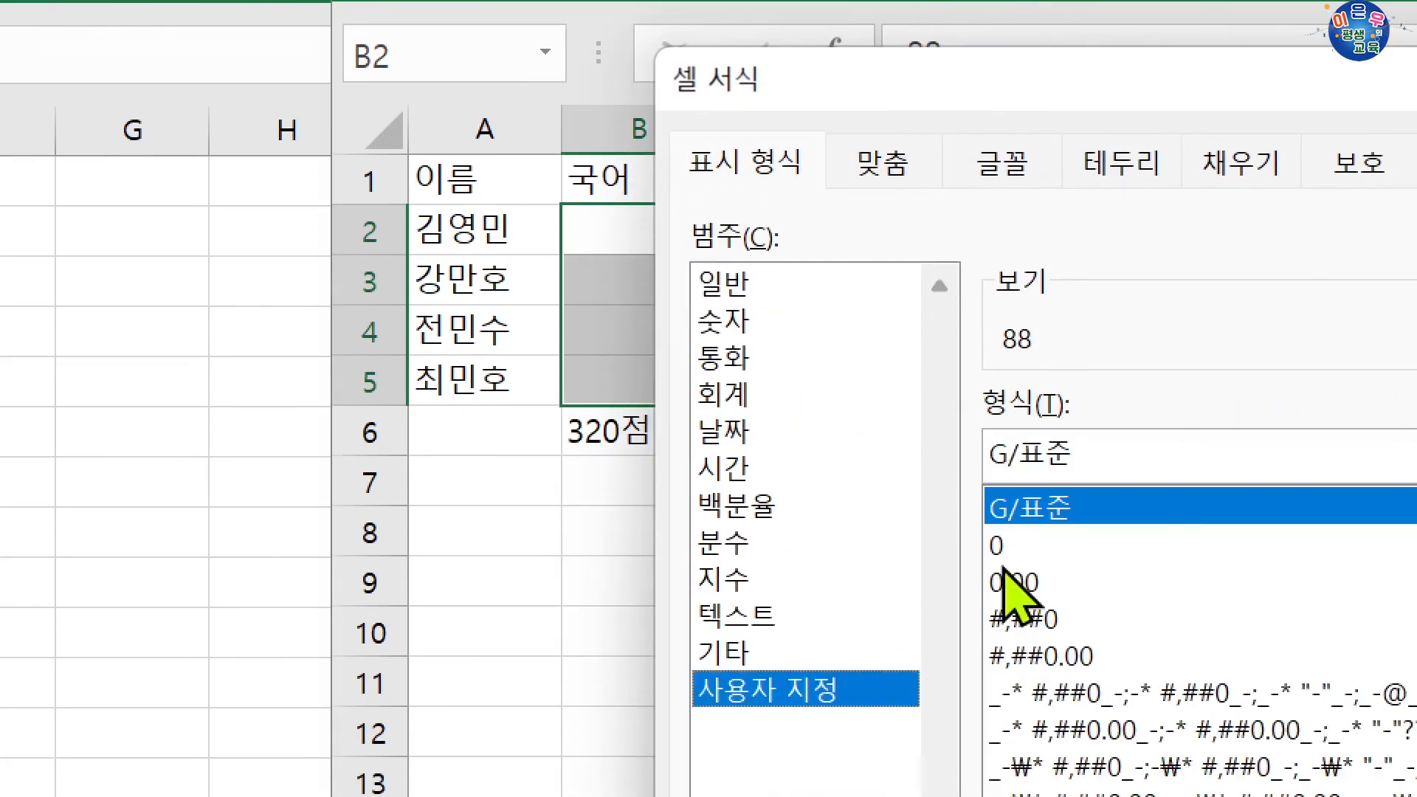
left_click(1140, 524)
type("ㅈ")
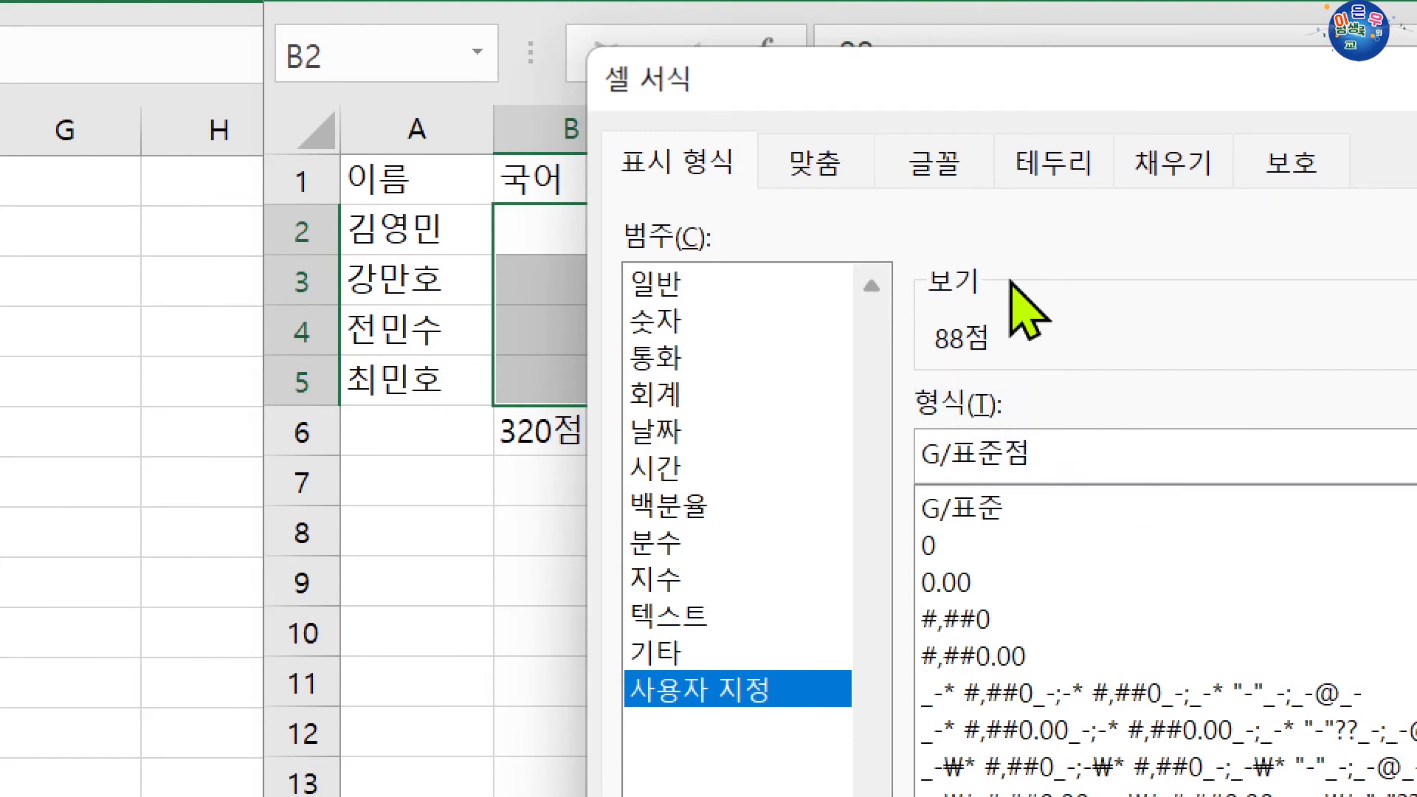
key("Return")
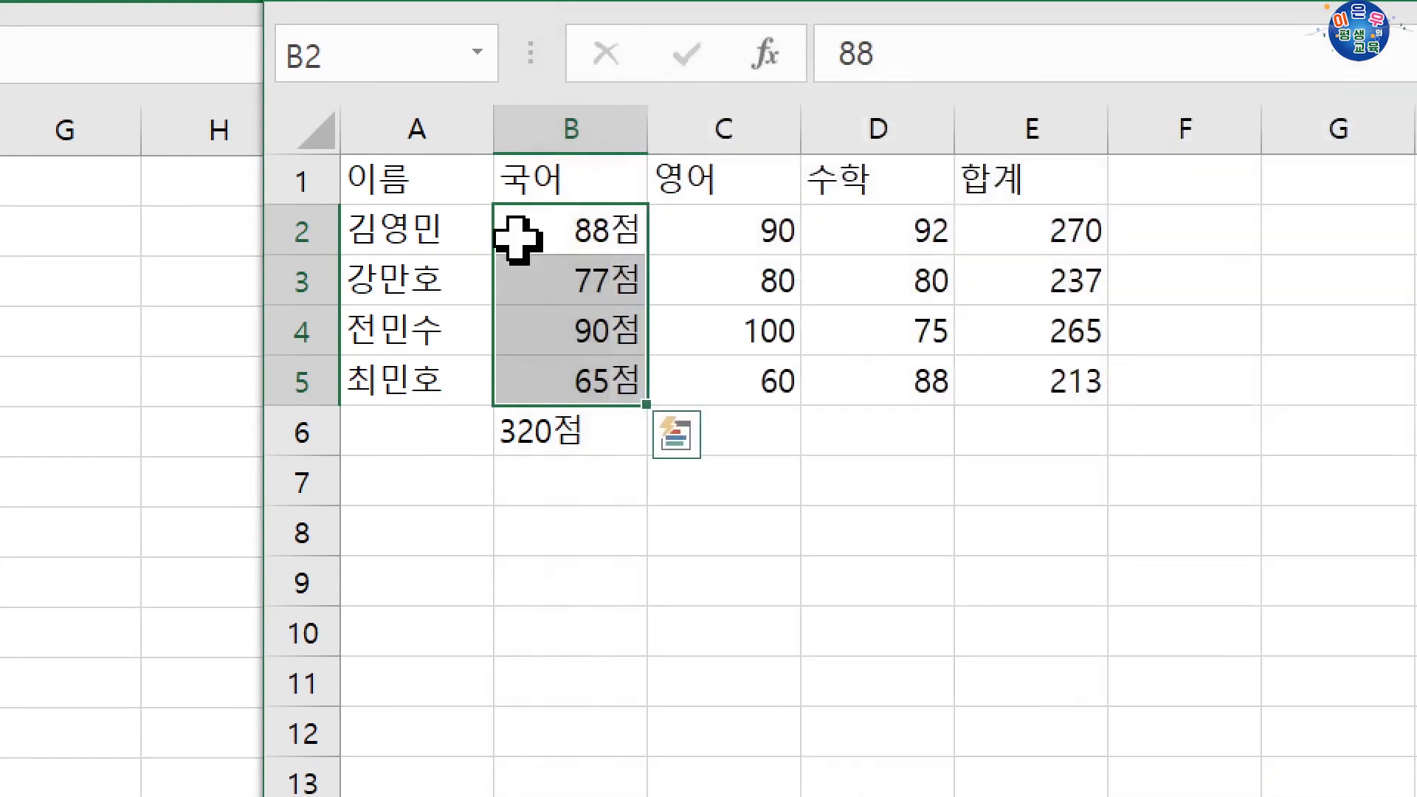
- Compare the underlying contents of the formatted 국어 scores with the concatenated formula in B6
left_click_drag(560, 237, 572, 363)
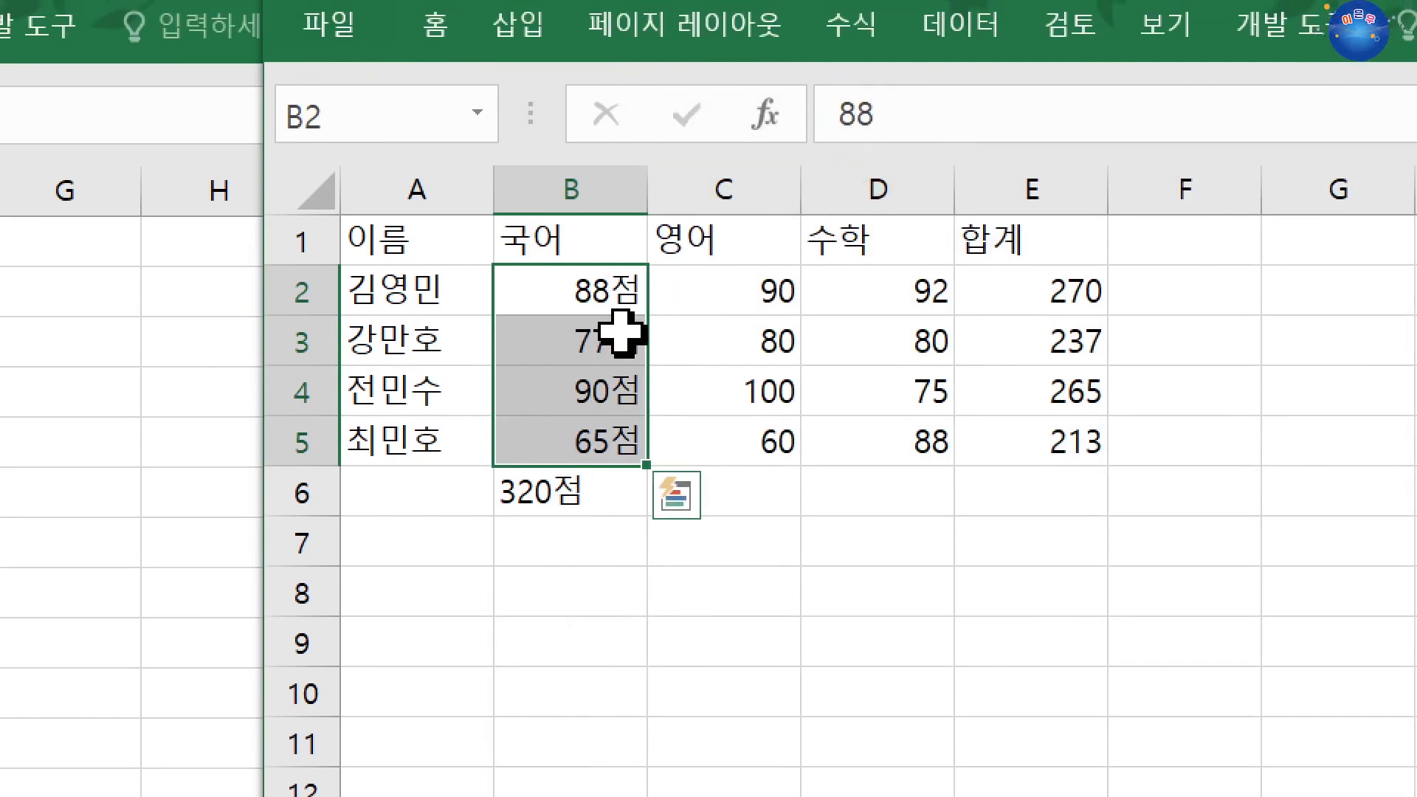
left_click(619, 319)
left_click(607, 395)
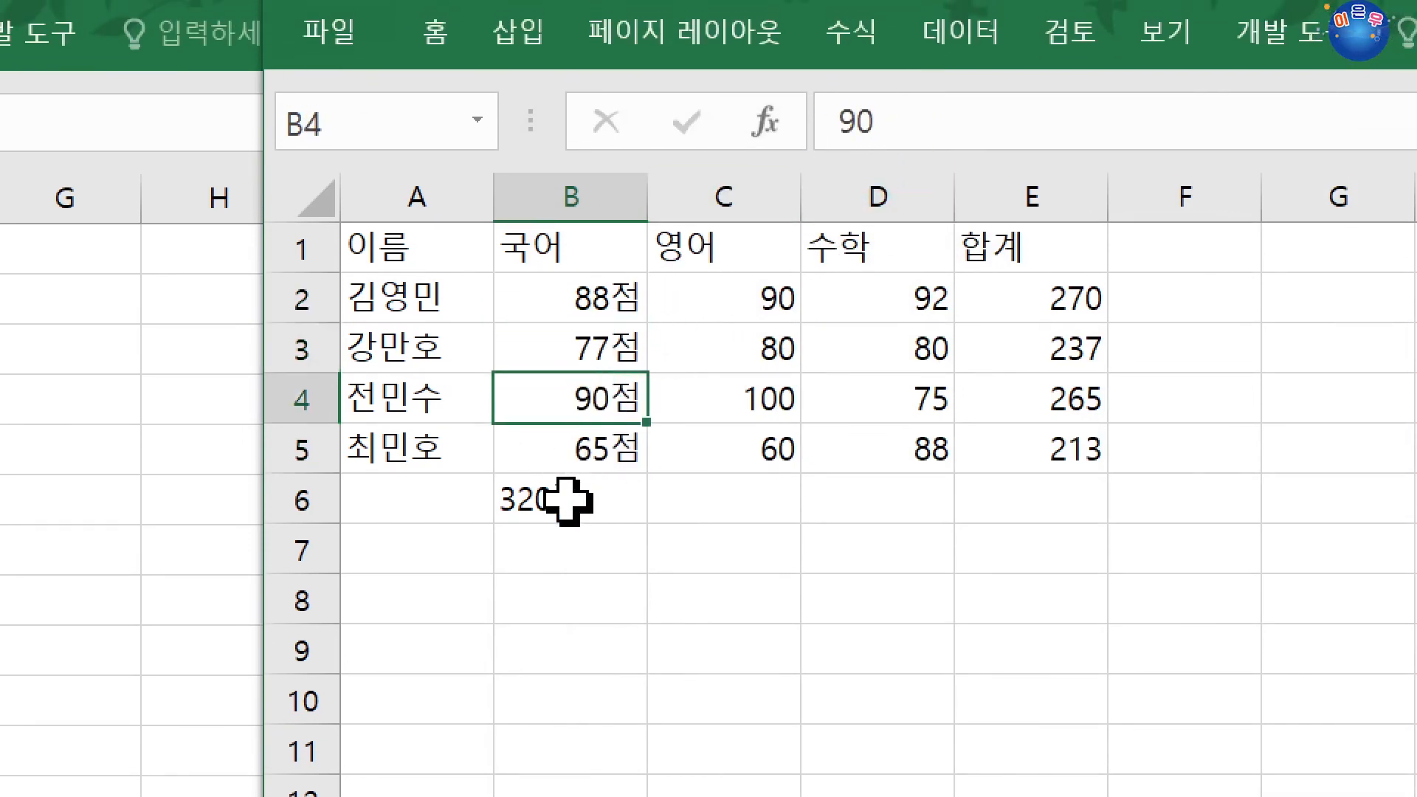
left_click(569, 497)
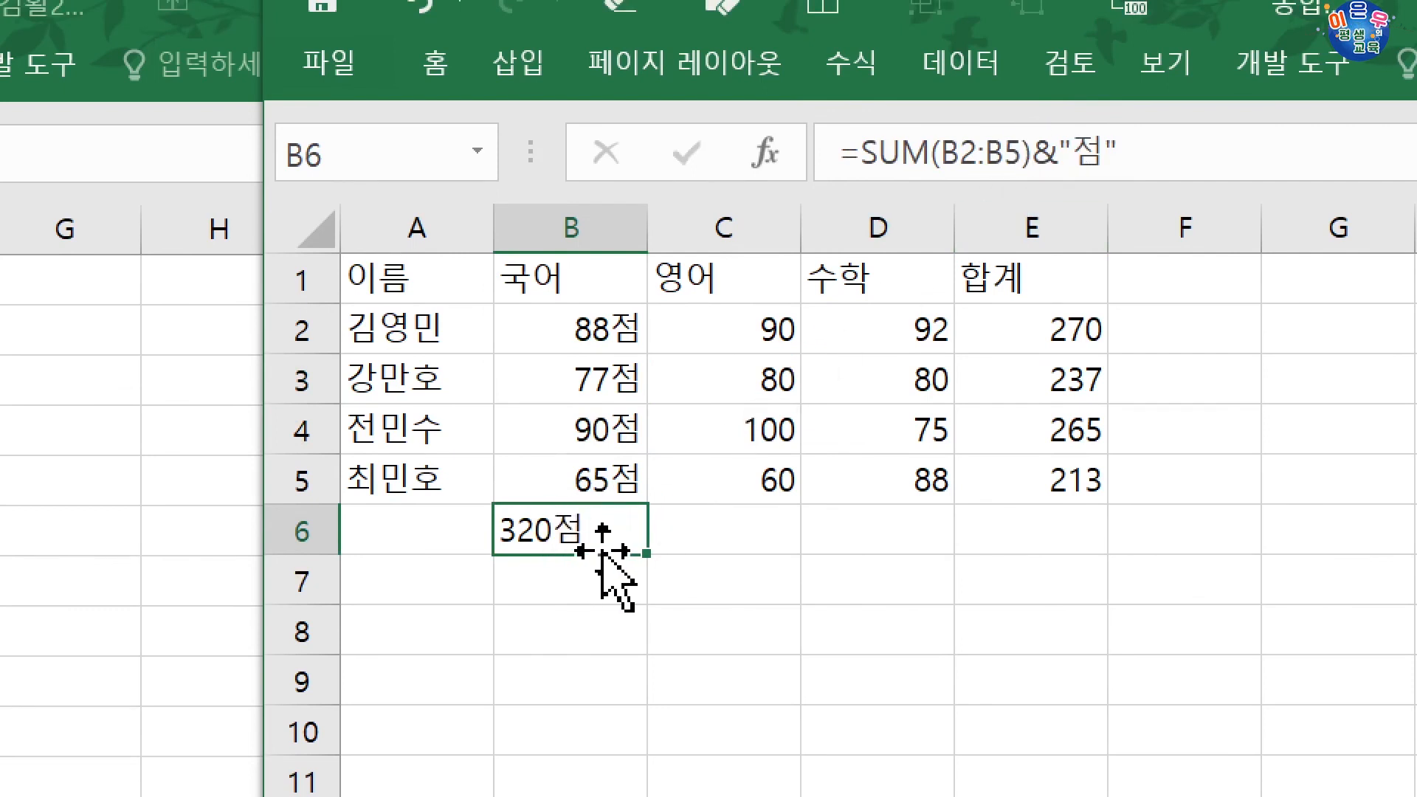
left_click(689, 528)
left_click(564, 530)
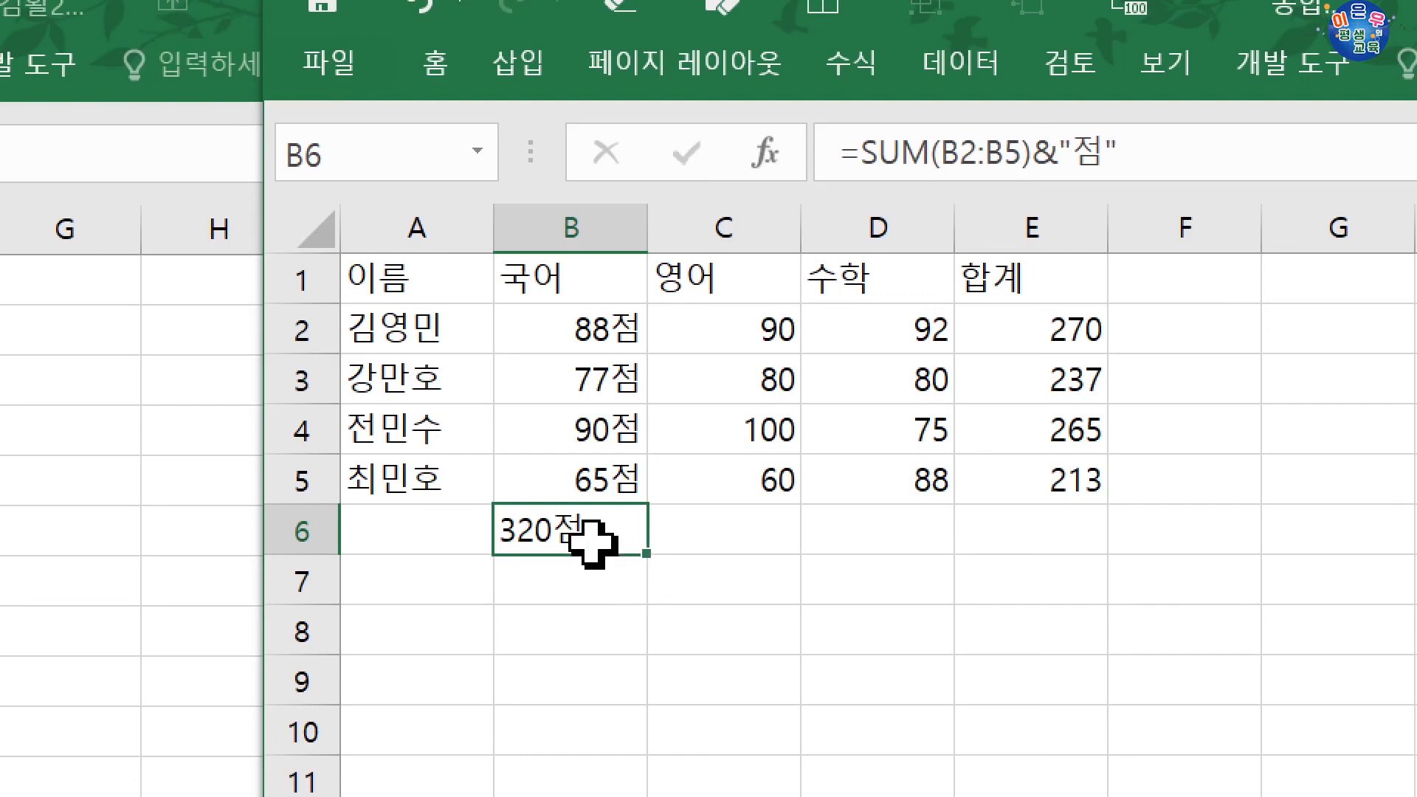
- Enter 2 in B7 and 3 in C7 as sample numbers
left_click(594, 590)
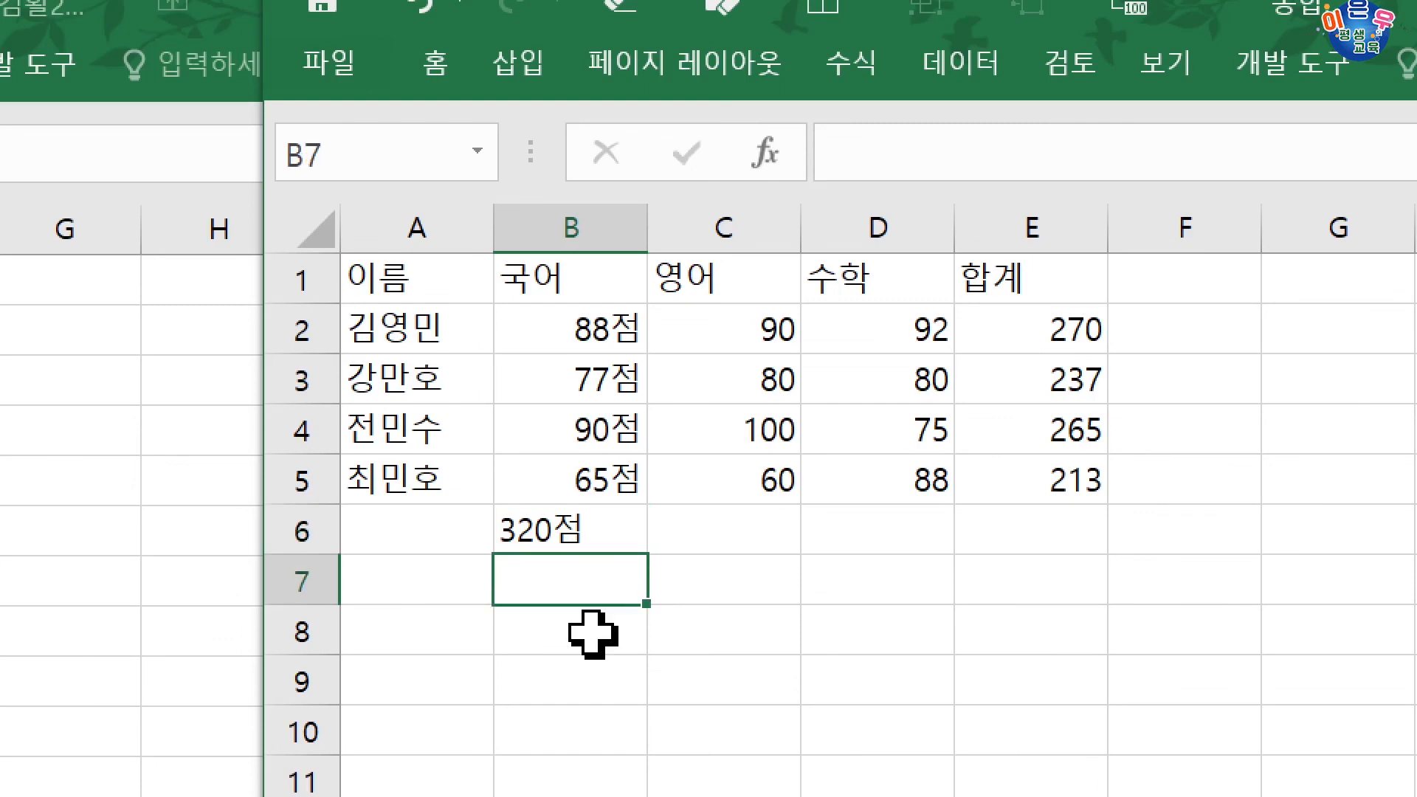
type("2")
key("Tab")
type("3")
key("Tab")
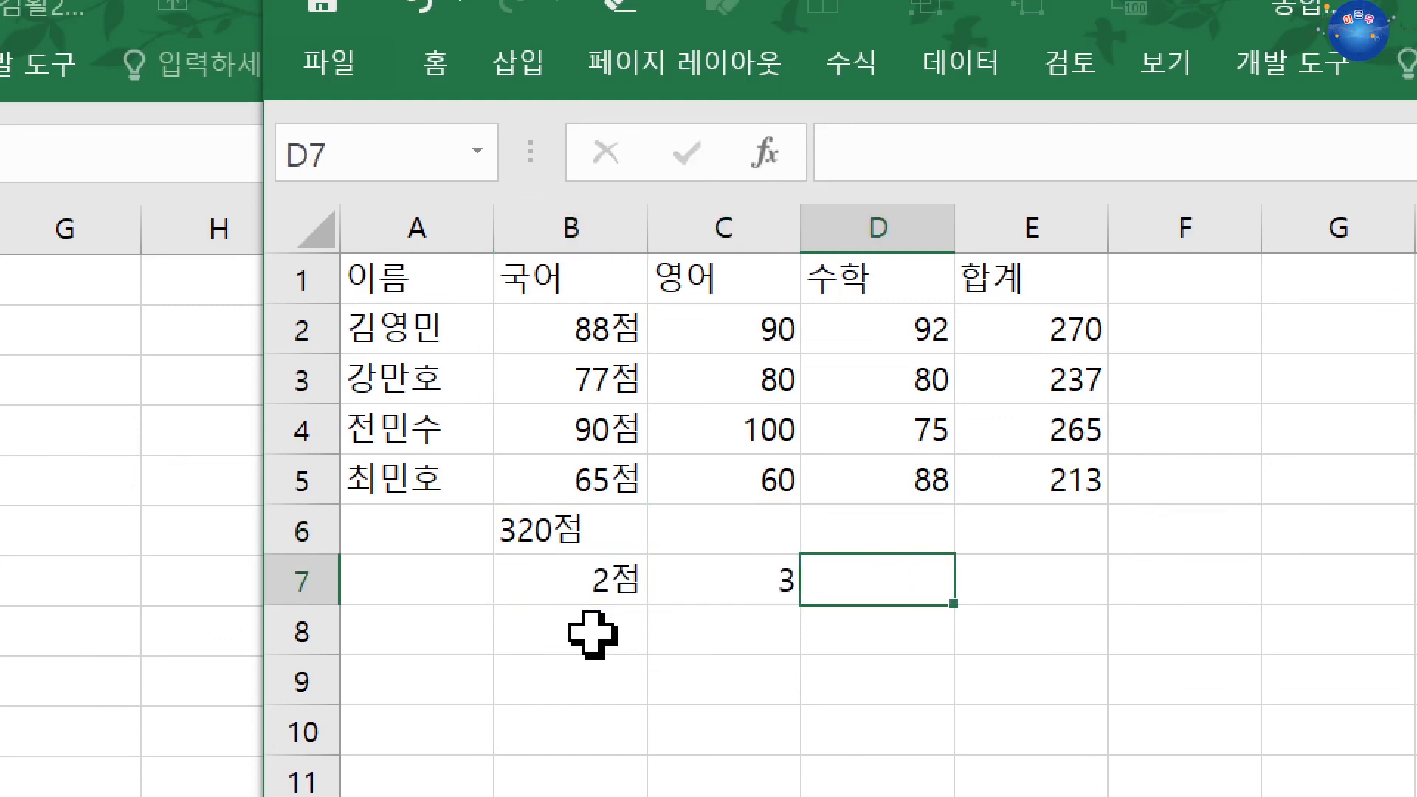
- Set the number format of B7 to General (일반)
left_click(610, 584)
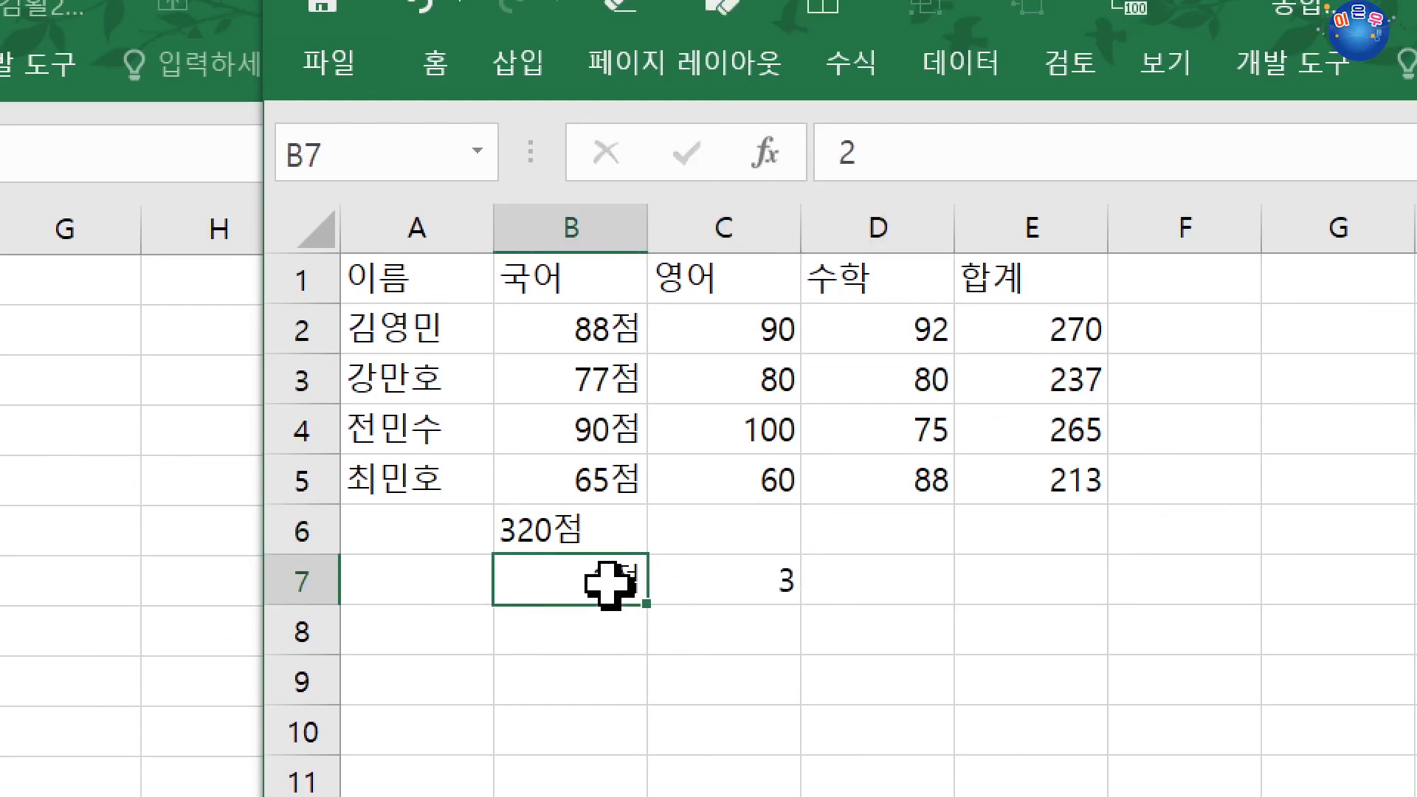
key("ctrl+1")
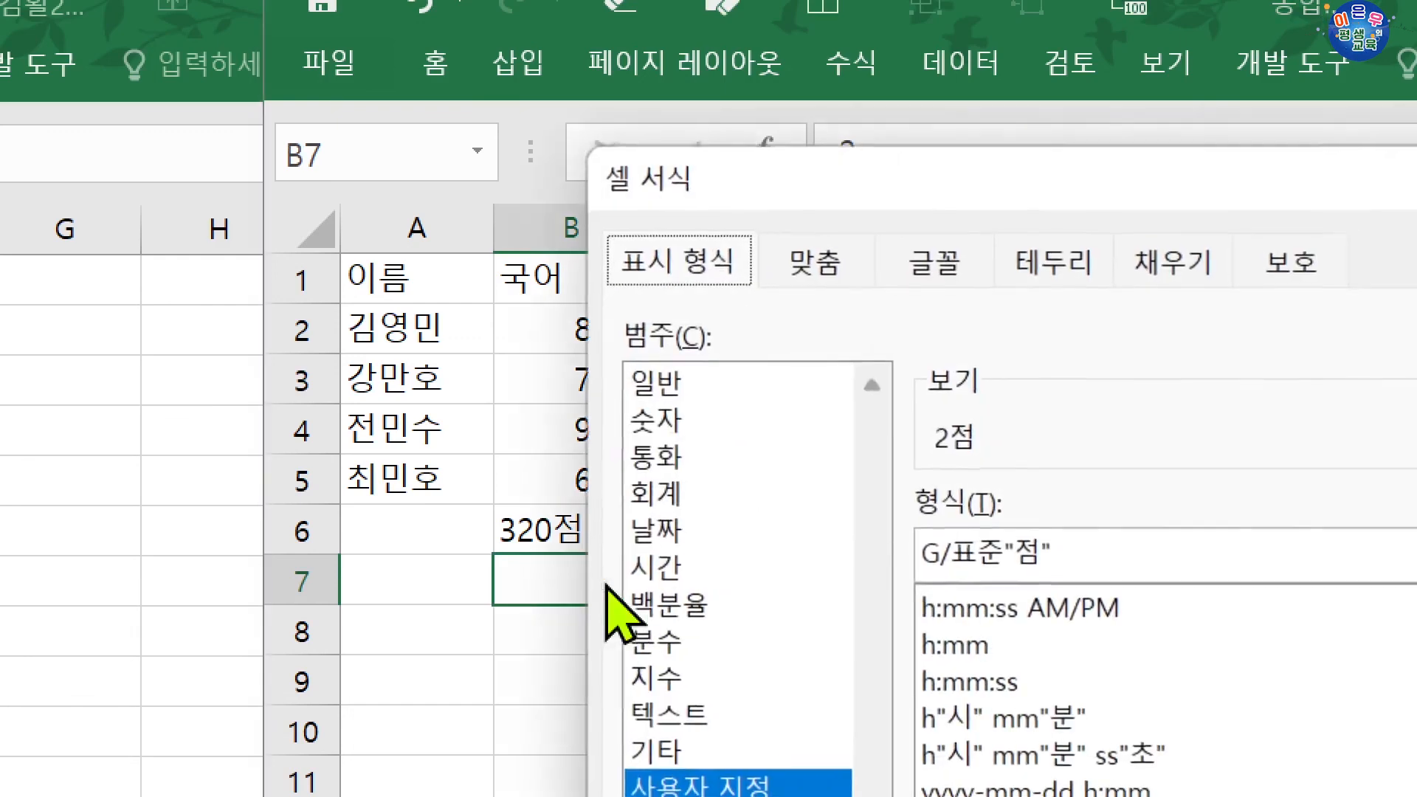
left_click(701, 383)
key("Return")
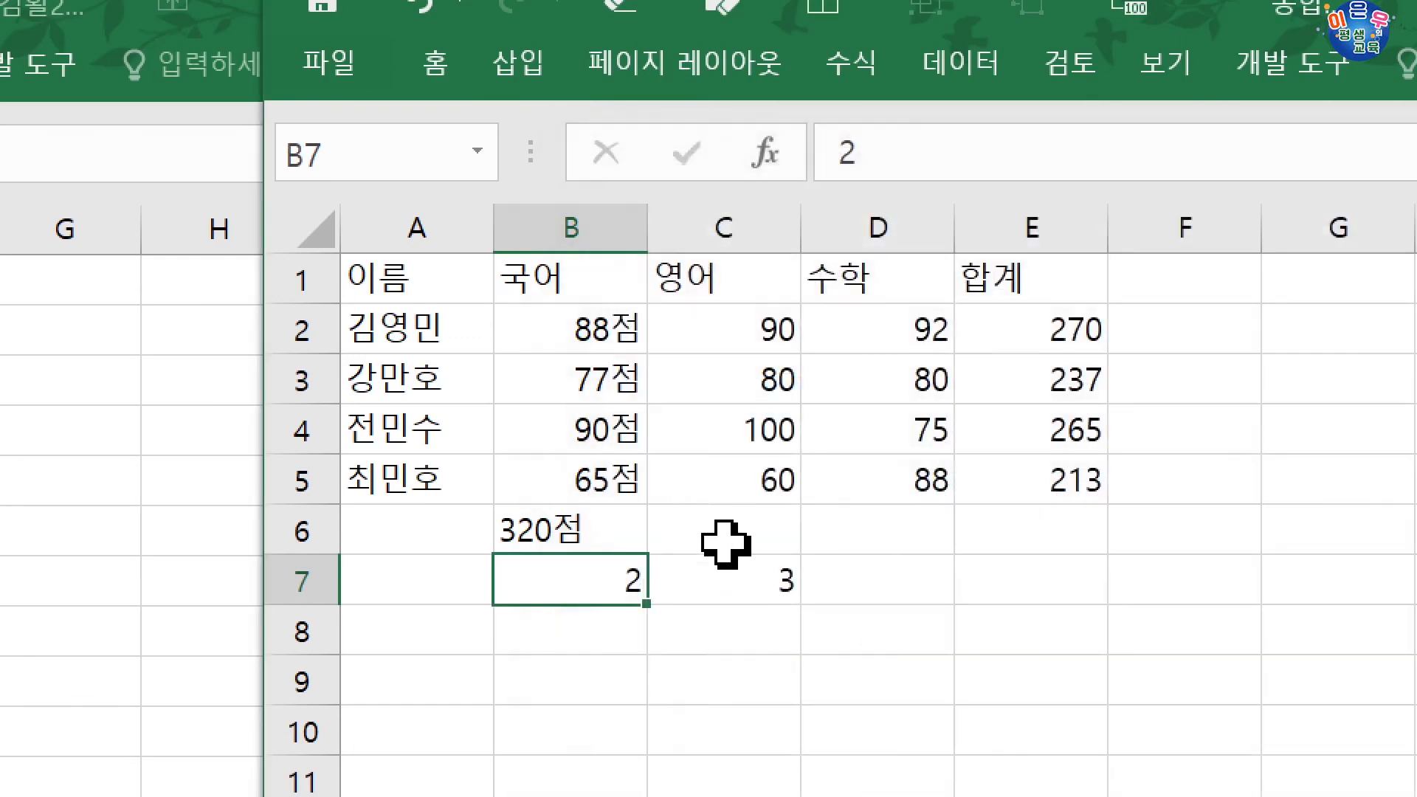
- Enter =B7&C7 in D7 to join the two sample numbers, and reselect that cell
left_click(901, 567)
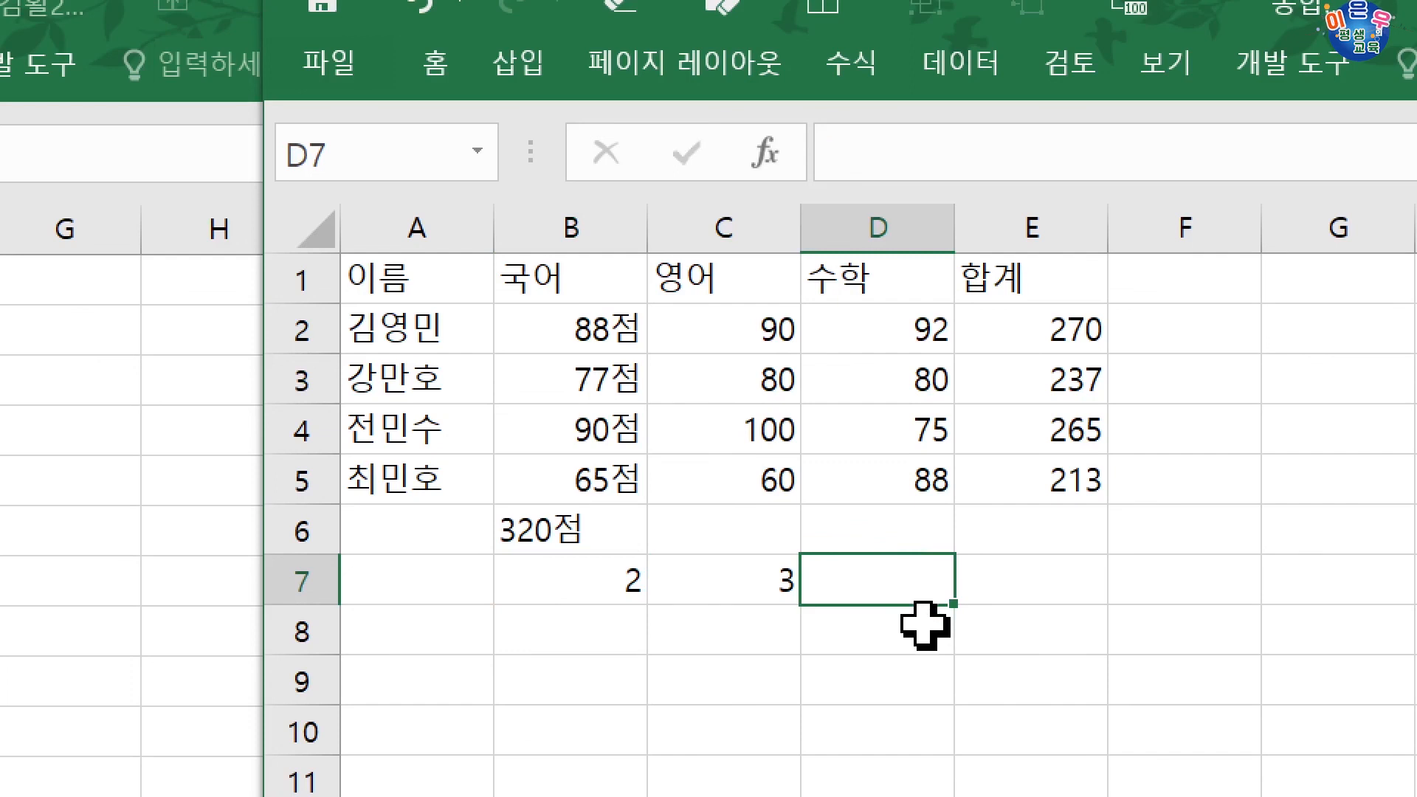
type("=")
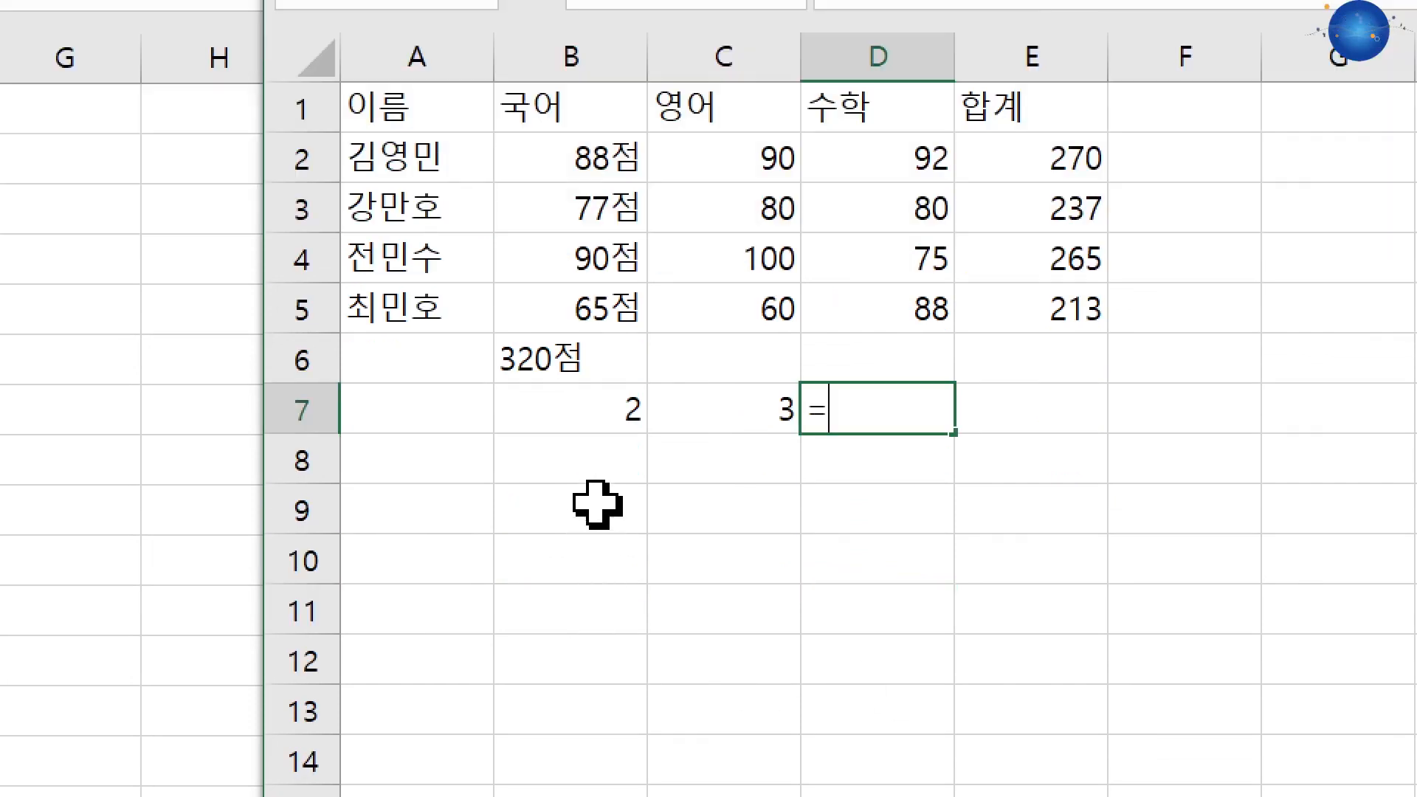
left_click(603, 423)
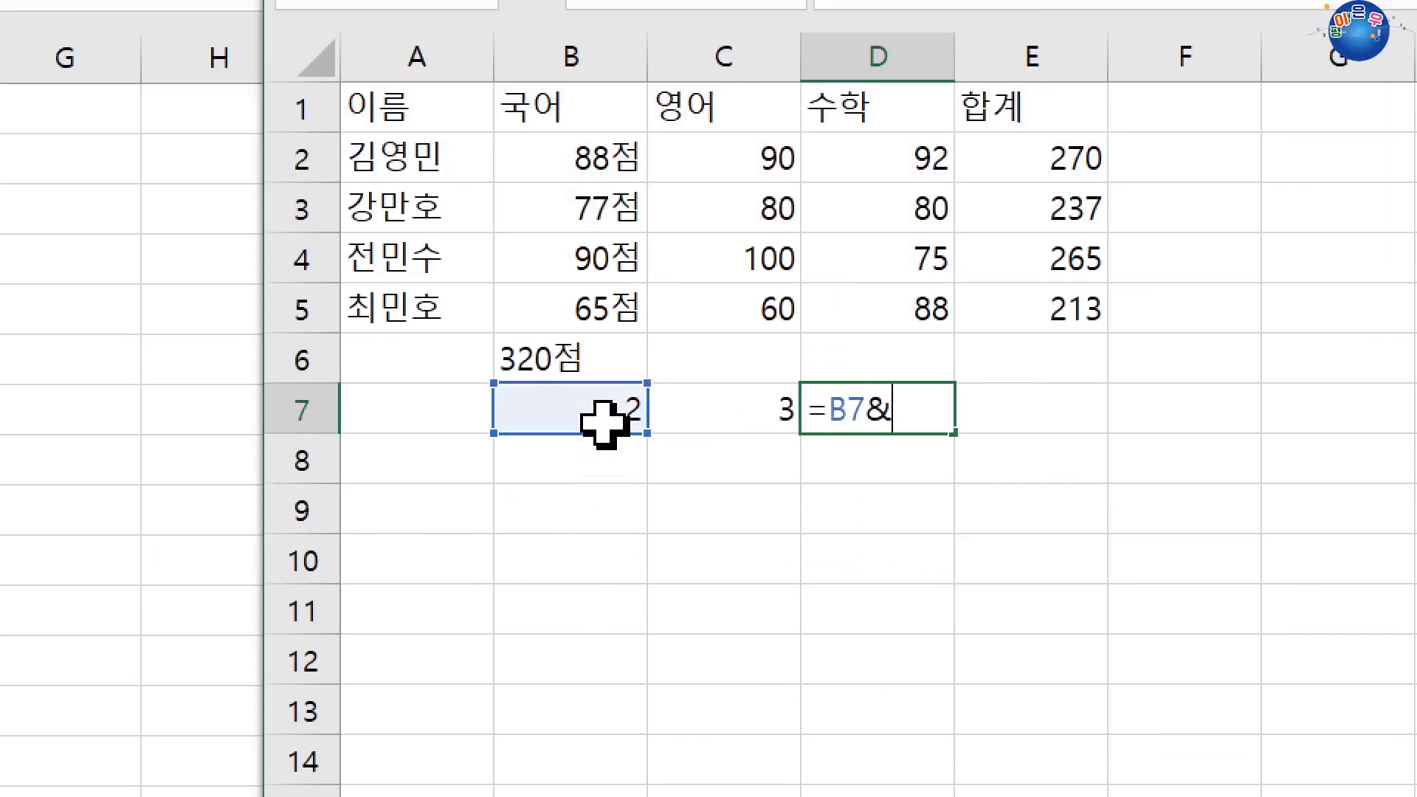
left_click(745, 404)
key("Return")
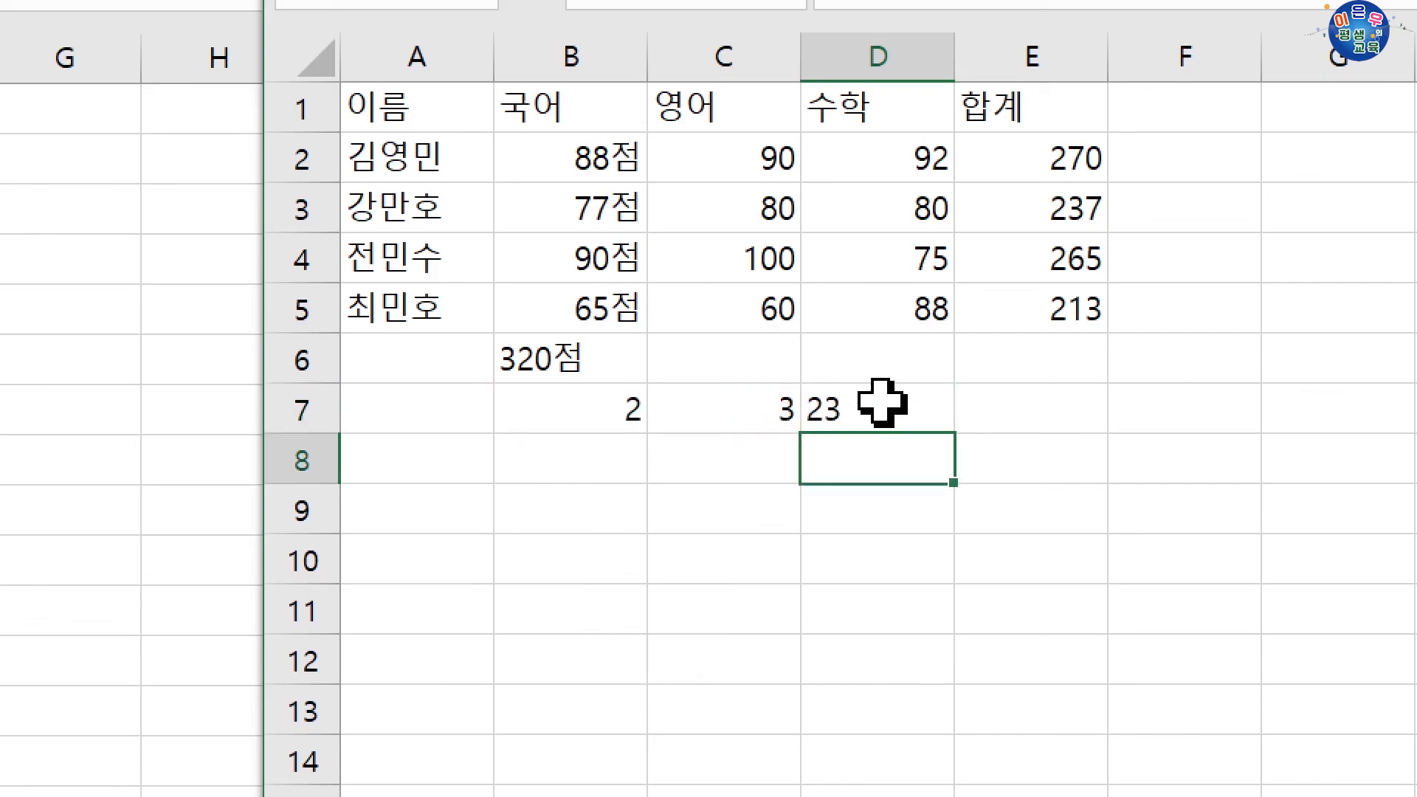
left_click(885, 399)
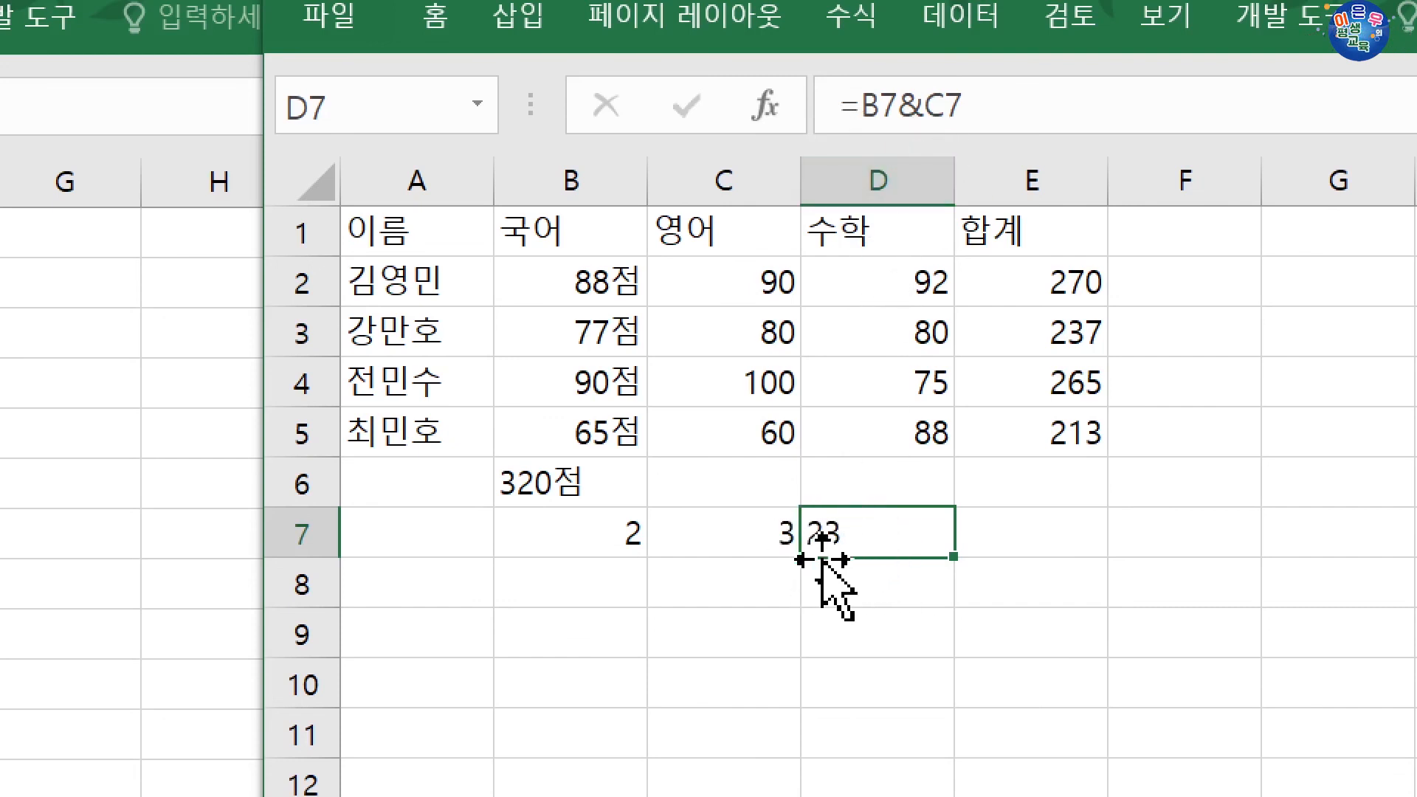
left_click(882, 583)
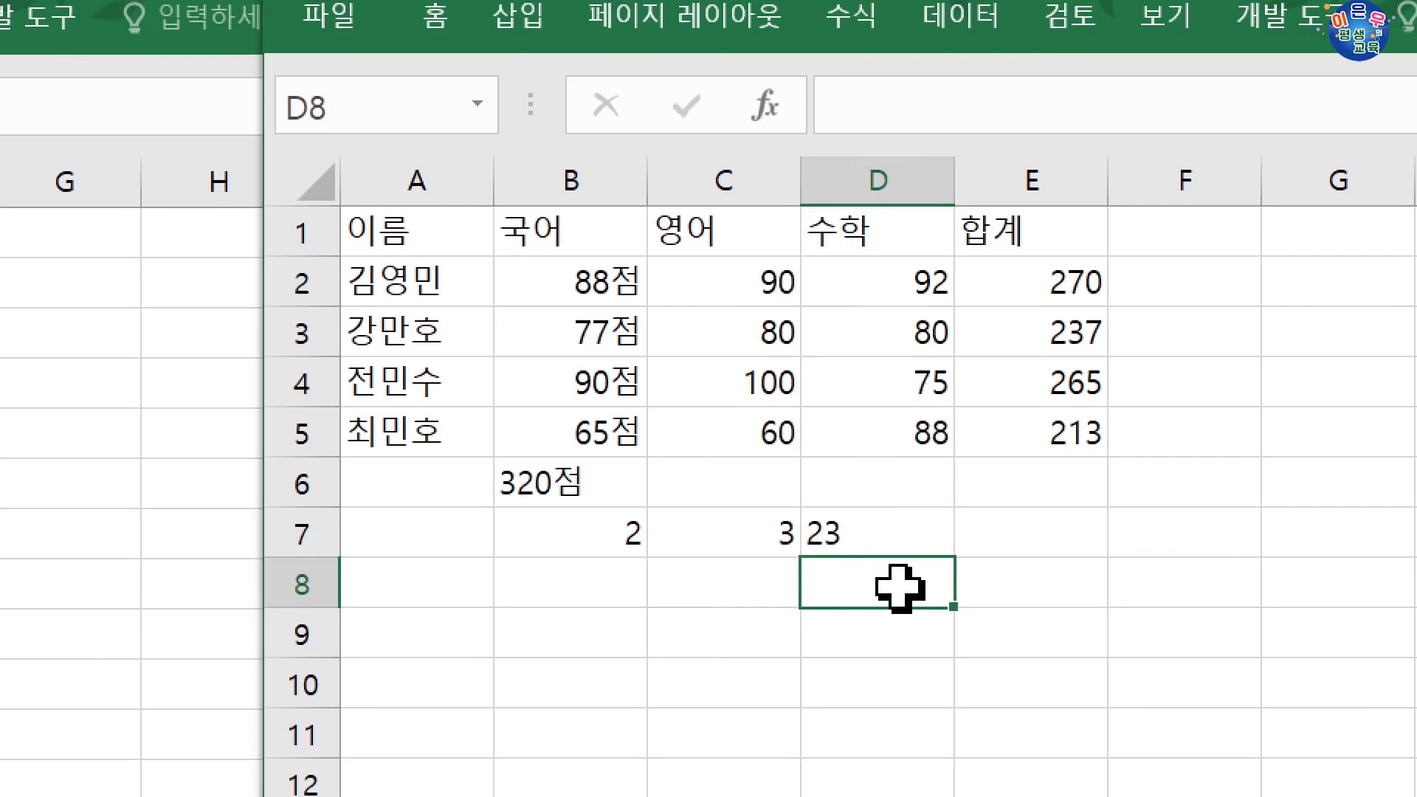
left_click(908, 547)
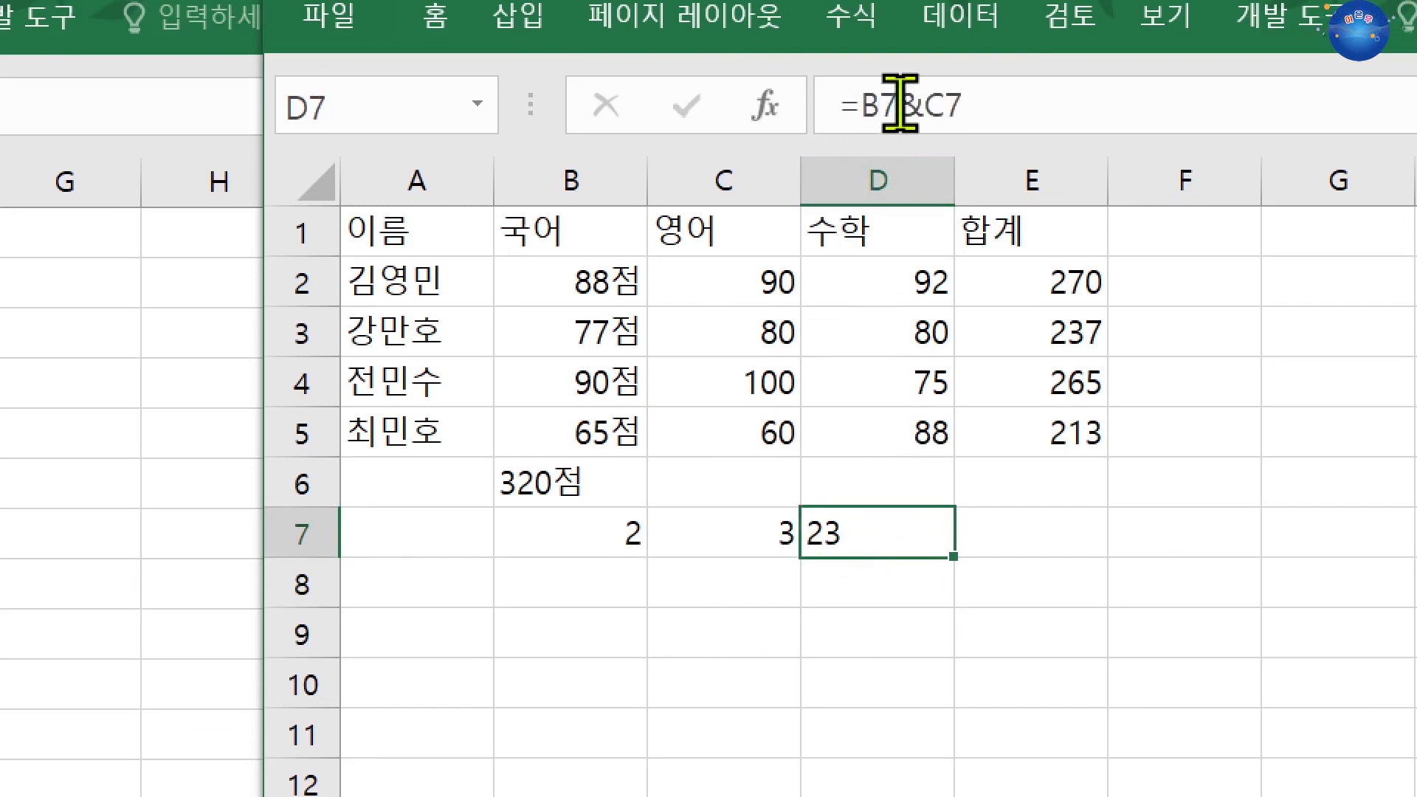